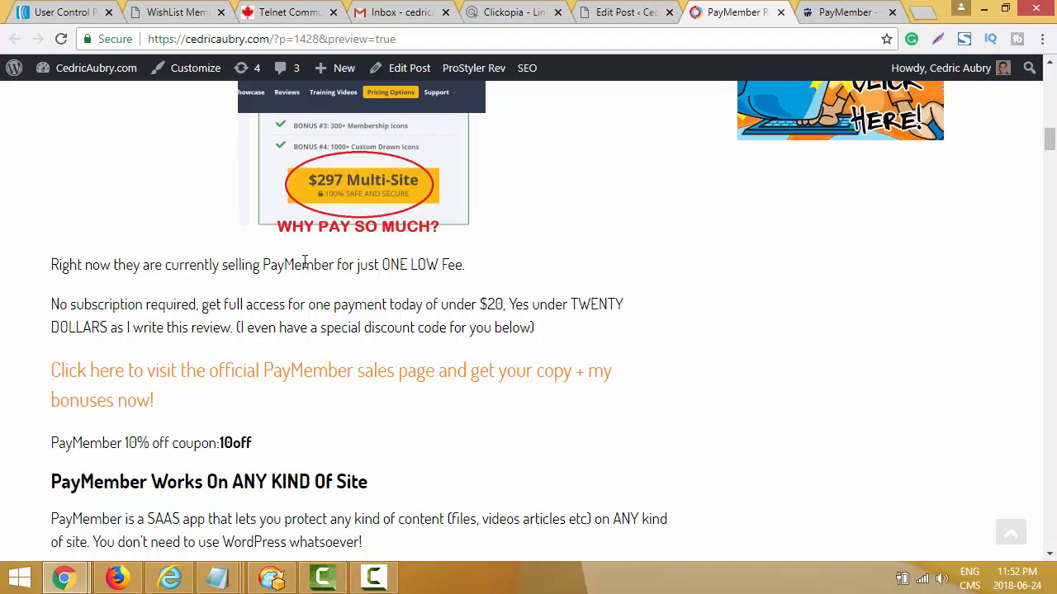
- Read through the PayMember review's pricing, coupon and any-kind-of-site sections
{"action": "scroll", "coordinate": [252, 256], "scroll_direction": "down", "scroll_amount": 2}
{"action": "scroll", "coordinate": [273, 215], "scroll_direction": "down", "scroll_amount": 1}
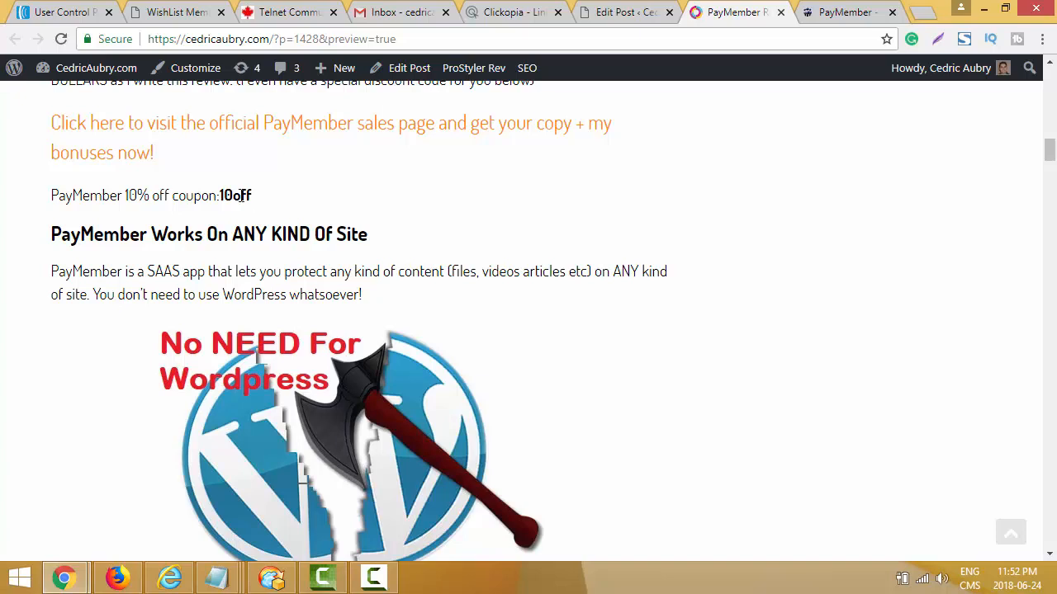
{"action": "scroll", "coordinate": [312, 183], "scroll_direction": "down", "scroll_amount": 3}
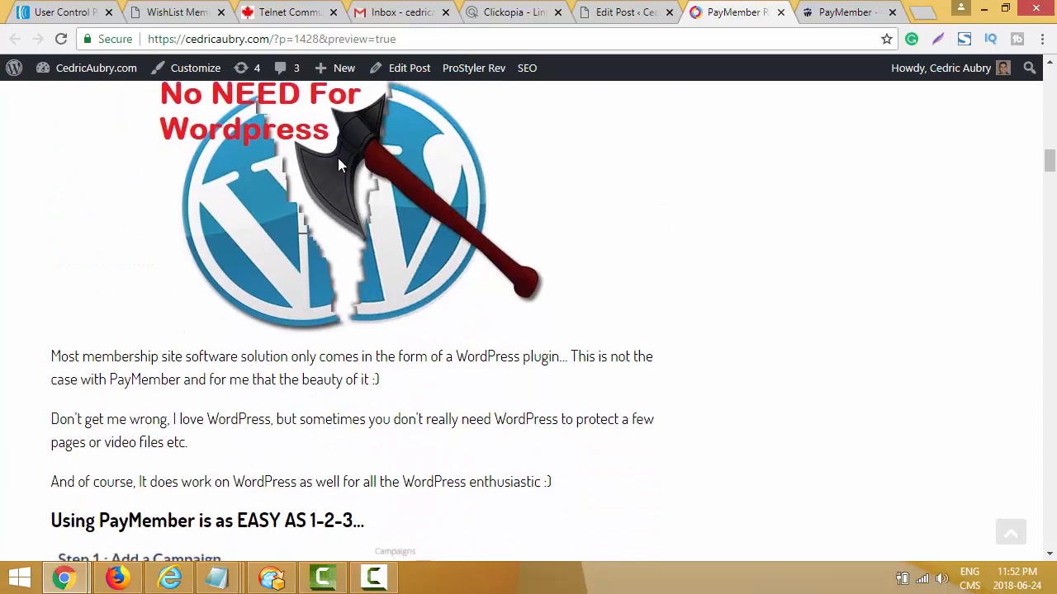
{"action": "scroll", "coordinate": [337, 165], "scroll_direction": "down", "scroll_amount": 1}
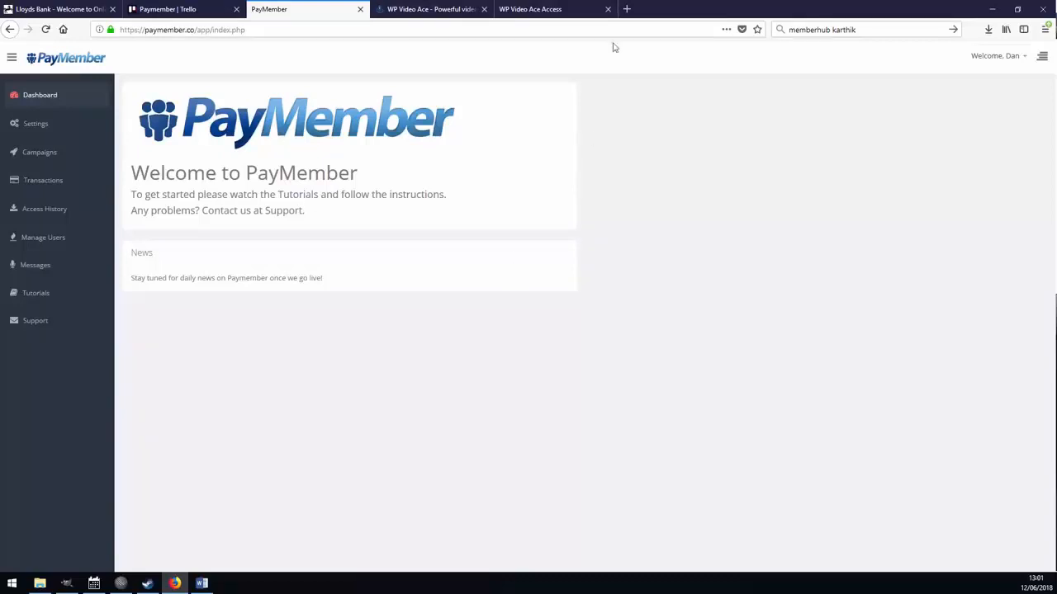
- Look over the WP Video Ace members-area page and its web address
{"action": "left_click", "coordinate": [579, 20]}
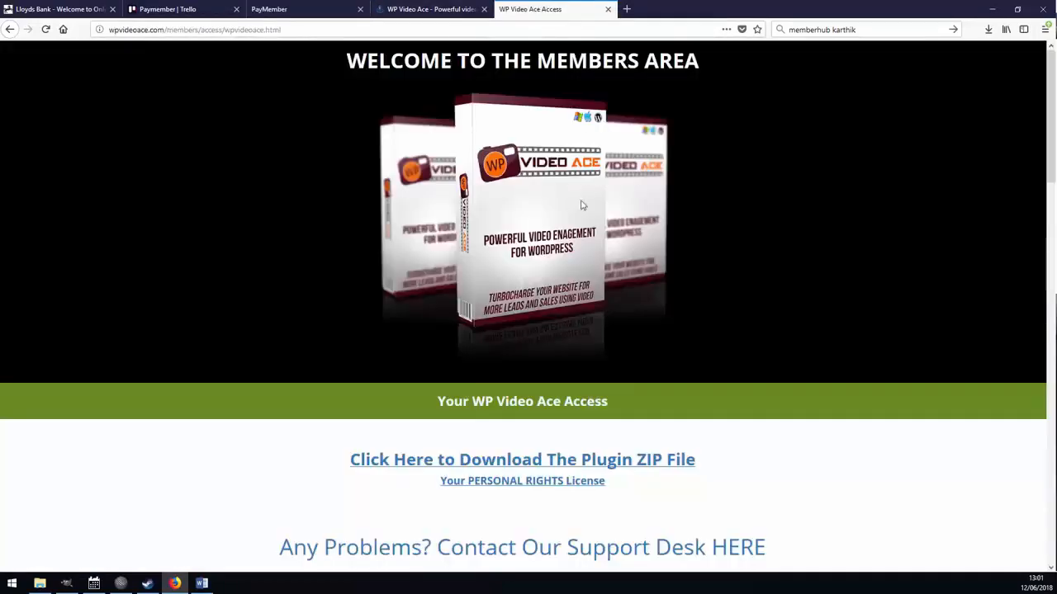
{"action": "scroll", "coordinate": [278, 250], "scroll_direction": "down", "scroll_amount": 15}
{"action": "scroll", "coordinate": [260, 278], "scroll_direction": "up", "scroll_amount": 20}
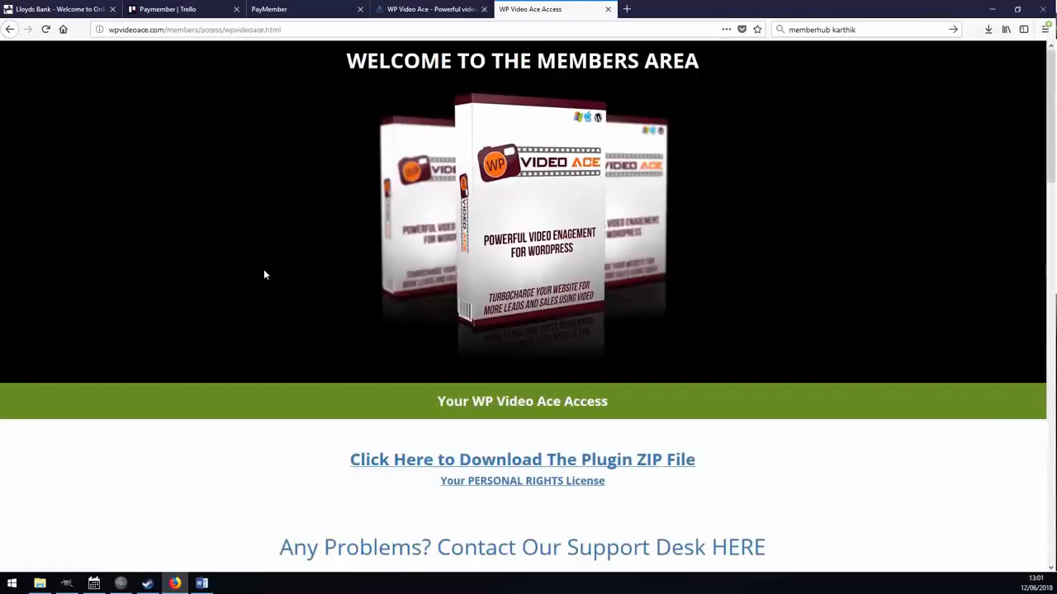
{"action": "left_click_drag", "start_coordinate": [314, 28], "coordinate": [14, 104]}
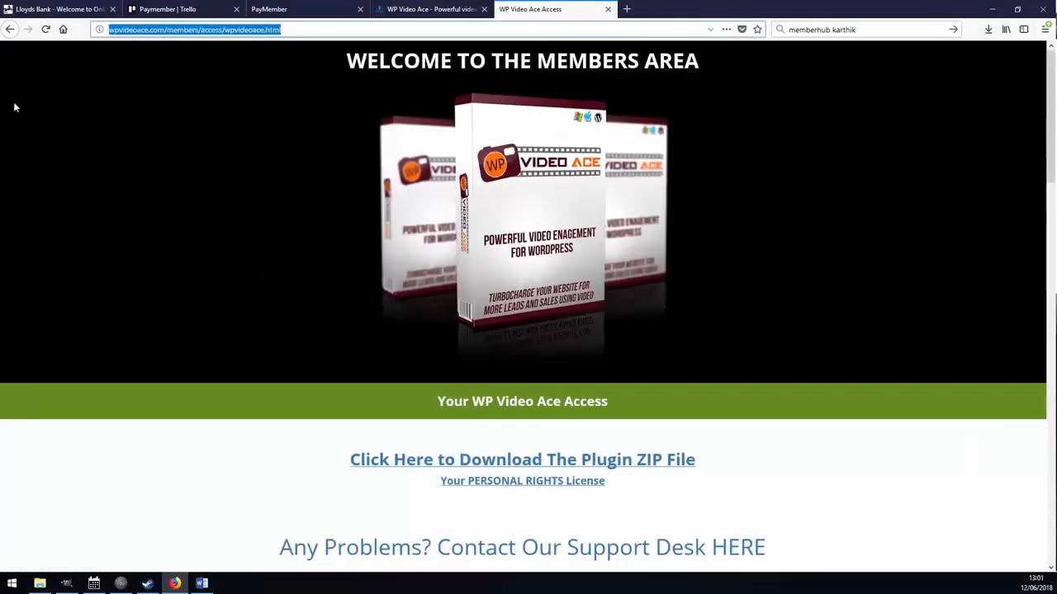
{"action": "left_click", "coordinate": [201, 269]}
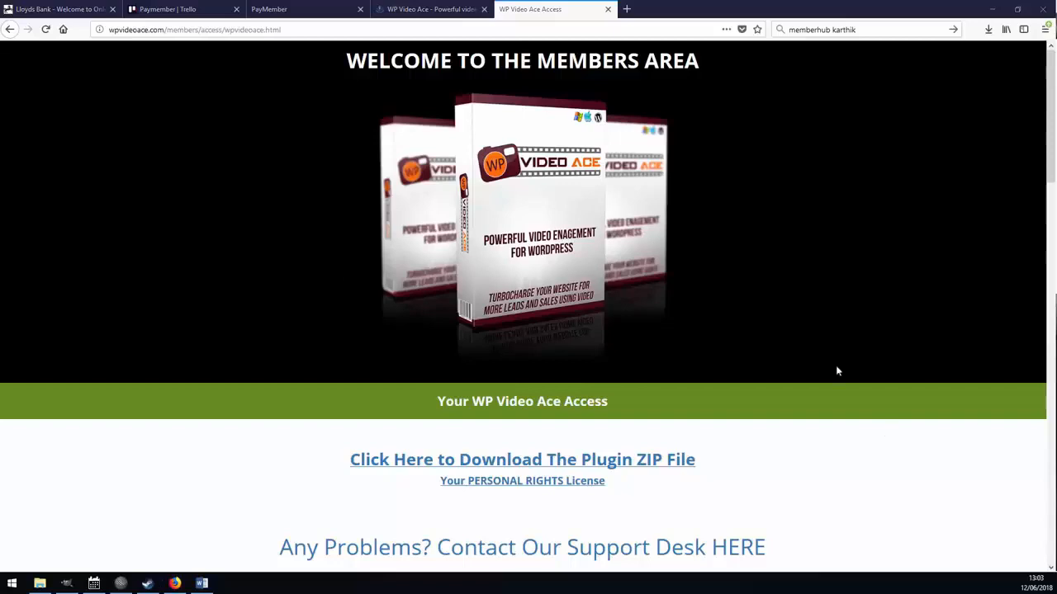
{"action": "scroll", "coordinate": [474, 302], "scroll_direction": "down", "scroll_amount": 2}
{"action": "scroll", "coordinate": [523, 308], "scroll_direction": "up", "scroll_amount": 2}
{"action": "left_click", "coordinate": [165, 25]}
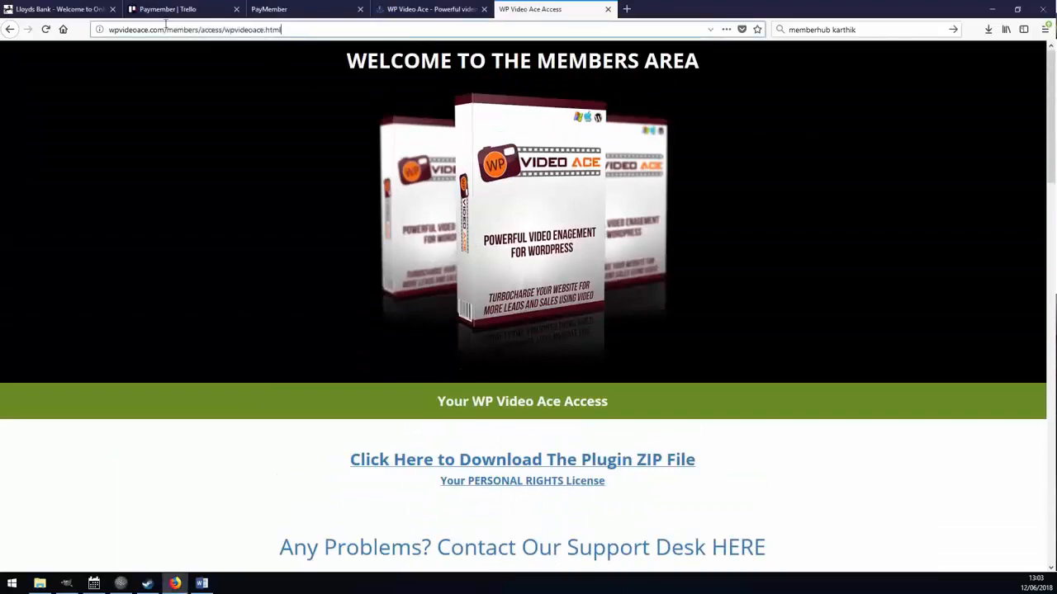
- Browse the WP Video Ace sales page and go to its purchase section via Get Started Now
{"action": "left_click", "coordinate": [417, 9]}
{"action": "scroll", "coordinate": [222, 263], "scroll_direction": "down", "scroll_amount": 10}
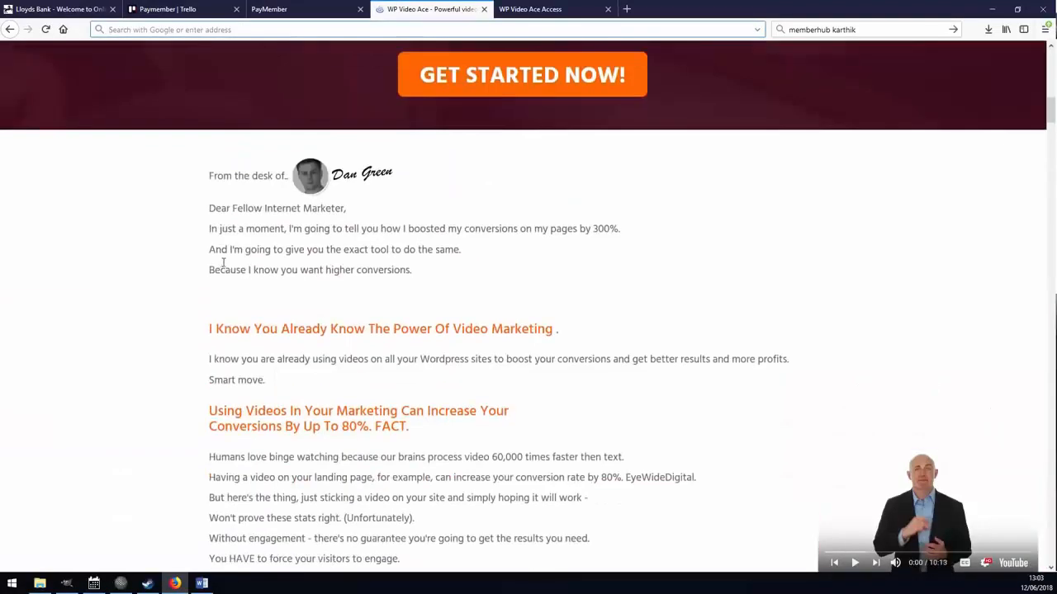
{"action": "scroll", "coordinate": [346, 160], "scroll_direction": "up", "scroll_amount": 5}
{"action": "scroll", "coordinate": [432, 325], "scroll_direction": "down", "scroll_amount": 4}
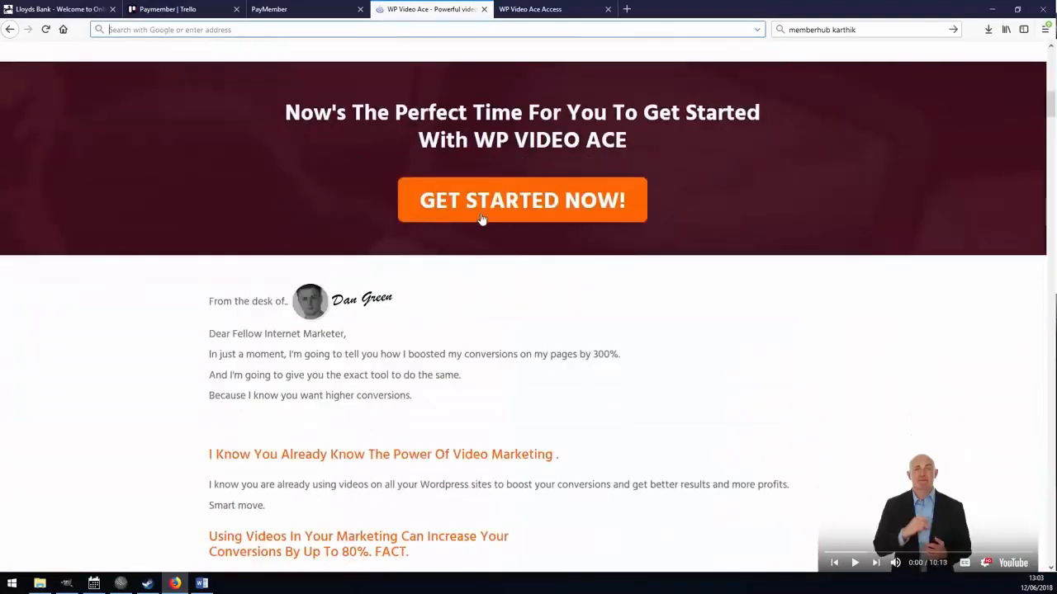
{"action": "left_click", "coordinate": [483, 219]}
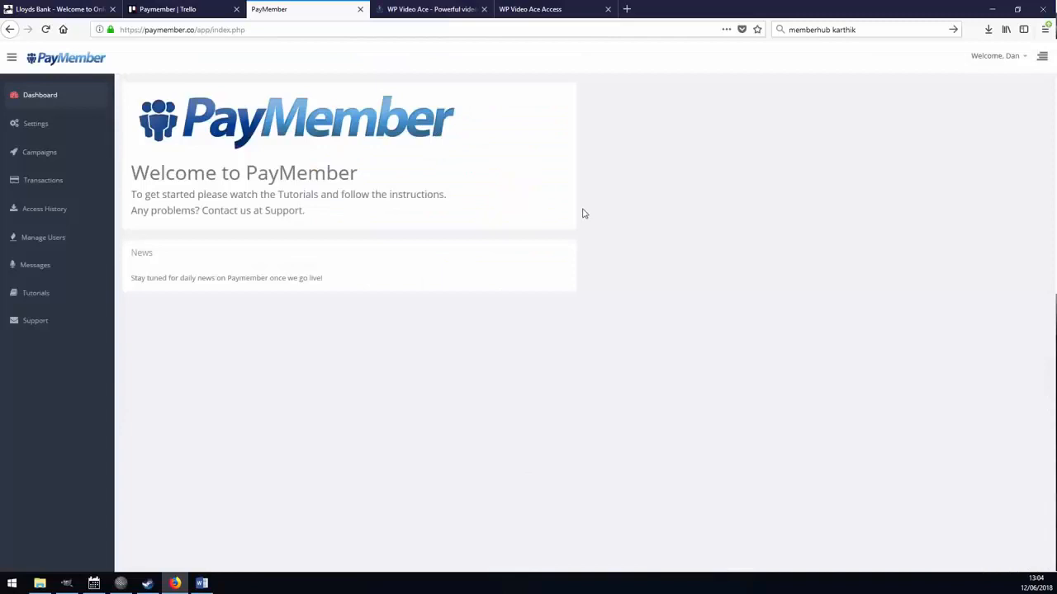
- Add a new PayMember campaign and name it WP Video Ace
{"action": "left_click", "coordinate": [53, 161]}
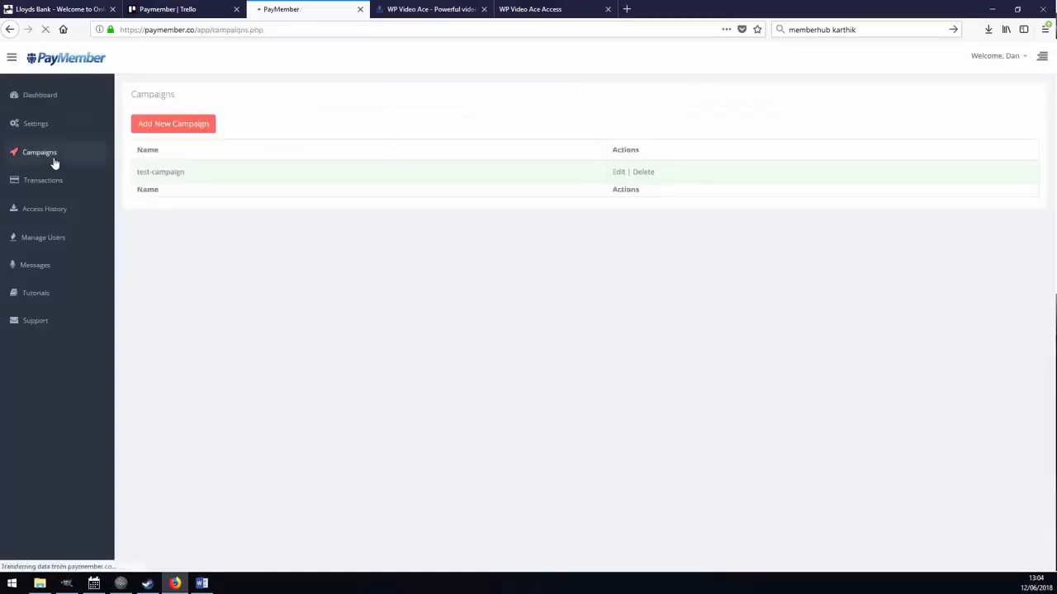
{"action": "left_click", "coordinate": [190, 126]}
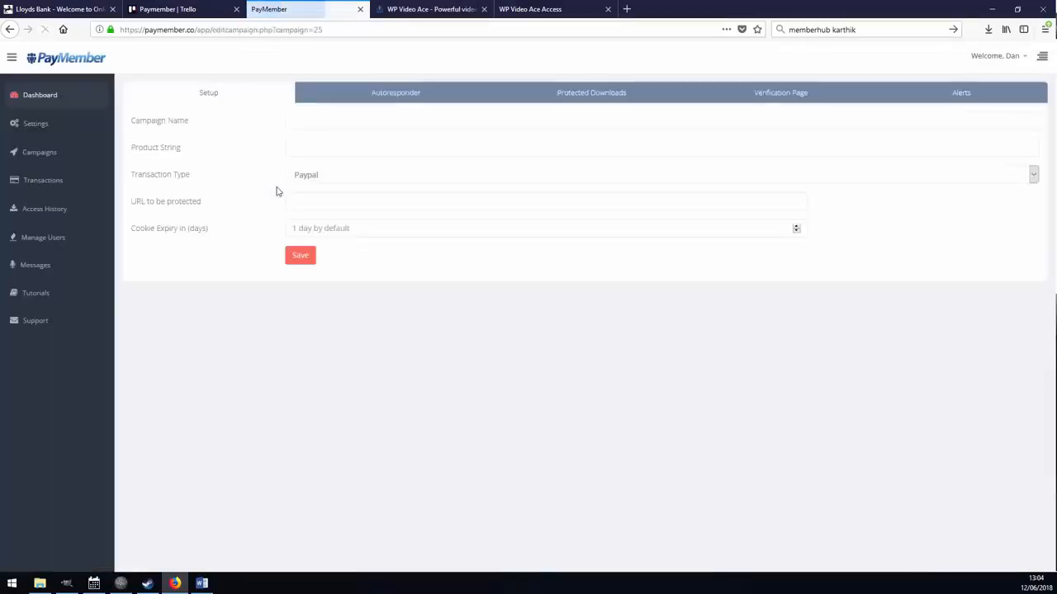
{"action": "left_click", "coordinate": [346, 122]}
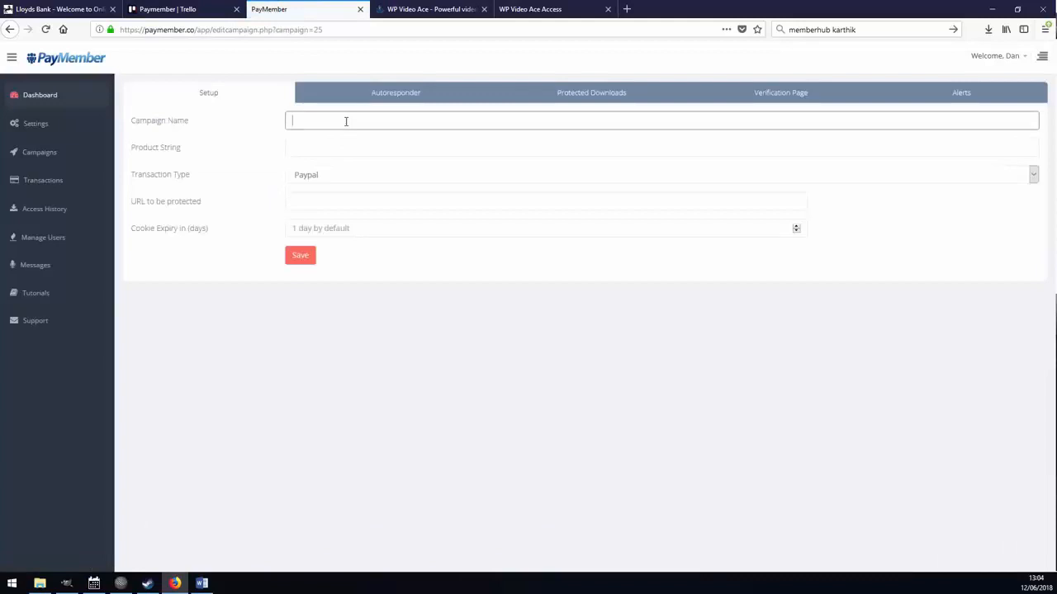
{"action": "type", "text": "WP V"}
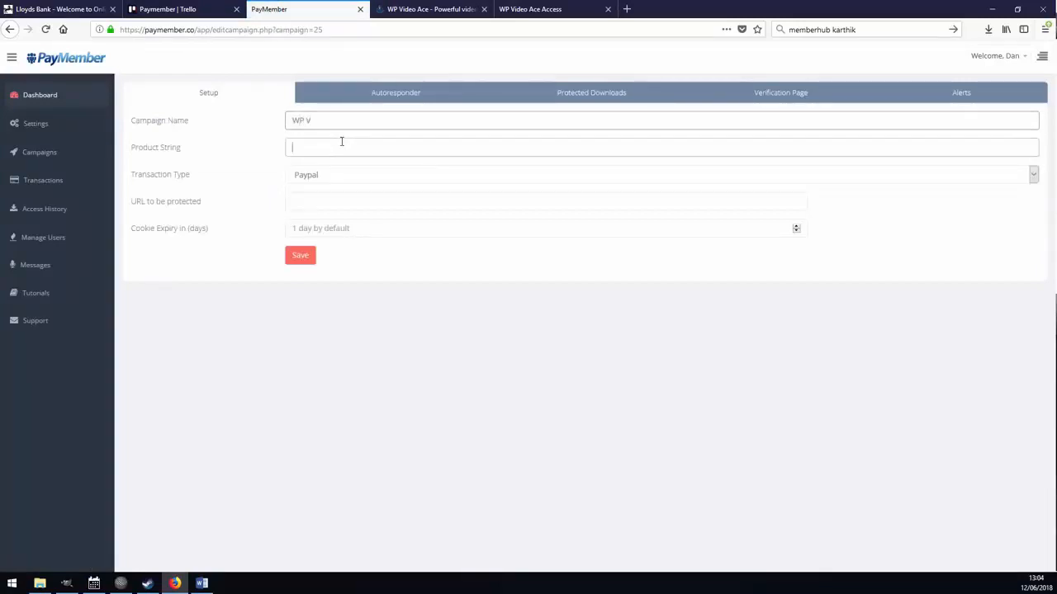
{"action": "type", "text": "id"}
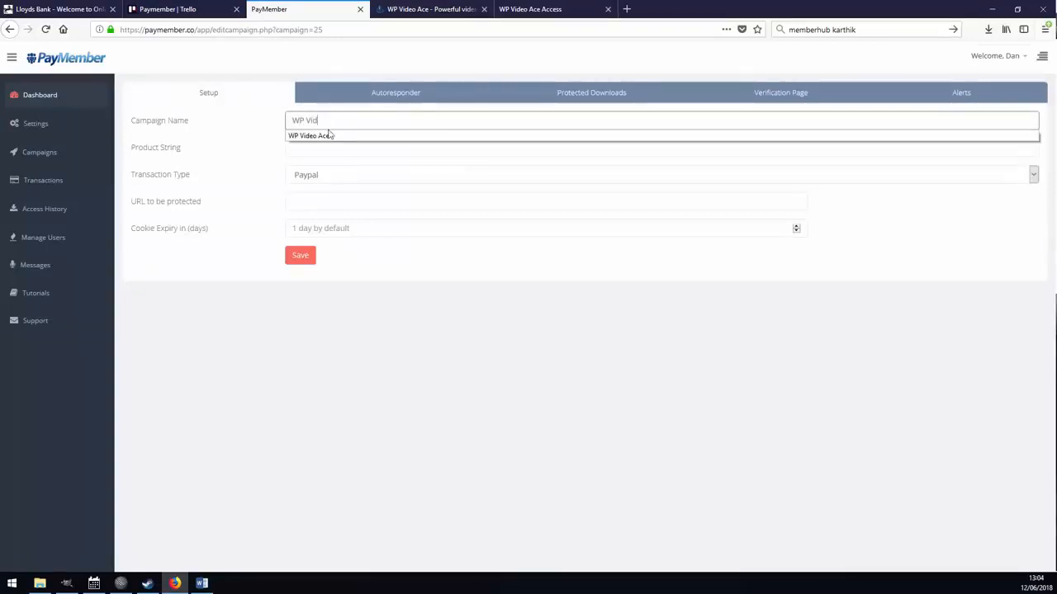
{"action": "left_click", "coordinate": [322, 135]}
- Examine the buy offer on the WP Video Ace sales page and return to the campaign setup
{"action": "left_click", "coordinate": [439, 8]}
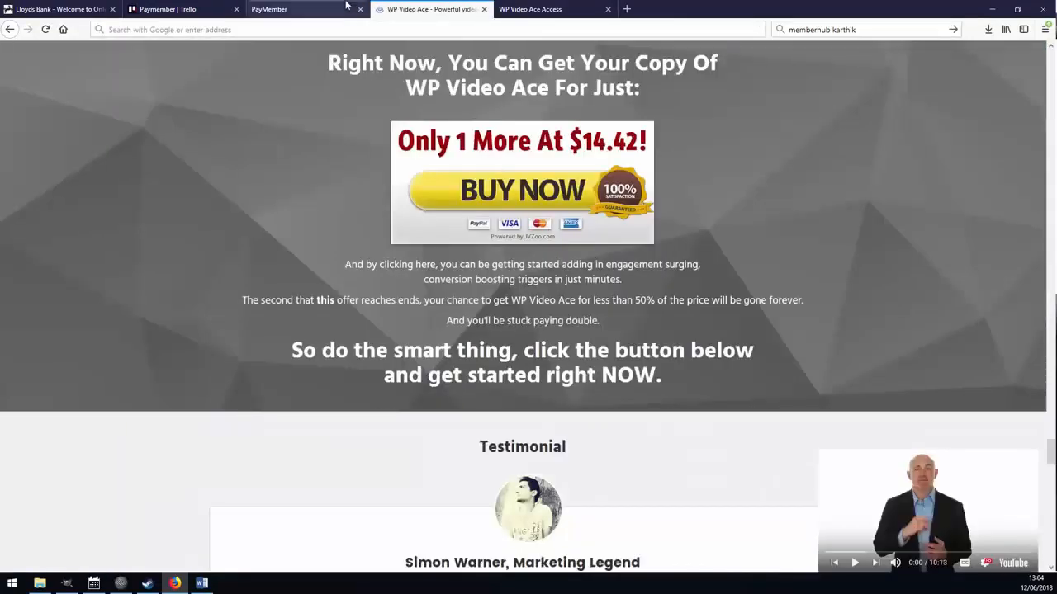
{"action": "left_click", "coordinate": [305, 8]}
{"action": "left_click", "coordinate": [537, 8]}
{"action": "left_click", "coordinate": [303, 8]}
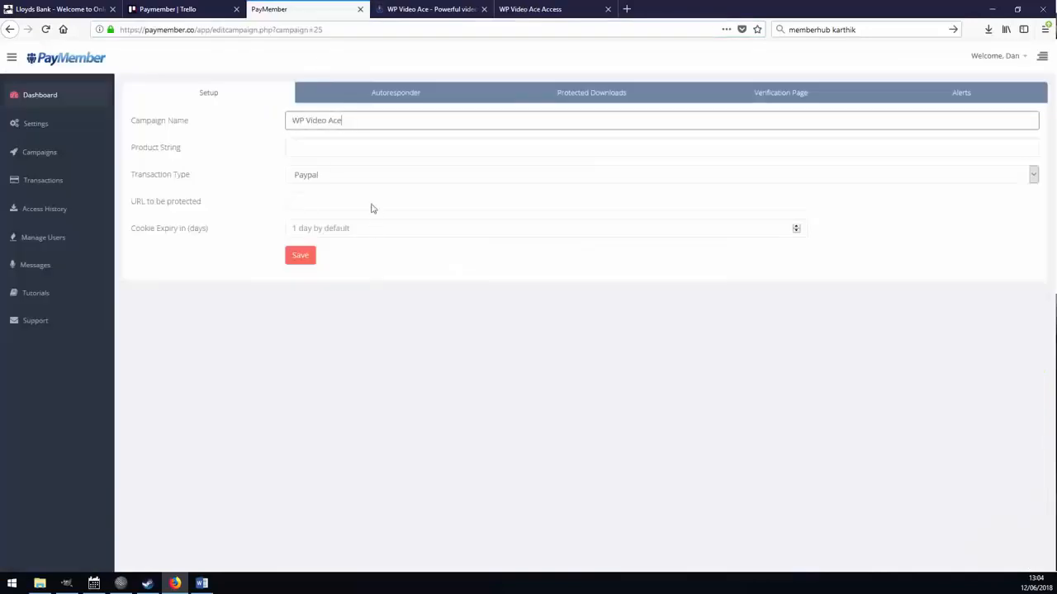
{"action": "left_click", "coordinate": [407, 8]}
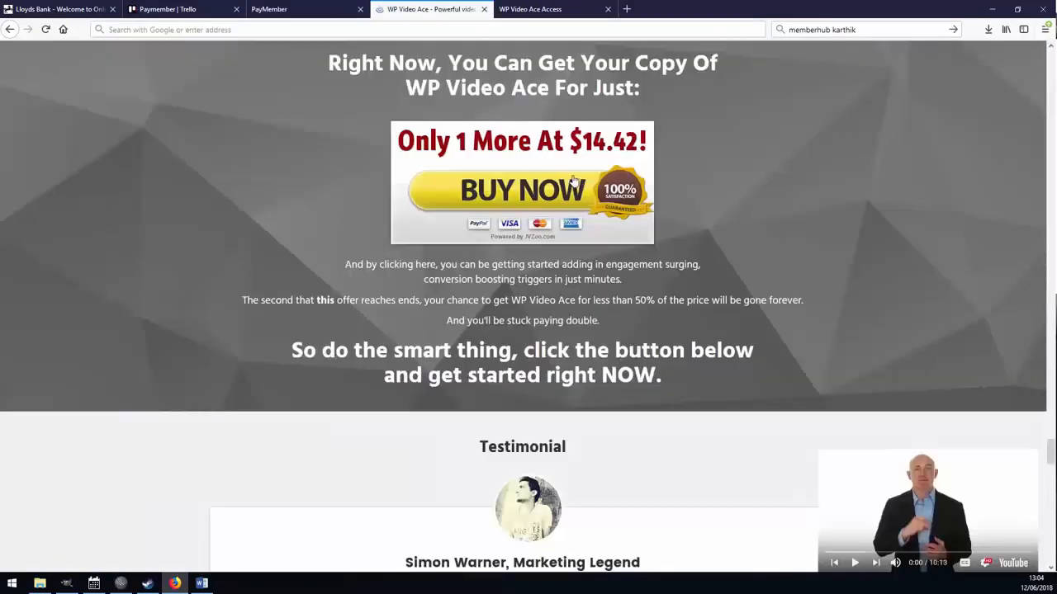
{"action": "scroll", "coordinate": [413, 113], "scroll_direction": "up", "scroll_amount": 2}
{"action": "scroll", "coordinate": [412, 200], "scroll_direction": "down", "scroll_amount": 4}
{"action": "scroll", "coordinate": [332, 60], "scroll_direction": "up", "scroll_amount": 4}
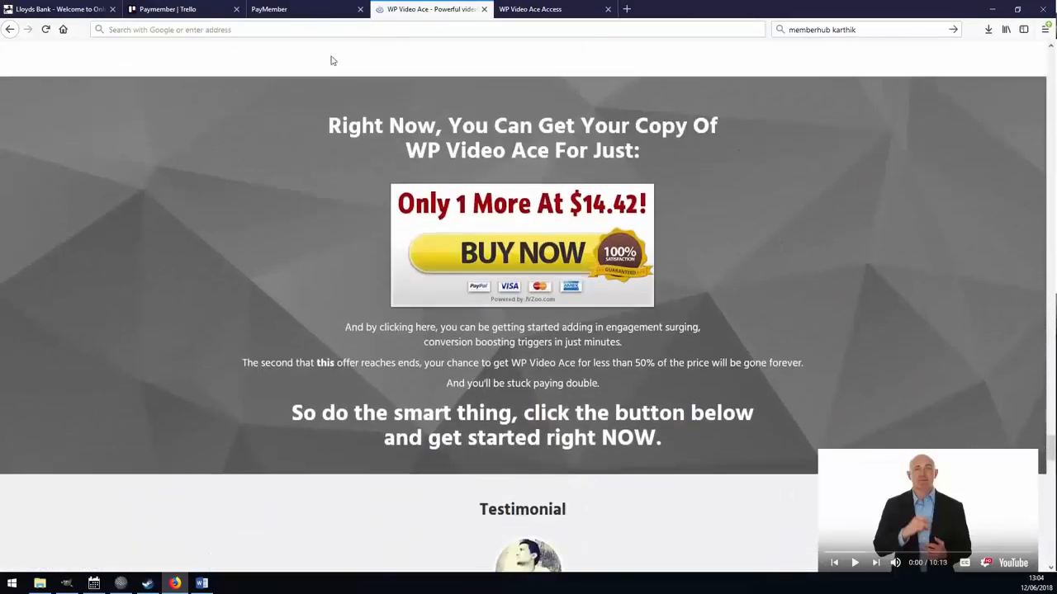
{"action": "left_click", "coordinate": [265, 8]}
- Set the campaign's transaction type to JVZoo
{"action": "left_click", "coordinate": [308, 146]}
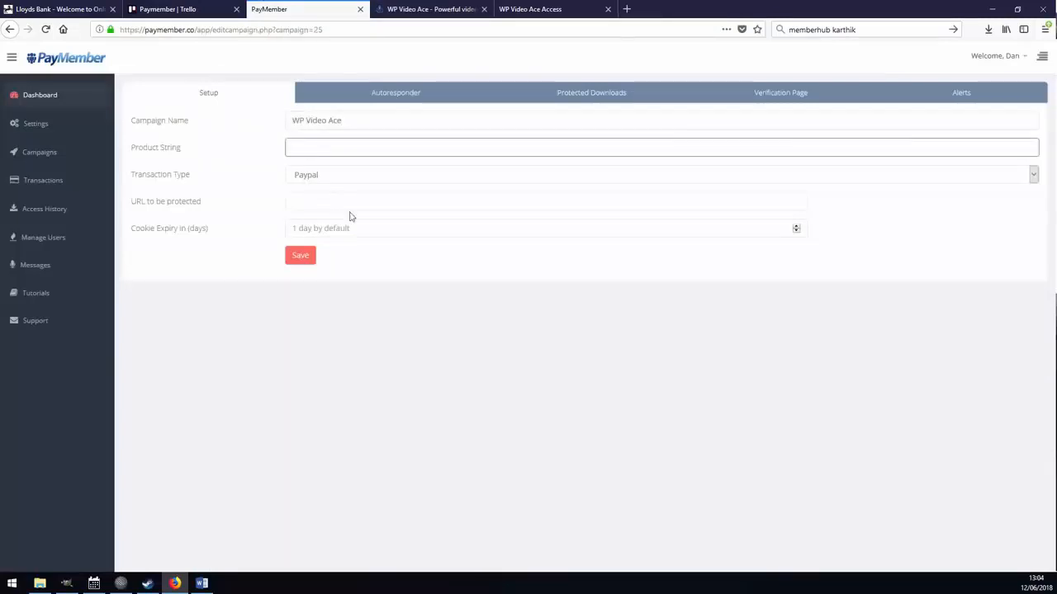
{"action": "left_click", "coordinate": [342, 175]}
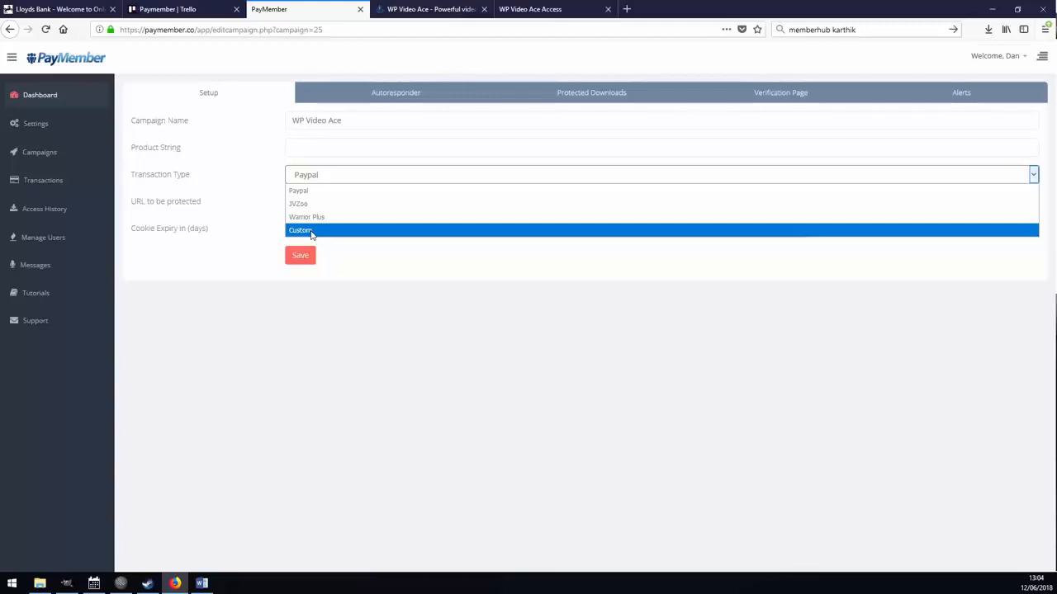
{"action": "left_click", "coordinate": [309, 203]}
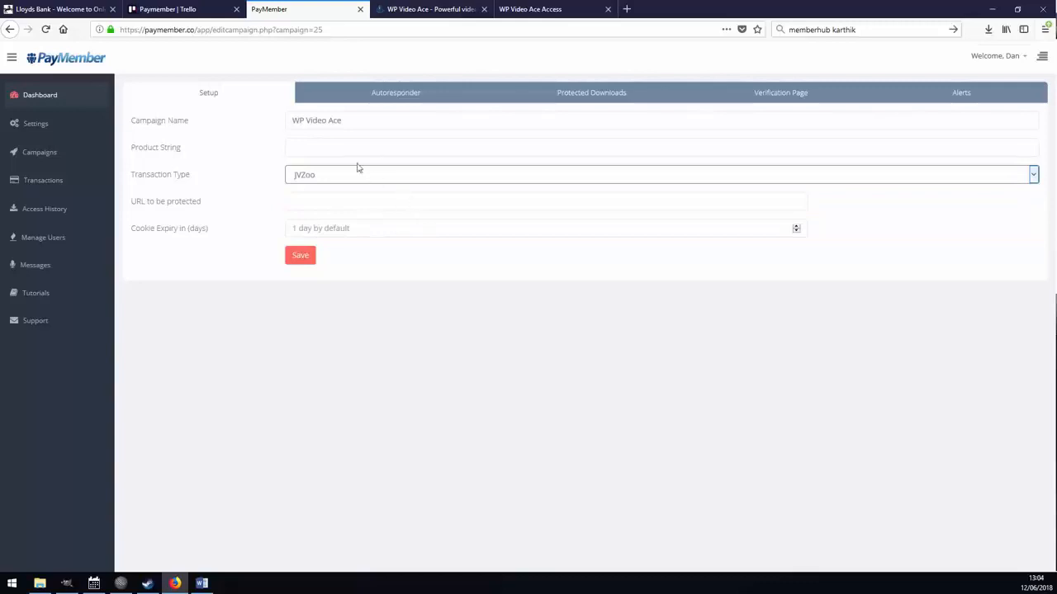
{"action": "left_click", "coordinate": [335, 148]}
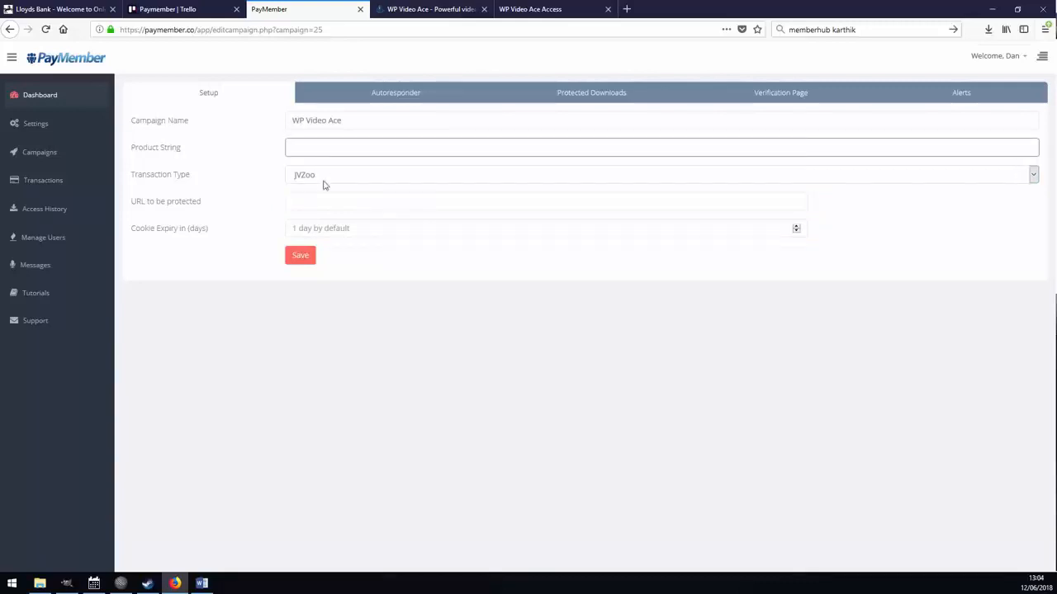
- Copy the WP Video Ace members page address into the campaign as the URL to be protected
{"action": "left_click", "coordinate": [505, 12]}
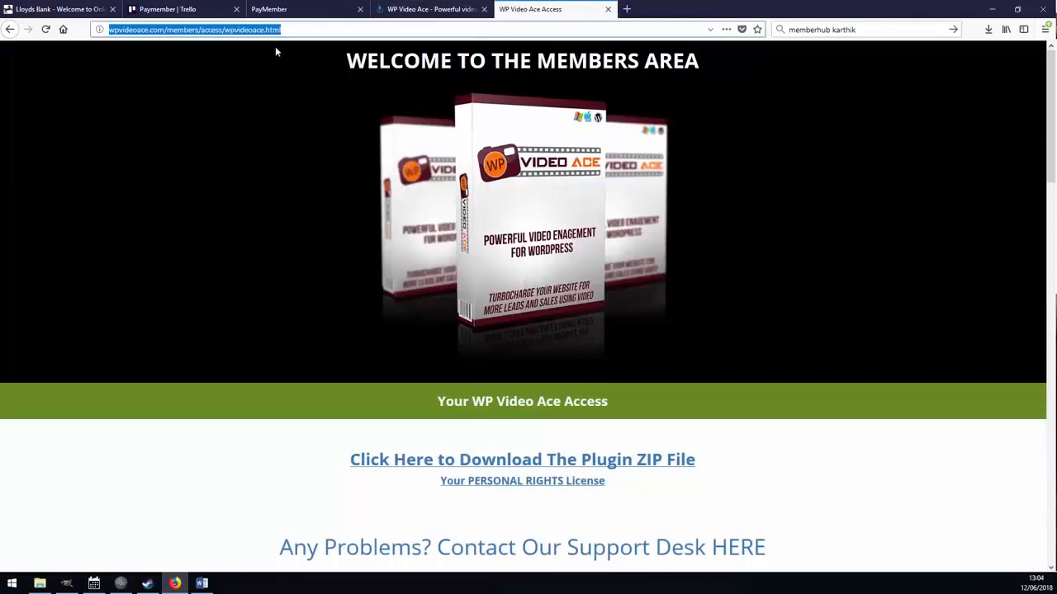
{"action": "left_click", "coordinate": [150, 30]}
{"action": "triple_click", "coordinate": [149, 29]}
{"action": "right_click", "coordinate": [149, 29]}
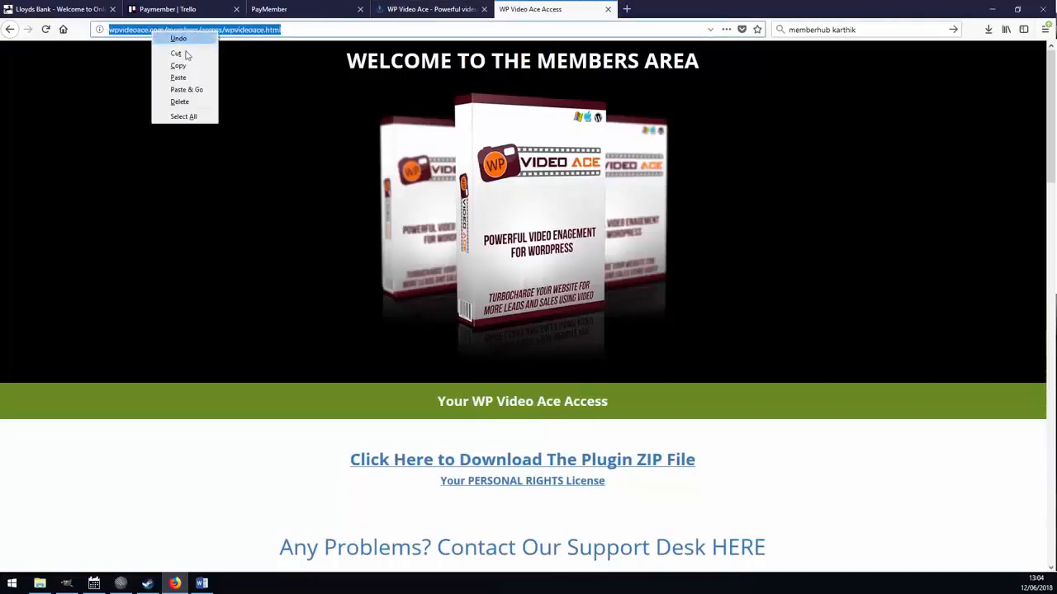
{"action": "left_click", "coordinate": [178, 63]}
{"action": "left_click", "coordinate": [289, 9]}
{"action": "right_click", "coordinate": [317, 200]}
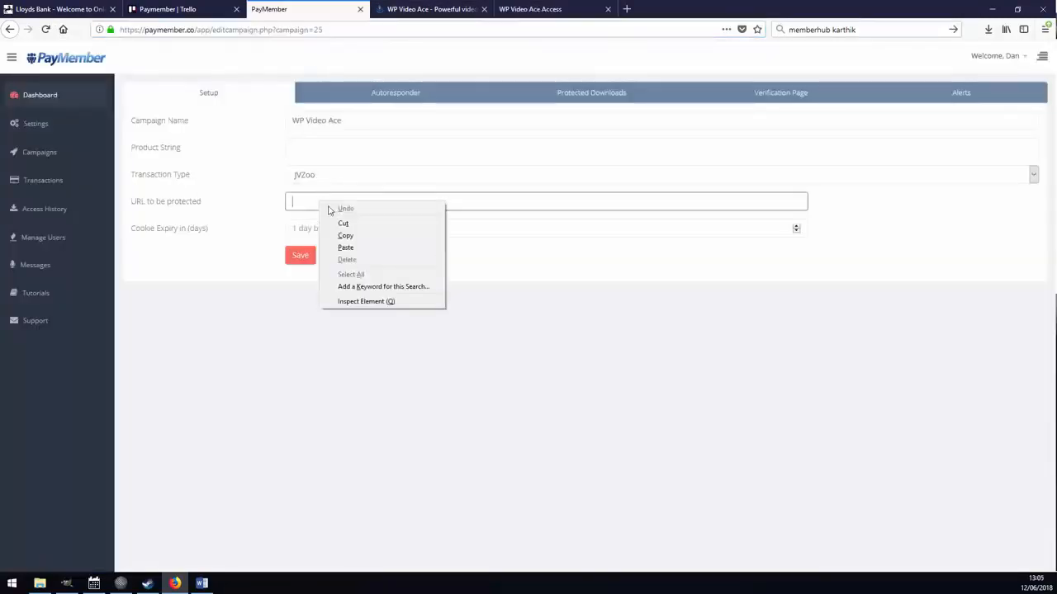
{"action": "left_click", "coordinate": [357, 246]}
{"action": "left_click", "coordinate": [351, 233]}
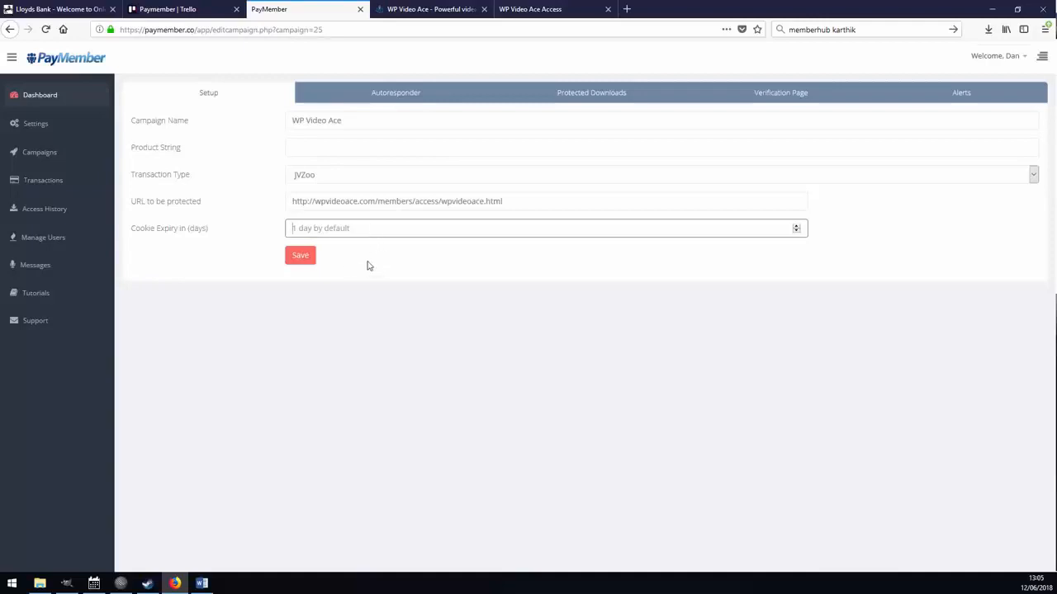
- Set the campaign's product string to WP Video Ace
{"action": "left_click", "coordinate": [400, 152]}
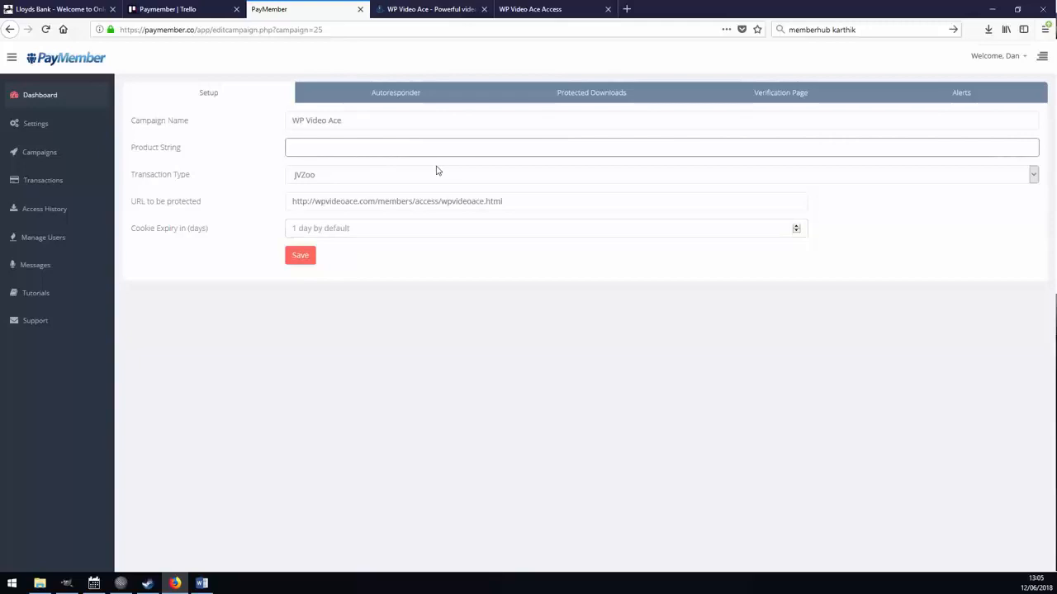
{"action": "type", "text": "WP Vi"}
{"action": "type", "text": "deo Ace"}
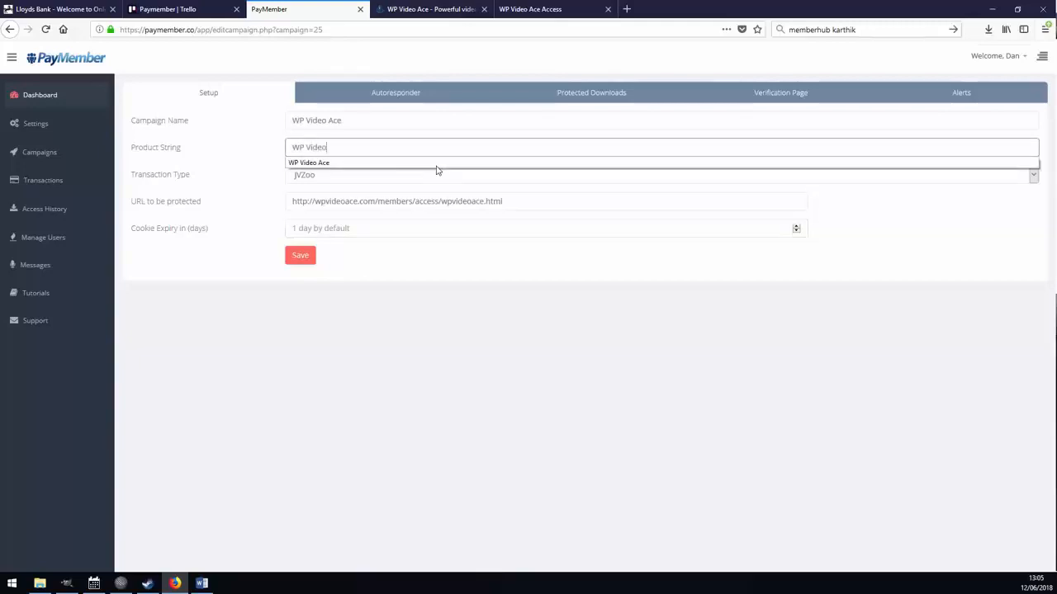
{"action": "left_click", "coordinate": [399, 403]}
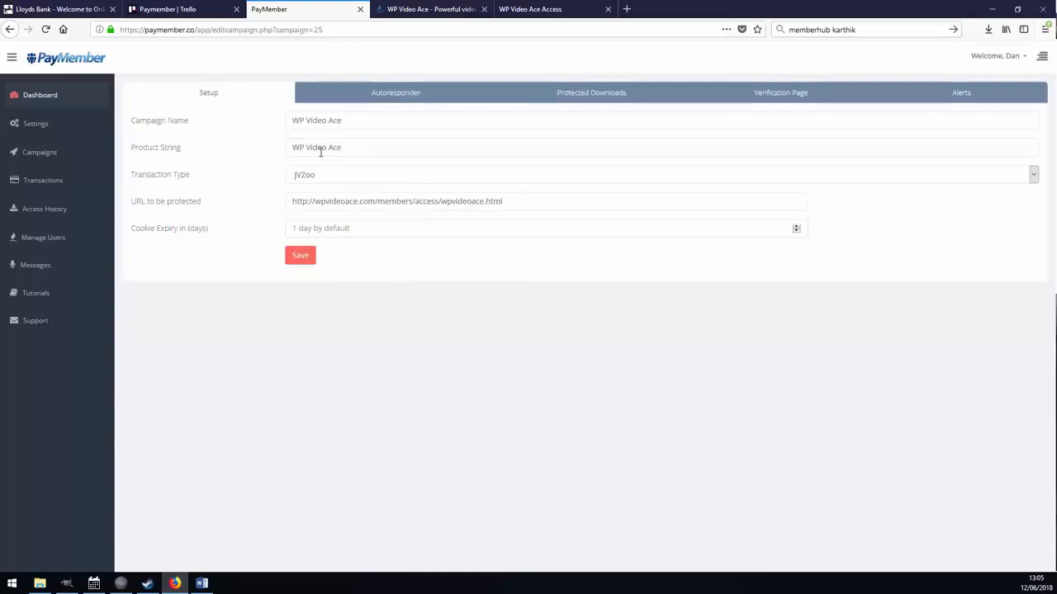
- Save the campaign setup and generate its protected page
{"action": "left_click", "coordinate": [302, 260]}
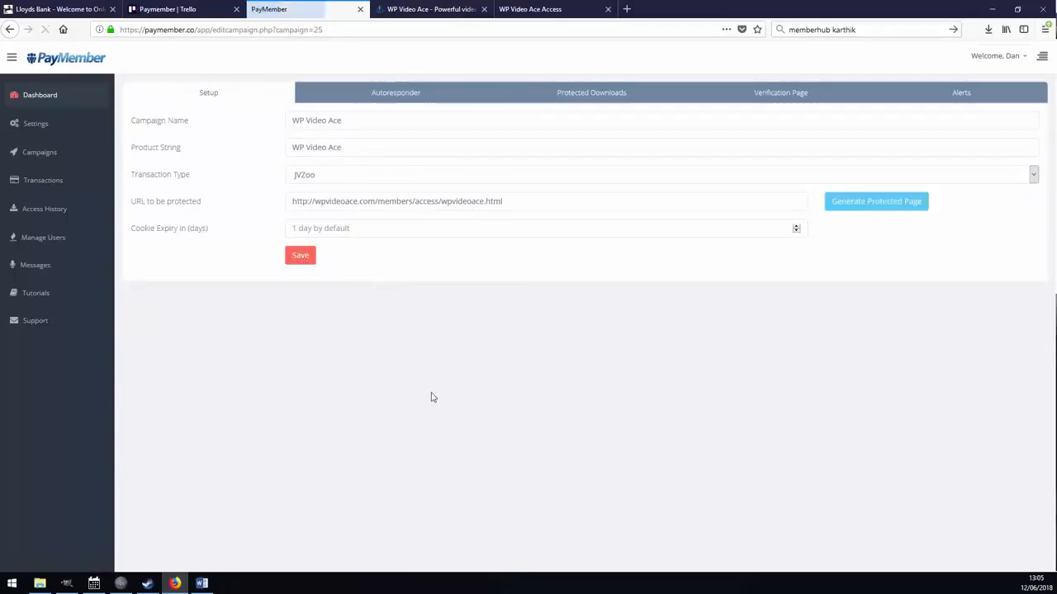
{"action": "left_click", "coordinate": [866, 202]}
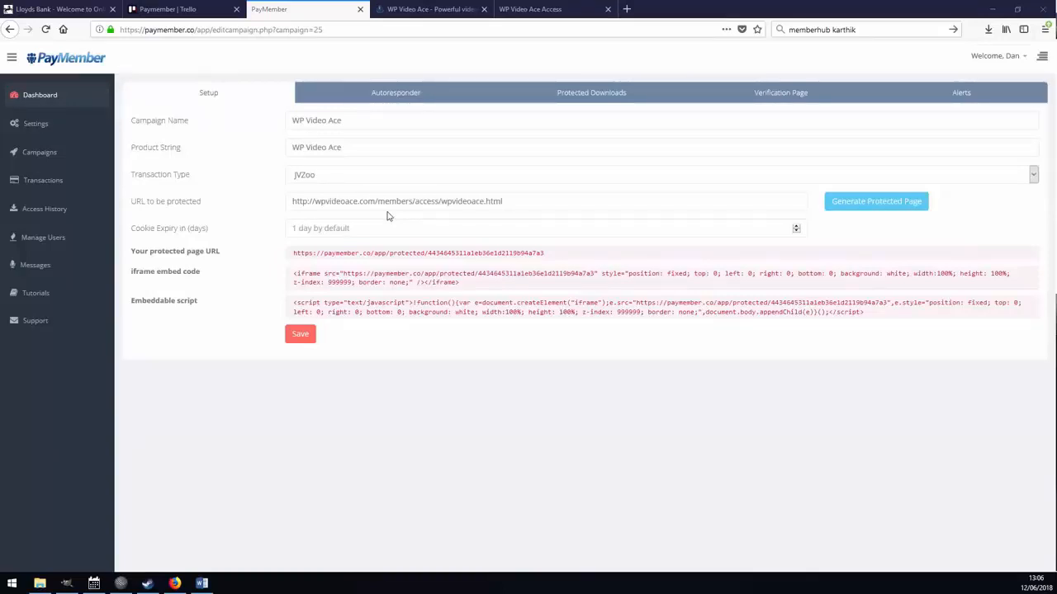
{"action": "left_click_drag", "start_coordinate": [525, 206], "coordinate": [295, 307]}
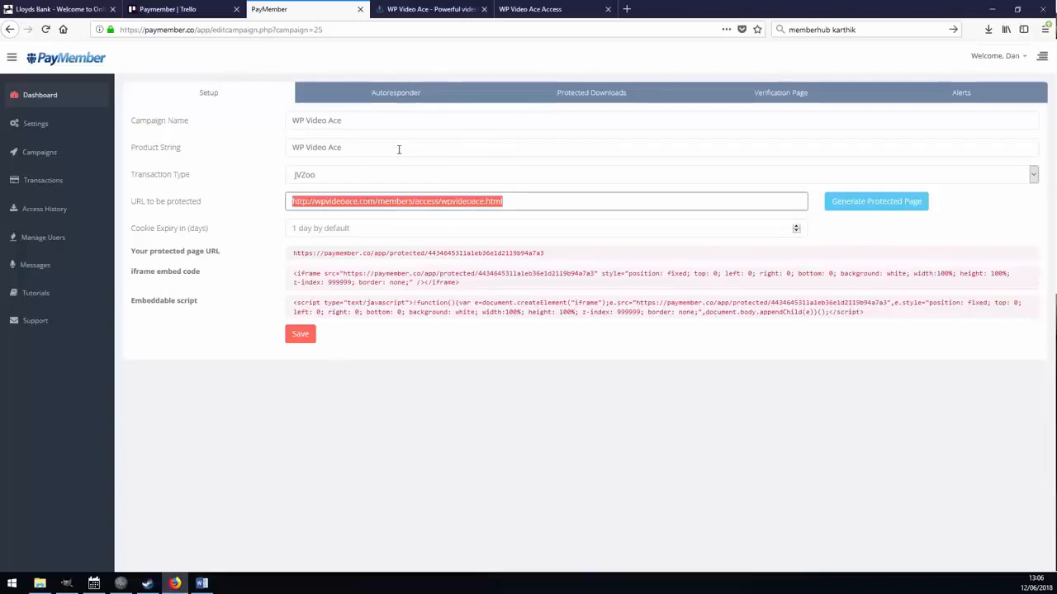
{"action": "left_click_drag", "start_coordinate": [385, 148], "coordinate": [293, 148]}
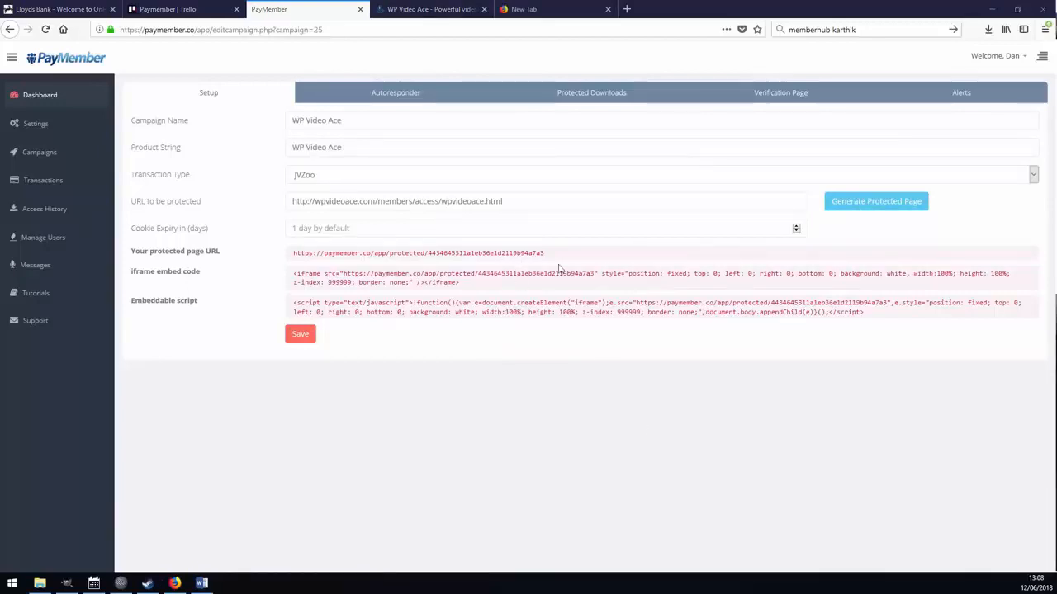
- Examine the campaign's generated protected page URL, iframe embed code and embeddable script
{"action": "left_click_drag", "start_coordinate": [565, 257], "coordinate": [313, 229]}
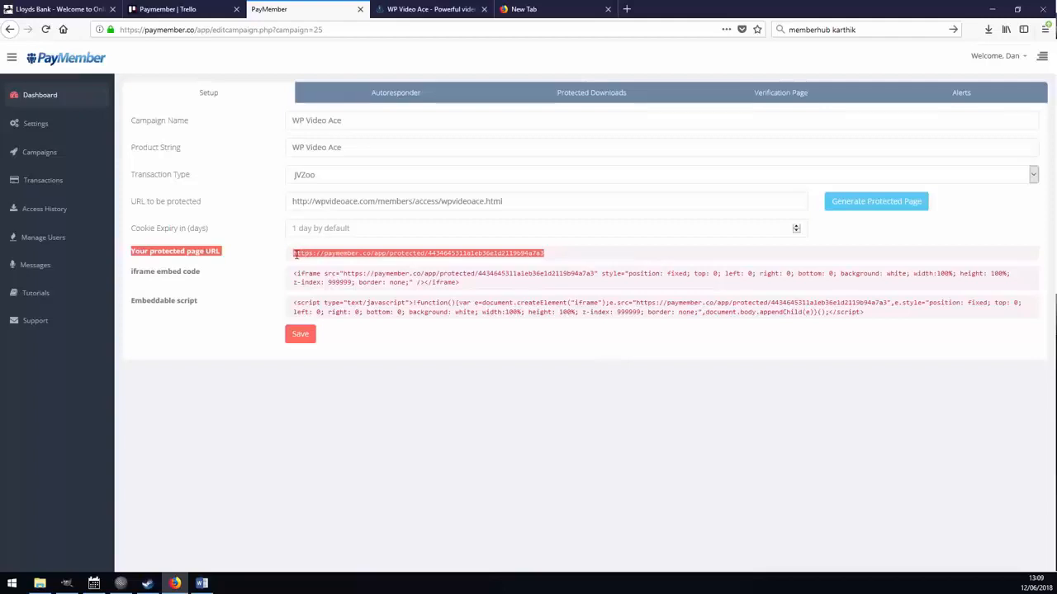
{"action": "left_click", "coordinate": [295, 254]}
{"action": "left_click_drag", "start_coordinate": [294, 254], "coordinate": [535, 258]}
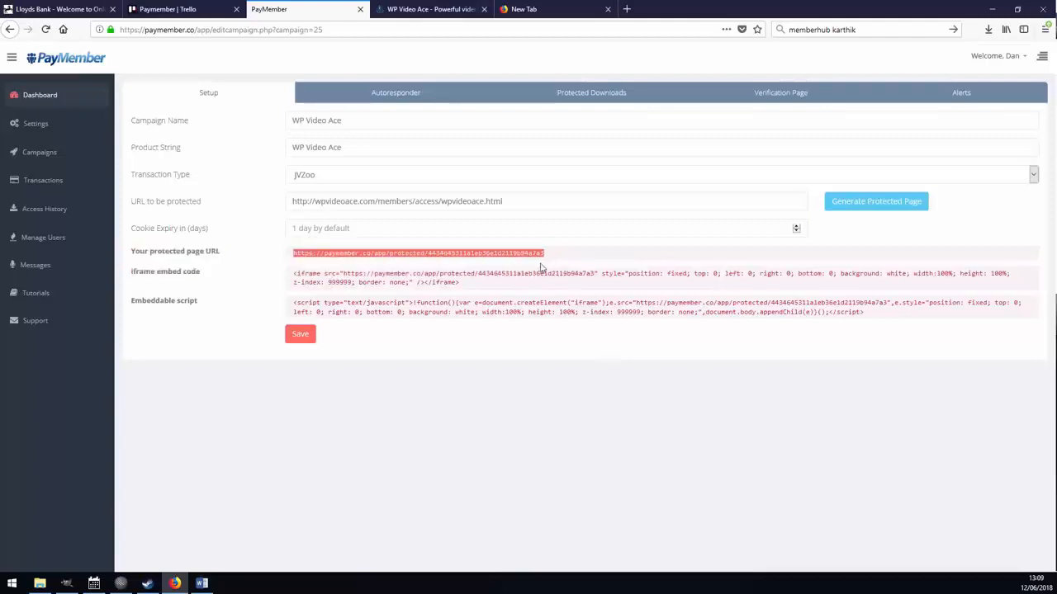
{"action": "triple_click", "coordinate": [495, 256]}
{"action": "double_click", "coordinate": [495, 256]}
{"action": "triple_click", "coordinate": [498, 255]}
{"action": "left_click", "coordinate": [489, 253]}
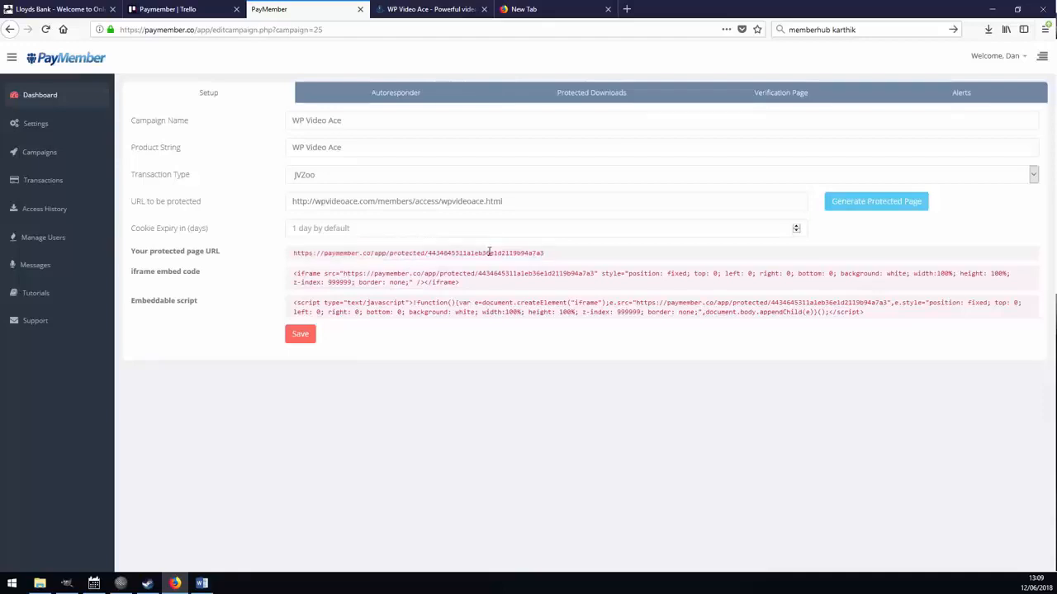
{"action": "triple_click", "coordinate": [307, 253]}
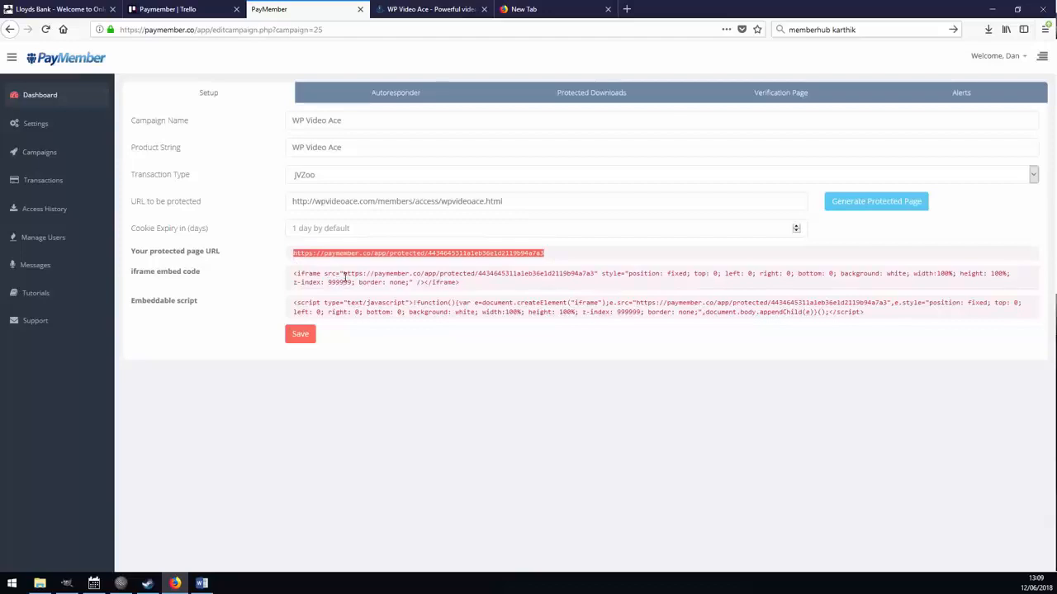
{"action": "left_click", "coordinate": [416, 283]}
{"action": "triple_click", "coordinate": [417, 283]}
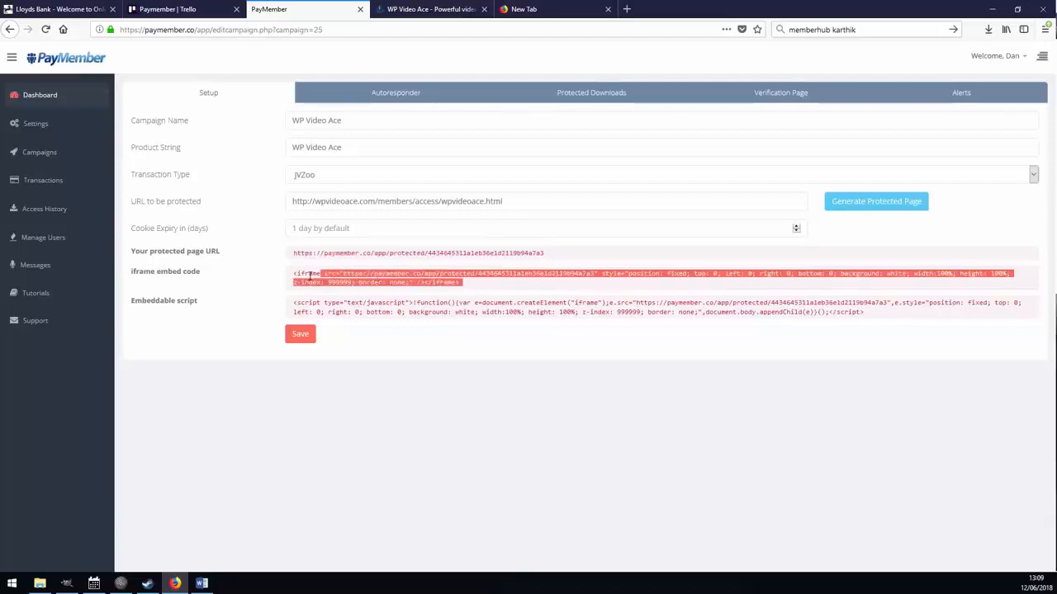
{"action": "triple_click", "coordinate": [403, 283]}
{"action": "left_click_drag", "start_coordinate": [495, 289], "coordinate": [285, 275]}
{"action": "left_click_drag", "start_coordinate": [876, 316], "coordinate": [283, 308]}
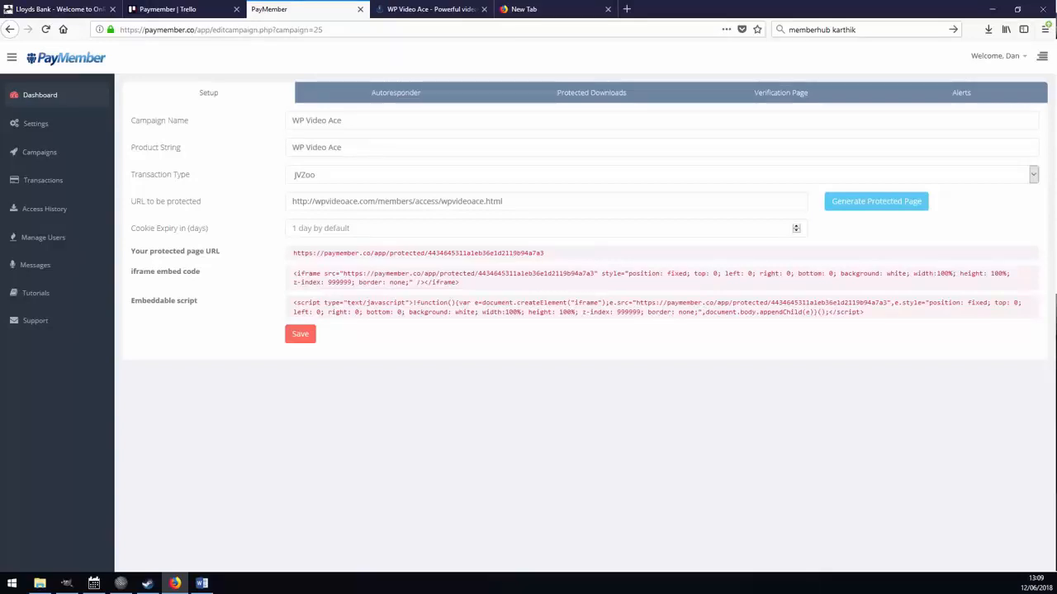
- Open the campaign's protected page URL in a new tab to view its verification form
{"action": "left_click_drag", "start_coordinate": [544, 253], "coordinate": [292, 253]}
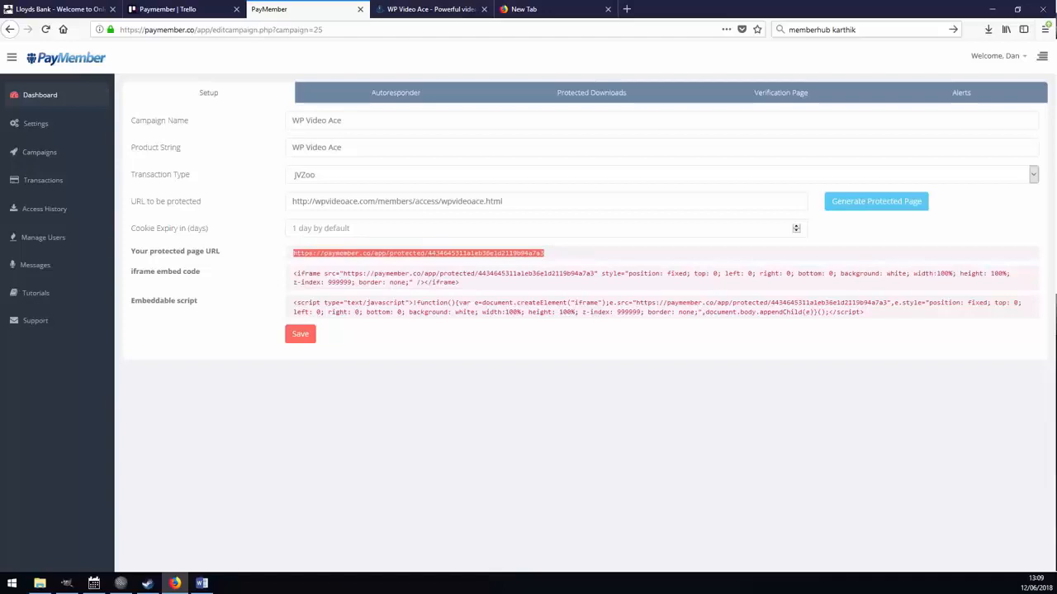
{"action": "right_click", "coordinate": [332, 255]}
{"action": "left_click", "coordinate": [380, 273]}
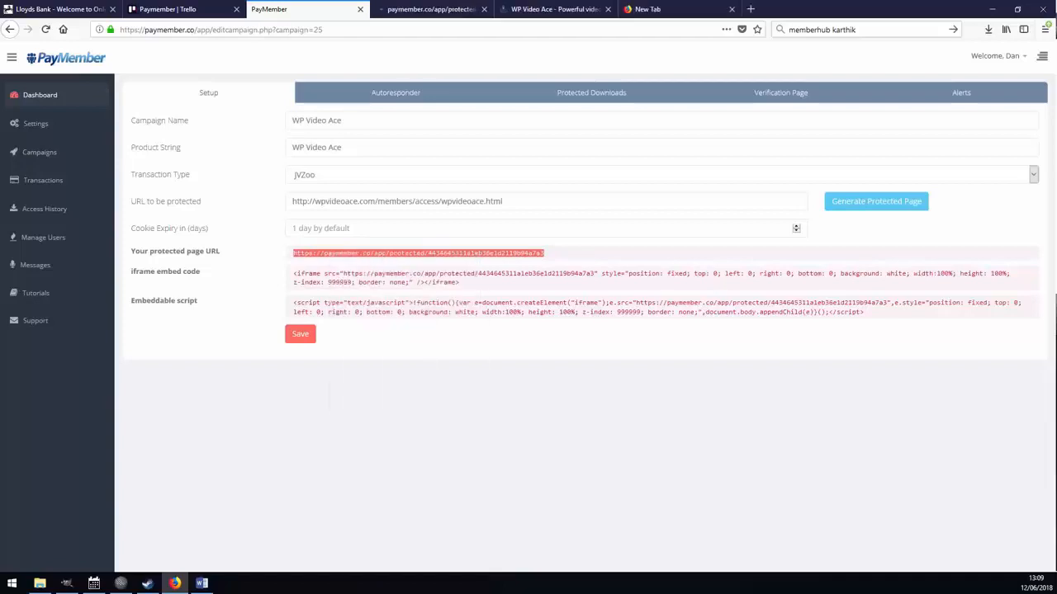
{"action": "left_click", "coordinate": [426, 9]}
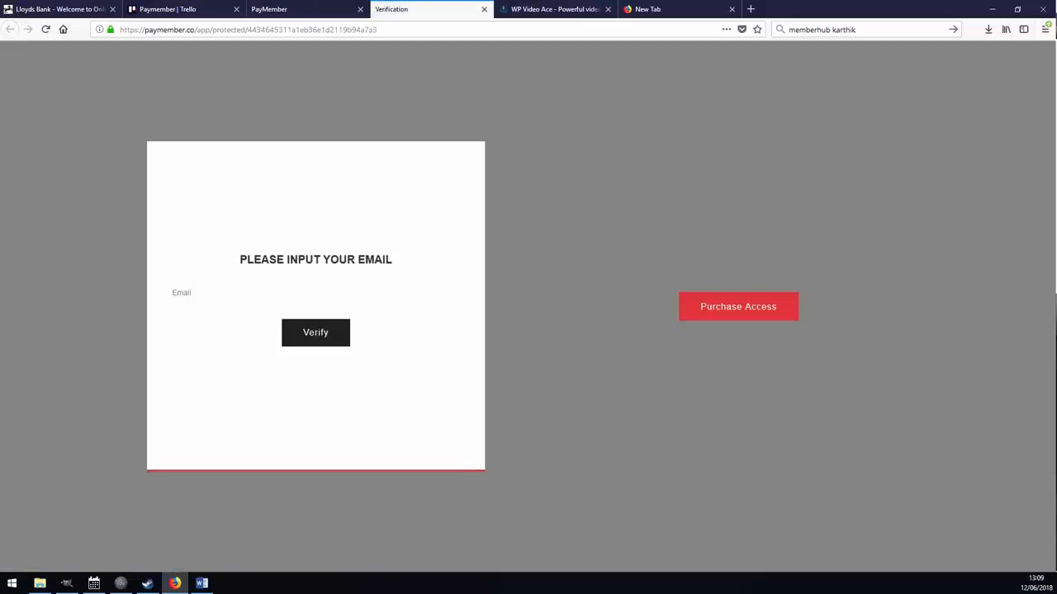
- Set the campaign's verification page title to "Please input your customer email to see content"
{"action": "left_click", "coordinate": [297, 9]}
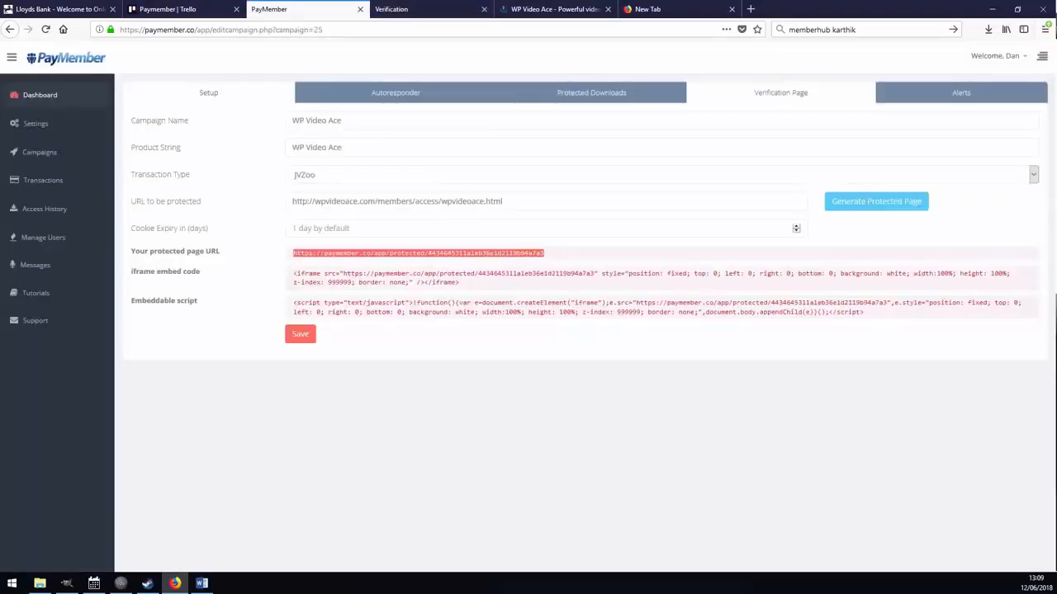
{"action": "left_click", "coordinate": [780, 93]}
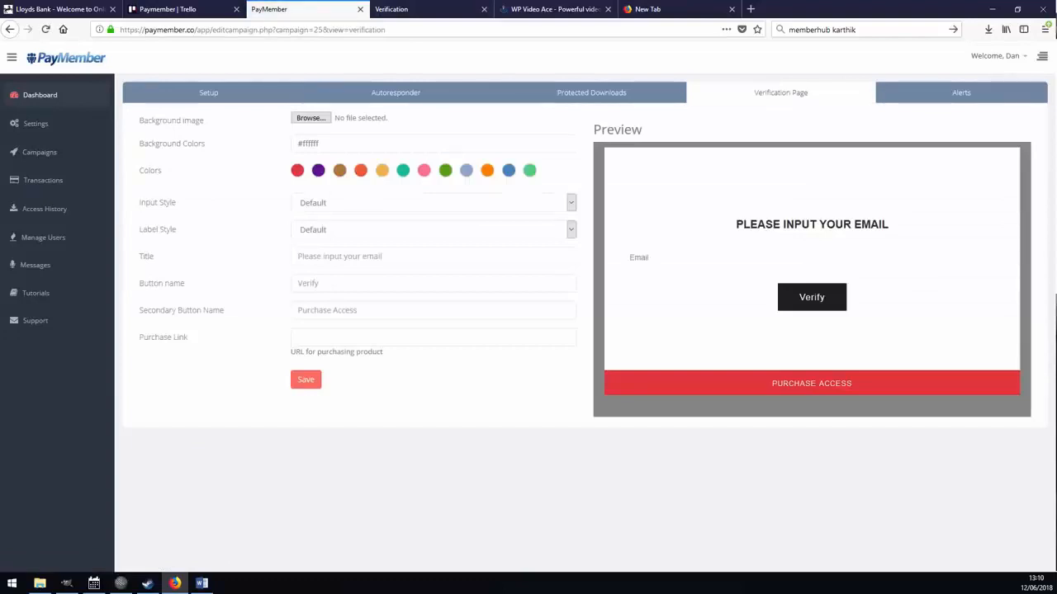
{"action": "left_click", "coordinate": [433, 257]}
{"action": "type", "text": "P,l"}
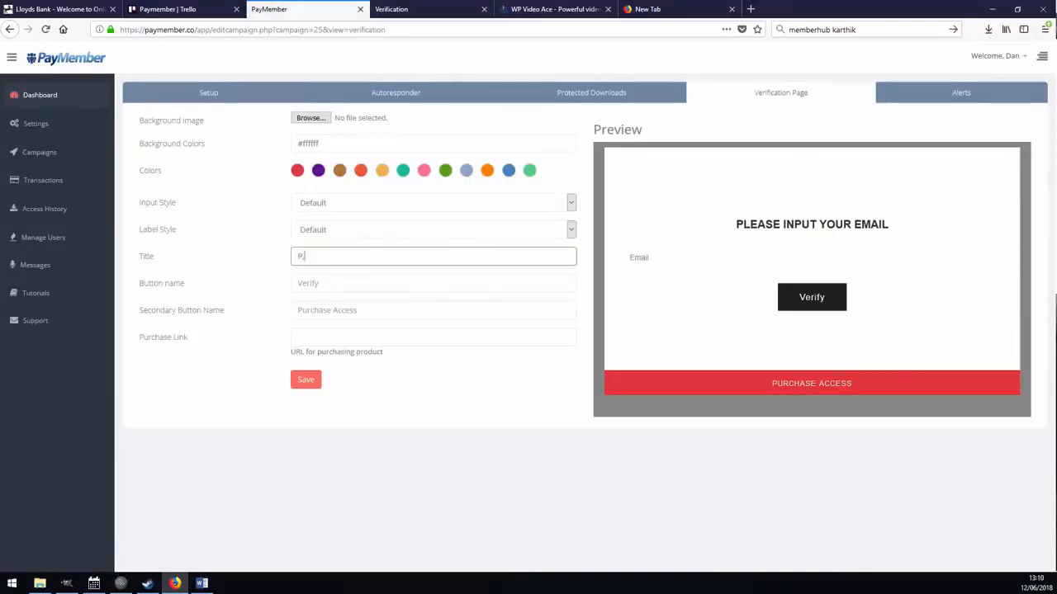
{"action": "type", "text": "ease i"}
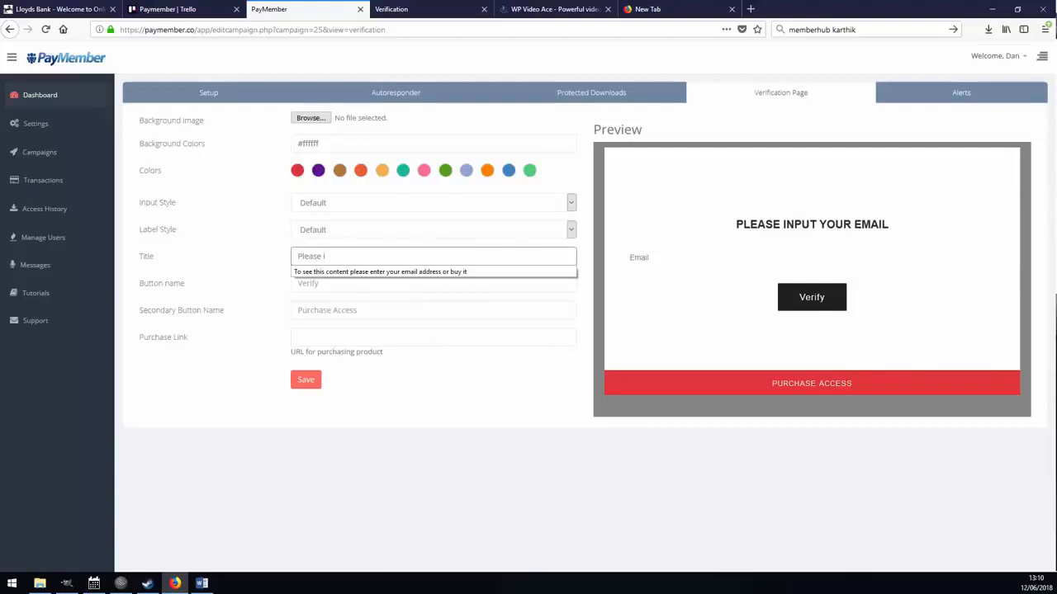
{"action": "type", "text": "nput your"}
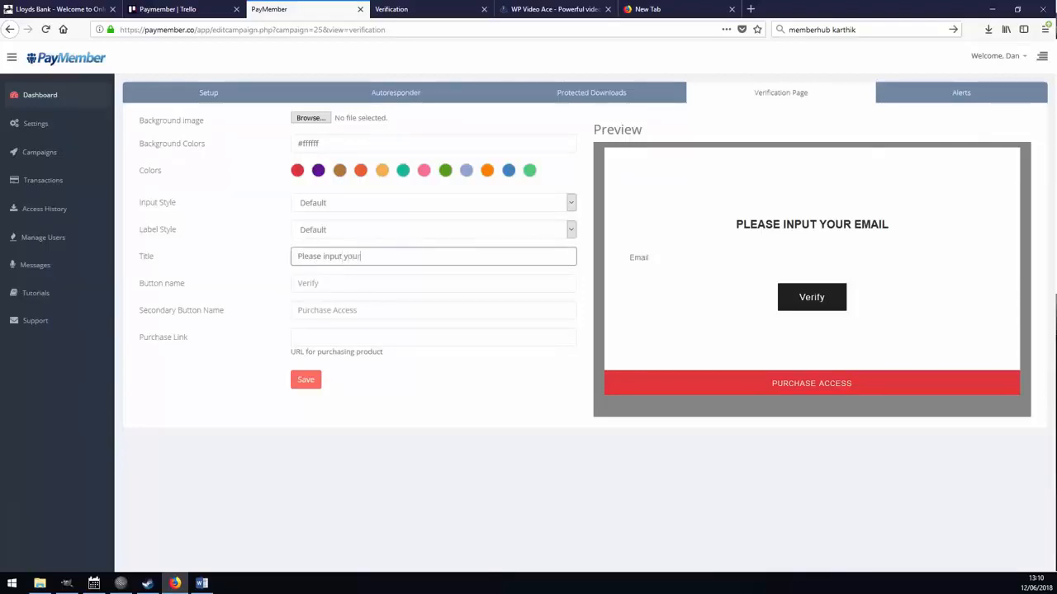
{"action": "type", "text": " customer email to see content"}
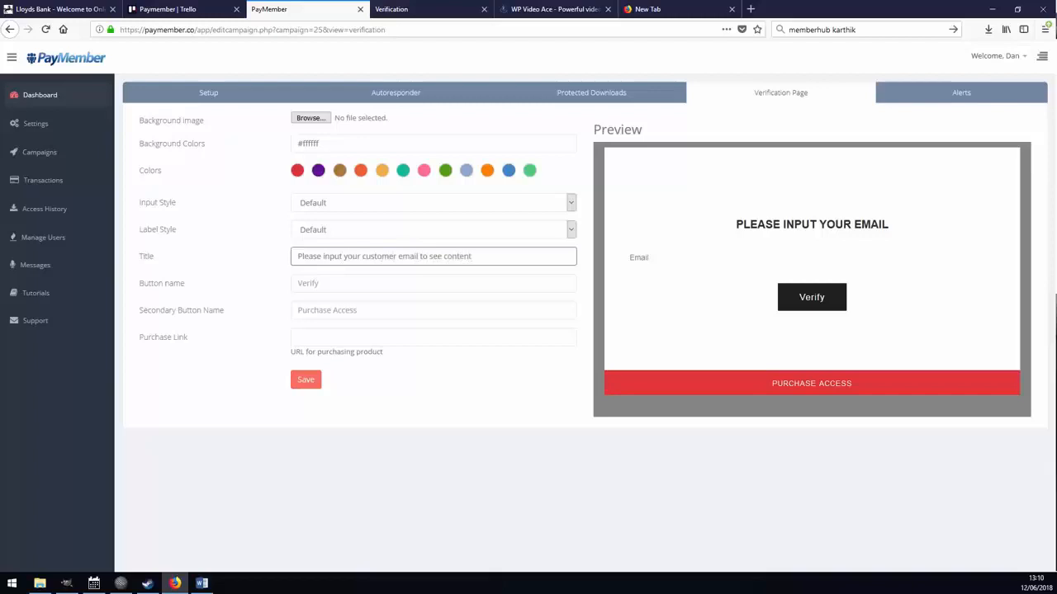
{"action": "left_click", "coordinate": [446, 404]}
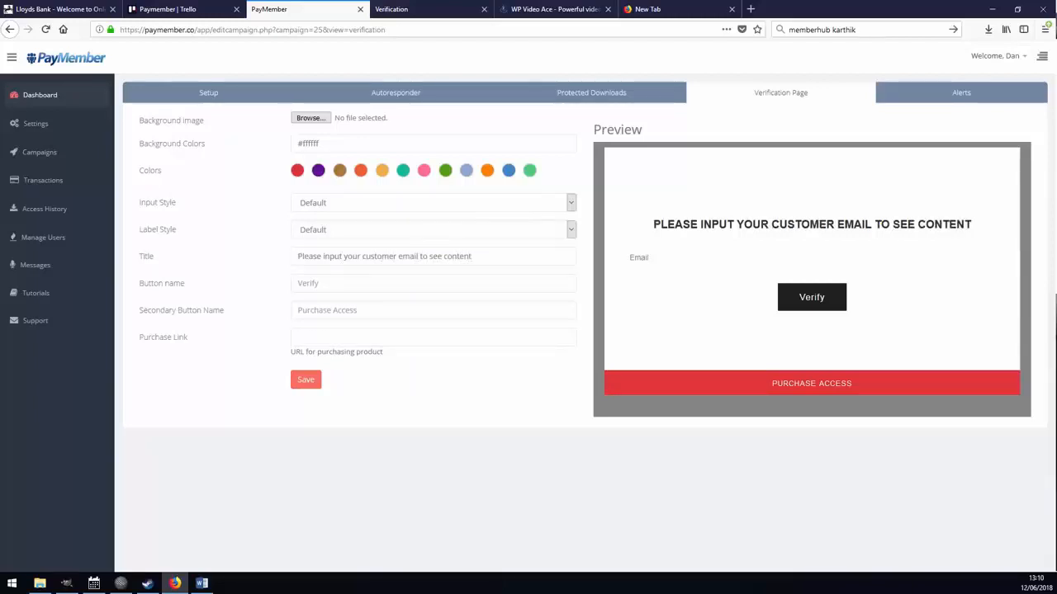
{"action": "left_click", "coordinate": [433, 336]}
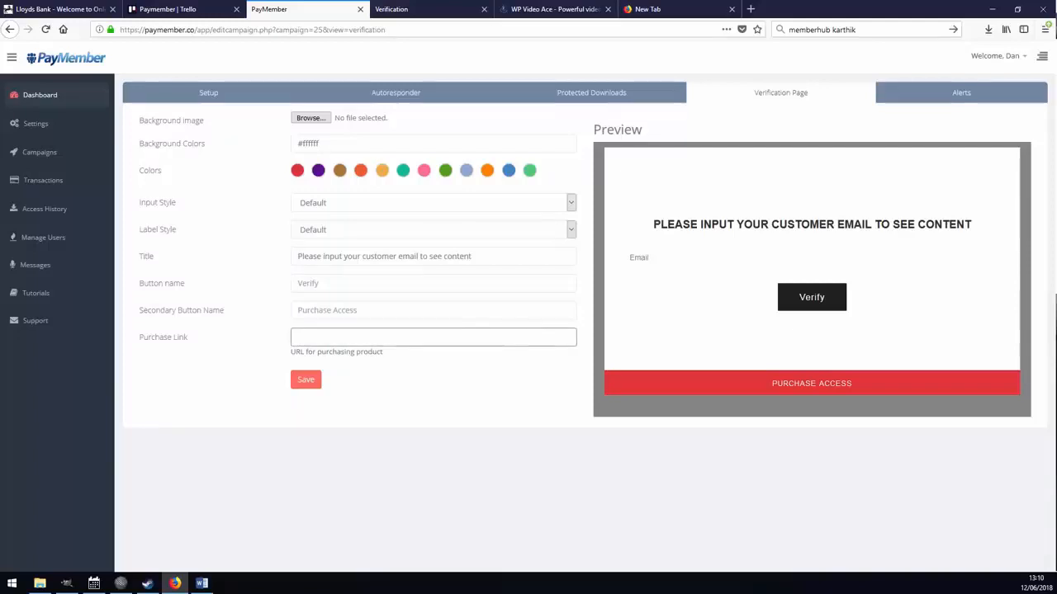
{"action": "left_click", "coordinate": [553, 9]}
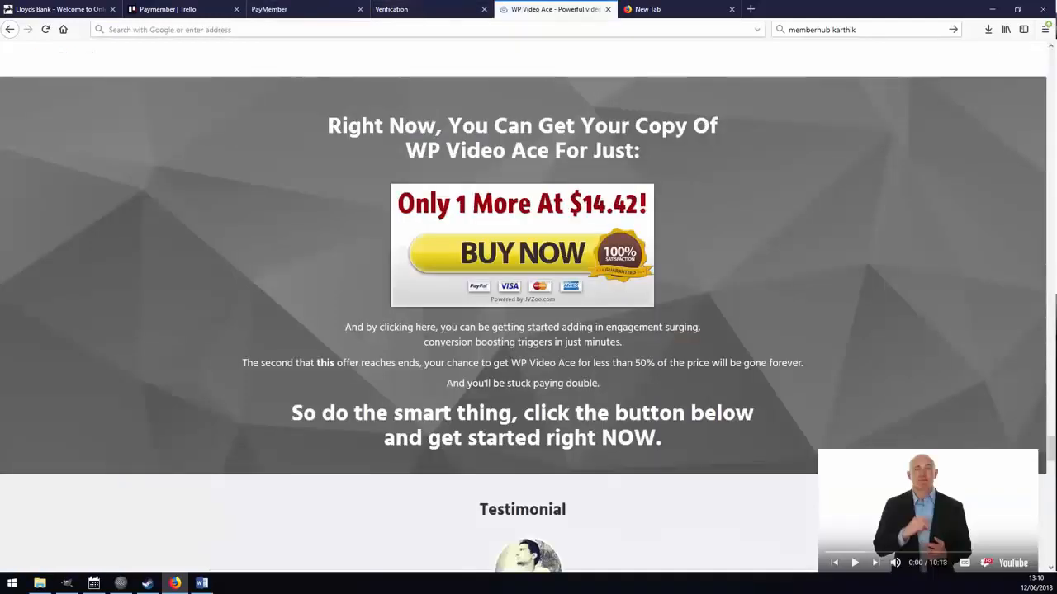
{"action": "scroll", "coordinate": [521, 307], "scroll_direction": "up", "scroll_amount": 5}
{"action": "left_click", "coordinate": [347, 30]}
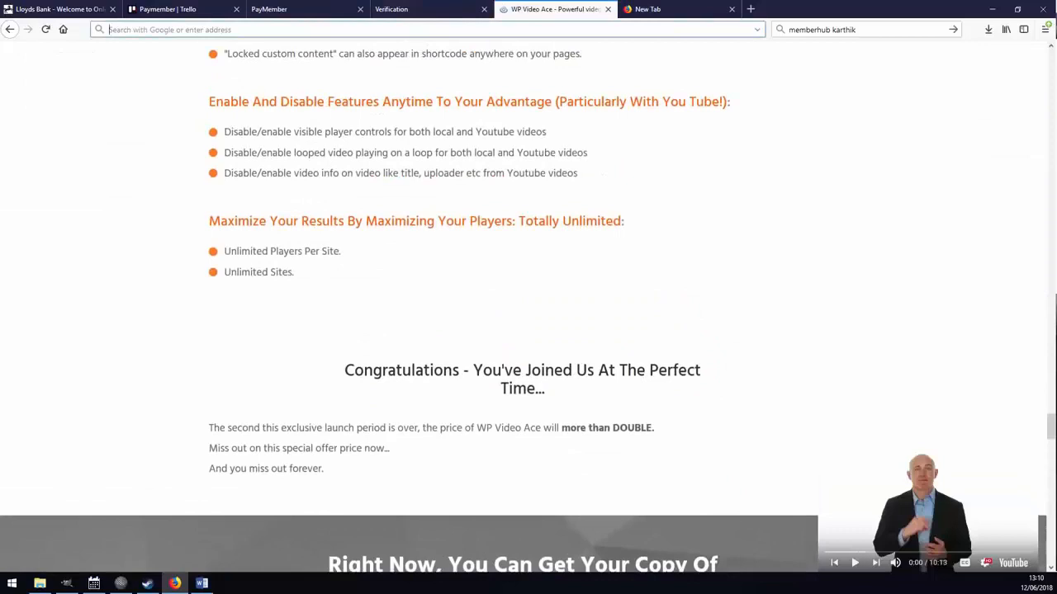
{"action": "left_click", "coordinate": [10, 29]}
{"action": "left_click", "coordinate": [28, 30]}
{"action": "key", "text": "ctrl+a"}
{"action": "key", "text": "ctrl+c"}
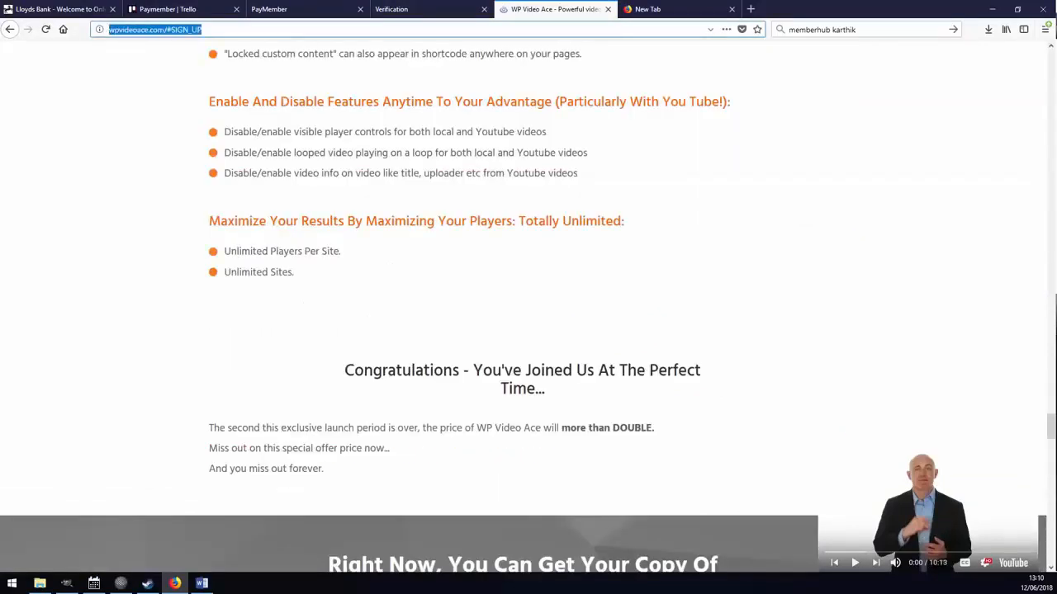
{"action": "left_click", "coordinate": [301, 9]}
{"action": "key", "text": "ctrl+v"}
{"action": "left_click", "coordinate": [305, 379]}
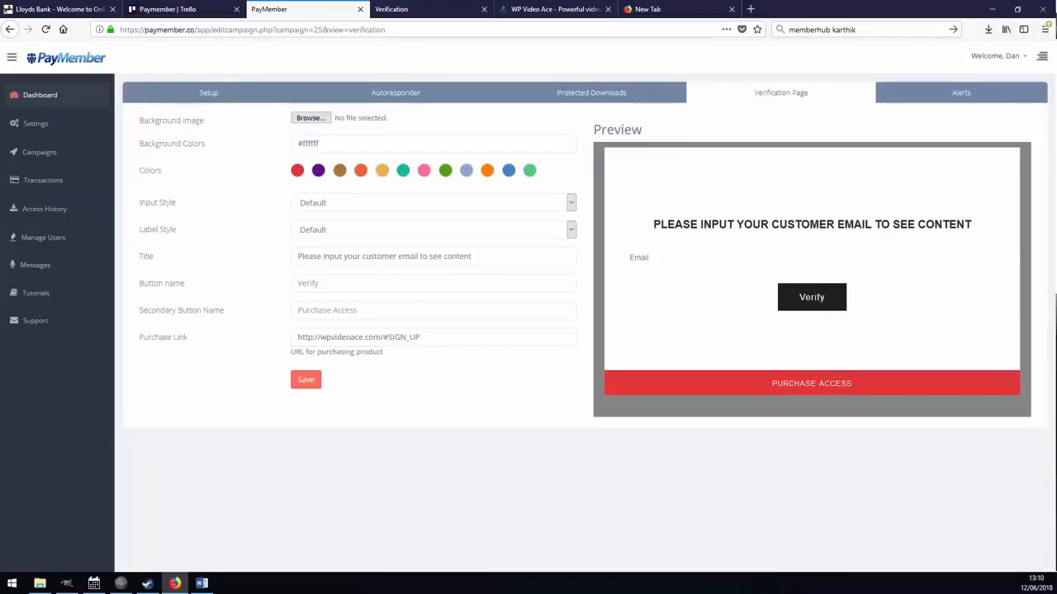
- Set the verification page's color to purple and its background image to maxresdefault.jpg, and save the changes
{"action": "left_click", "coordinate": [319, 170]}
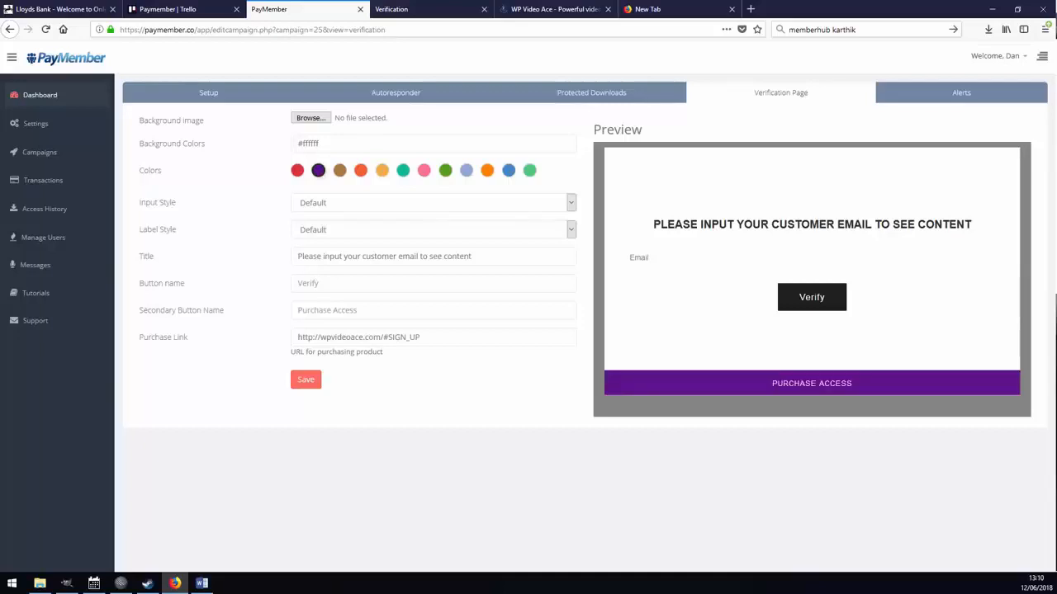
{"action": "left_click", "coordinate": [311, 118]}
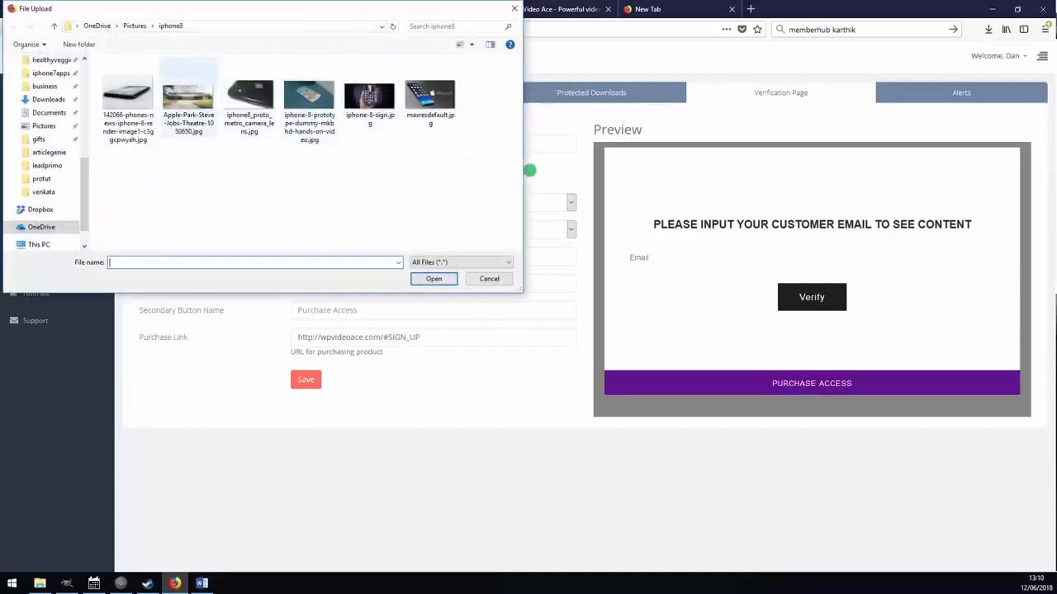
{"action": "double_click", "coordinate": [429, 98]}
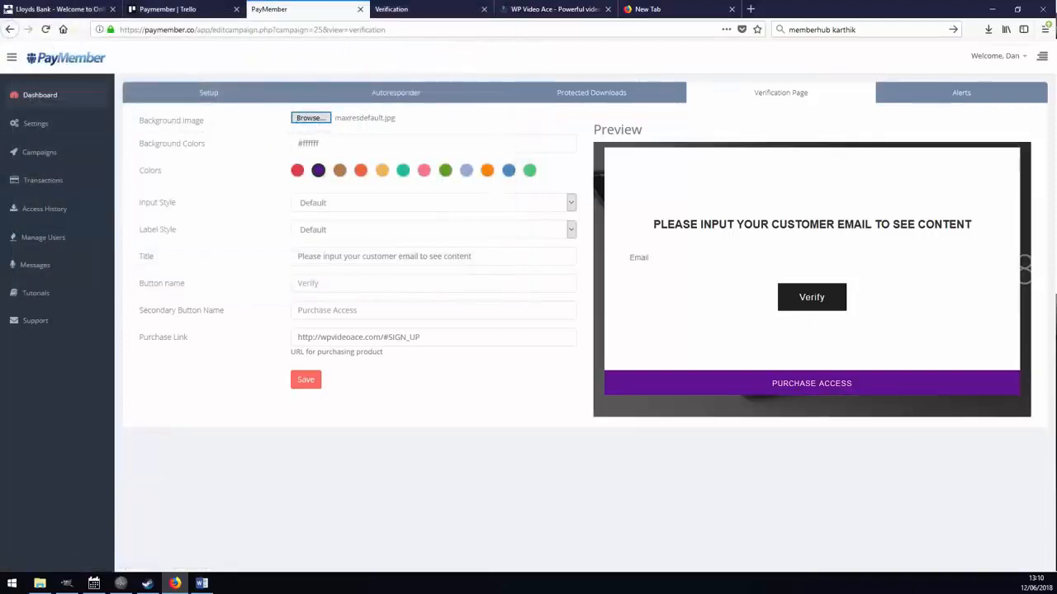
{"action": "left_click", "coordinate": [305, 380]}
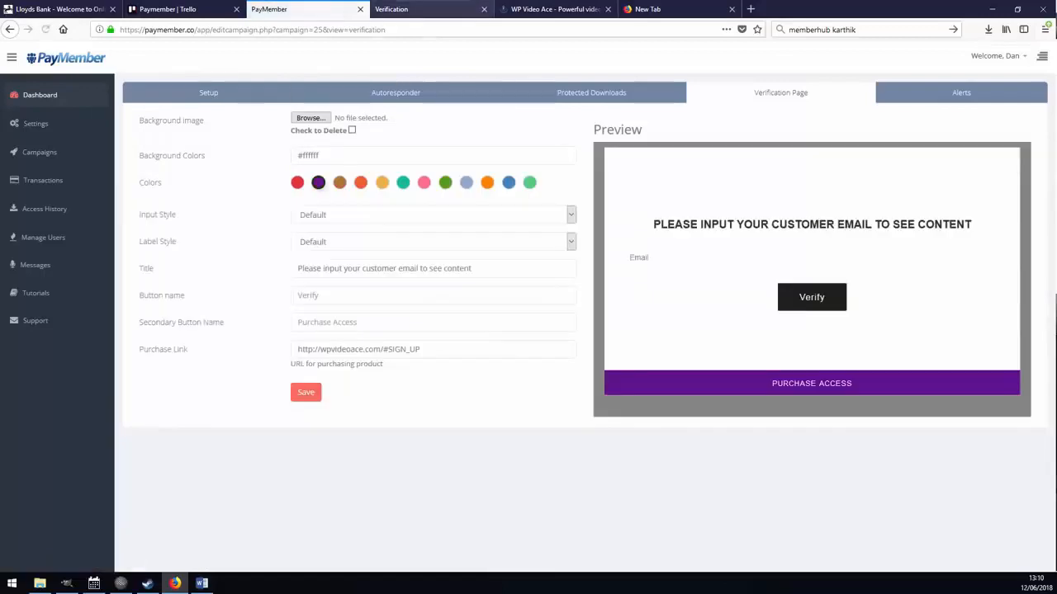
- Reload the protected page to check the updated verification design
{"action": "left_click", "coordinate": [404, 9]}
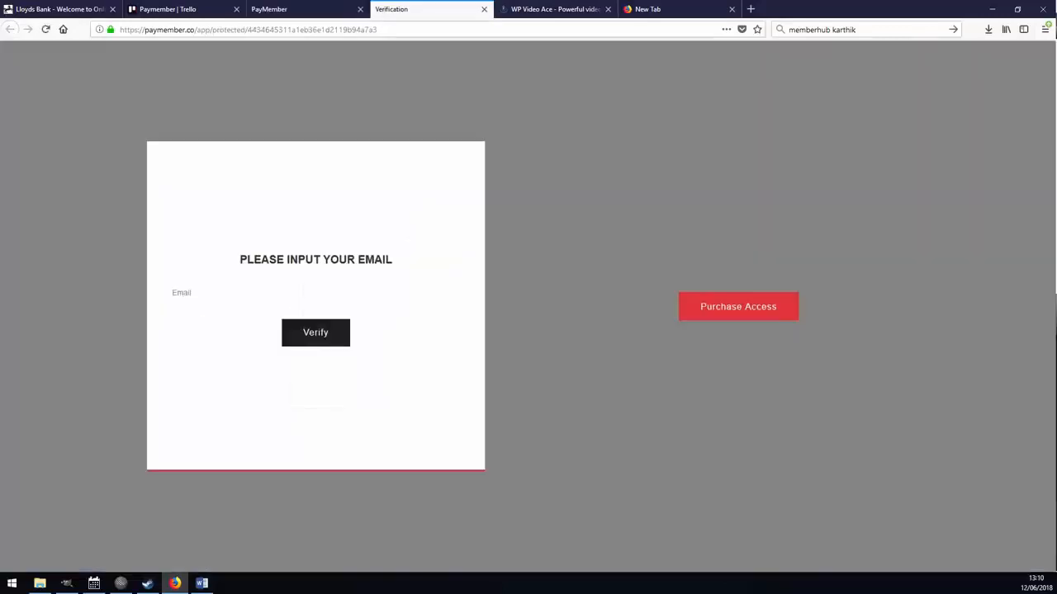
{"action": "left_click", "coordinate": [45, 30]}
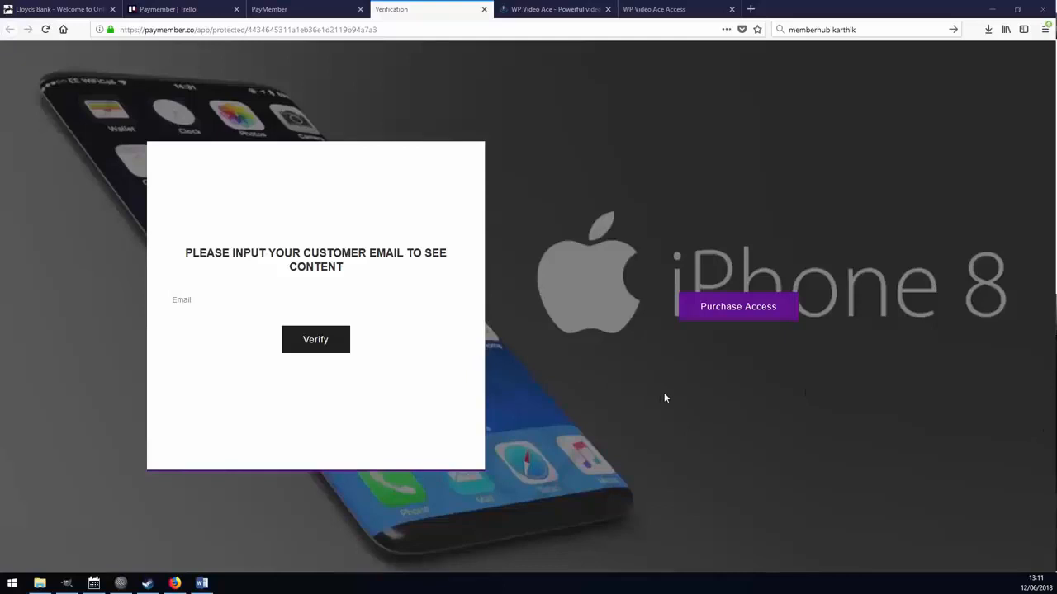
{"action": "left_click", "coordinate": [554, 9]}
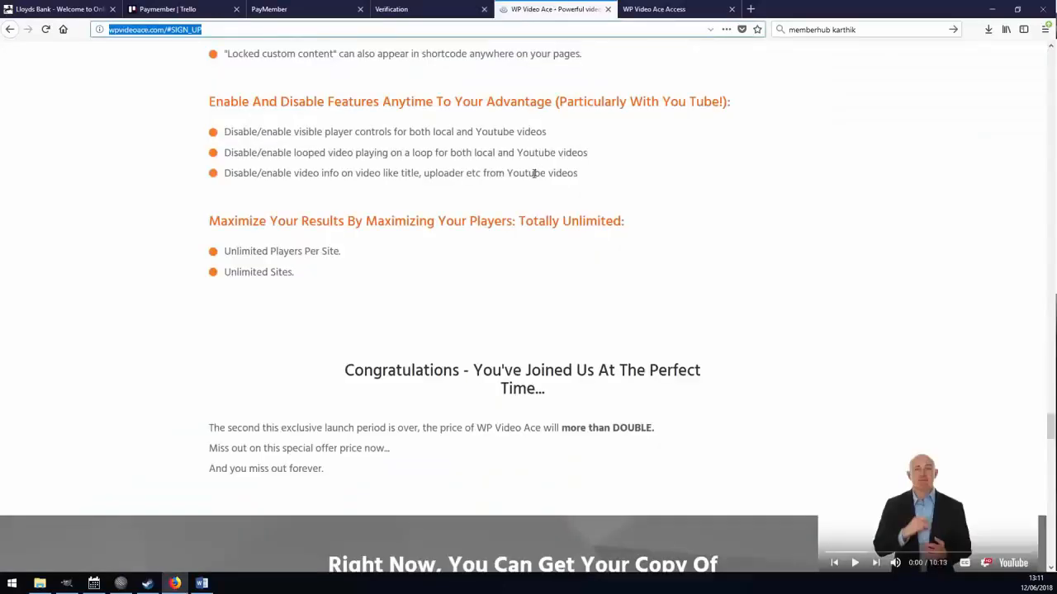
{"action": "scroll", "coordinate": [532, 172], "scroll_direction": "up", "scroll_amount": 8}
{"action": "scroll", "coordinate": [485, 320], "scroll_direction": "down", "scroll_amount": 4}
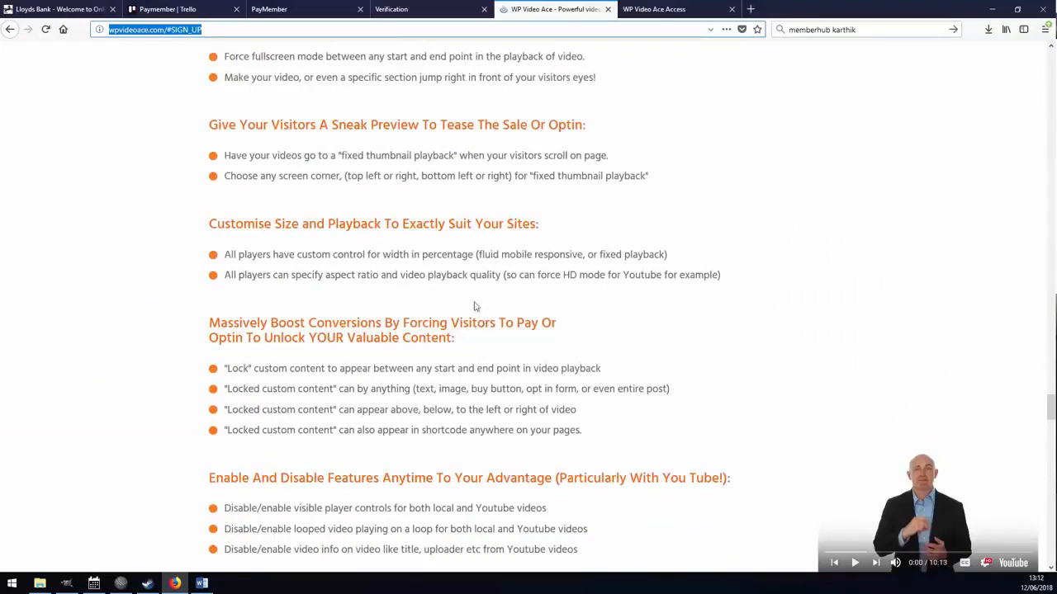
- Test the protected page by submitting an e-mail address for verification, and return to the form
{"action": "left_click", "coordinate": [340, 10]}
{"action": "key", "text": "ctrl+Tab"}
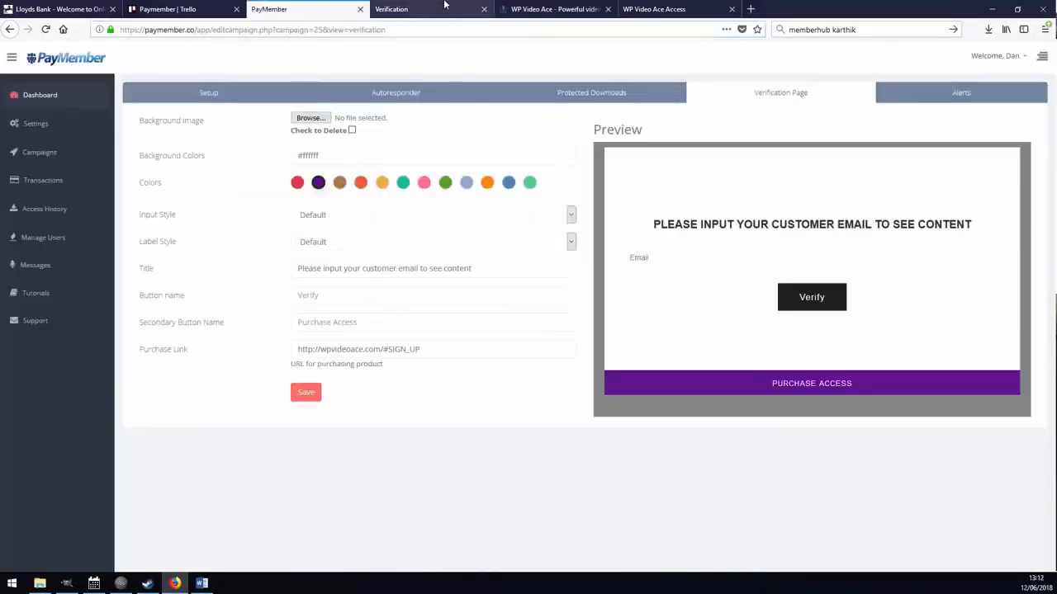
{"action": "left_click", "coordinate": [298, 302]}
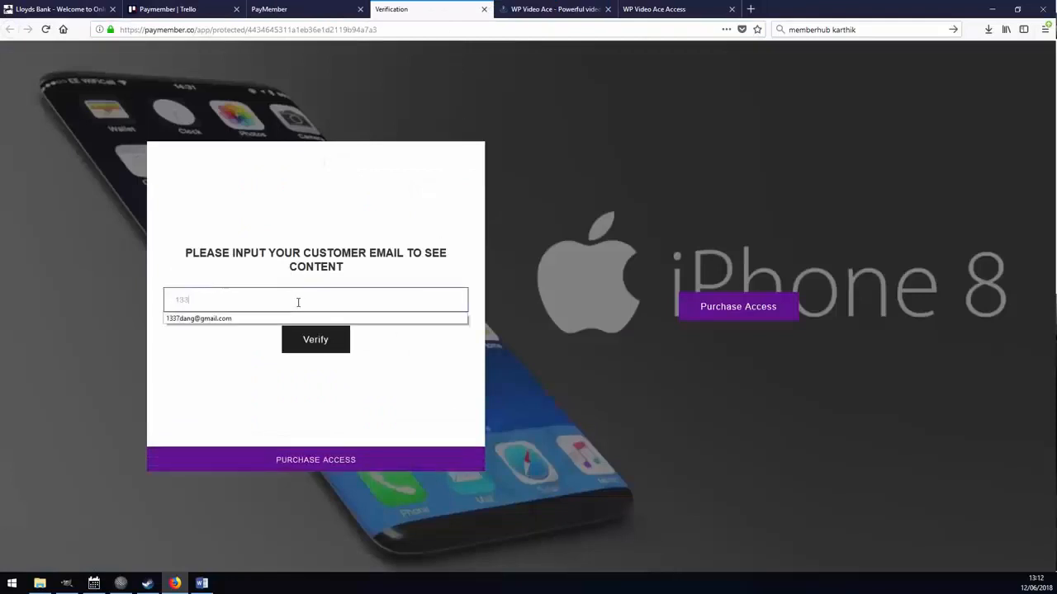
{"action": "left_click", "coordinate": [276, 318]}
{"action": "left_click", "coordinate": [314, 344]}
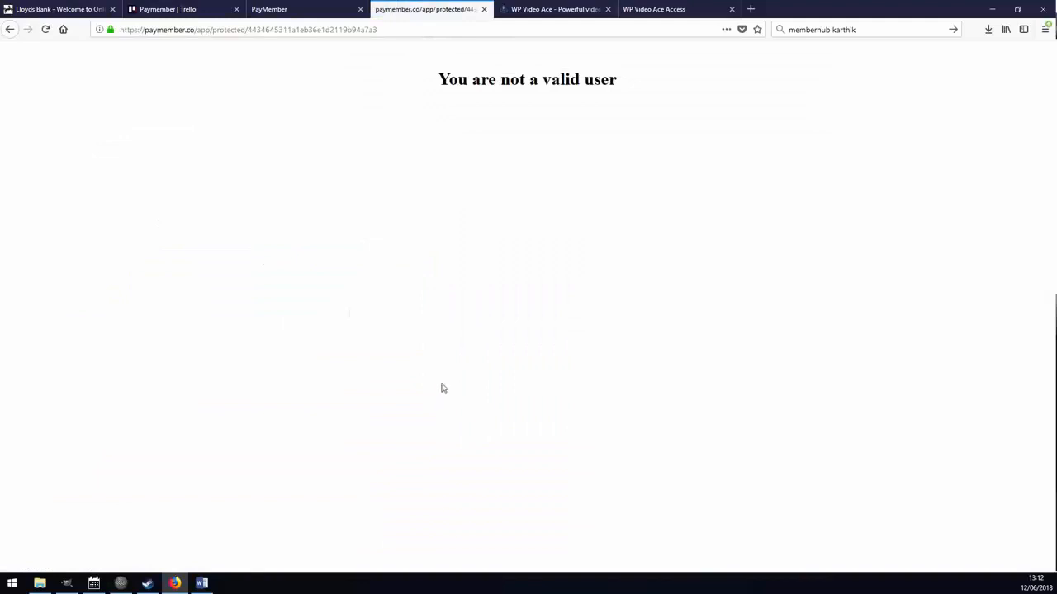
{"action": "left_click", "coordinate": [11, 33]}
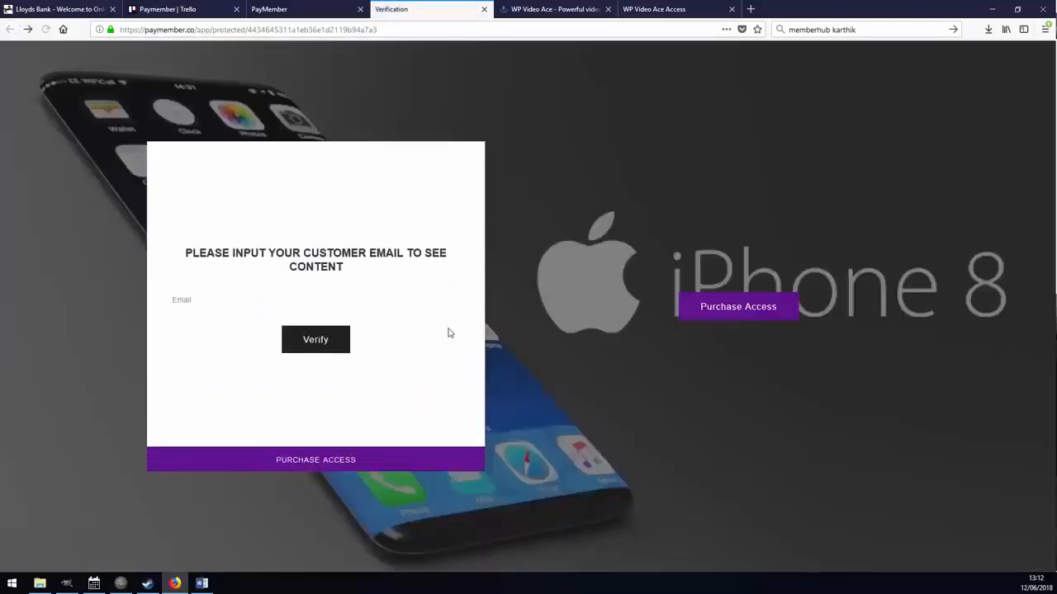
- Follow the verification page's Purchase Access link, pause the sales video and look through the sales page
{"action": "left_click", "coordinate": [714, 308]}
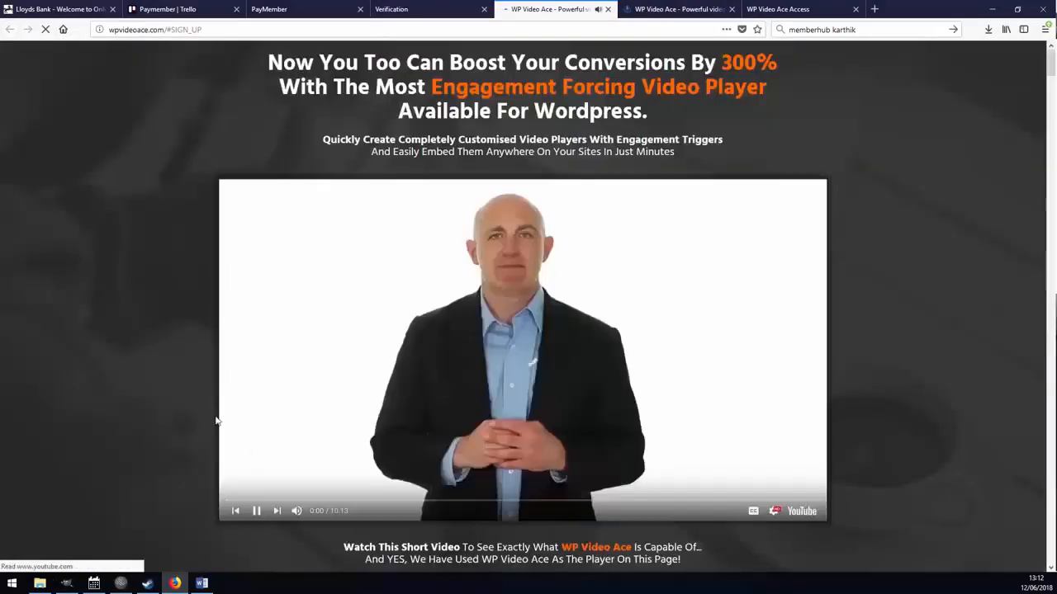
{"action": "left_click", "coordinate": [258, 510]}
{"action": "scroll", "coordinate": [198, 313], "scroll_direction": "down", "scroll_amount": 6}
{"action": "scroll", "coordinate": [272, 363], "scroll_direction": "down", "scroll_amount": 2}
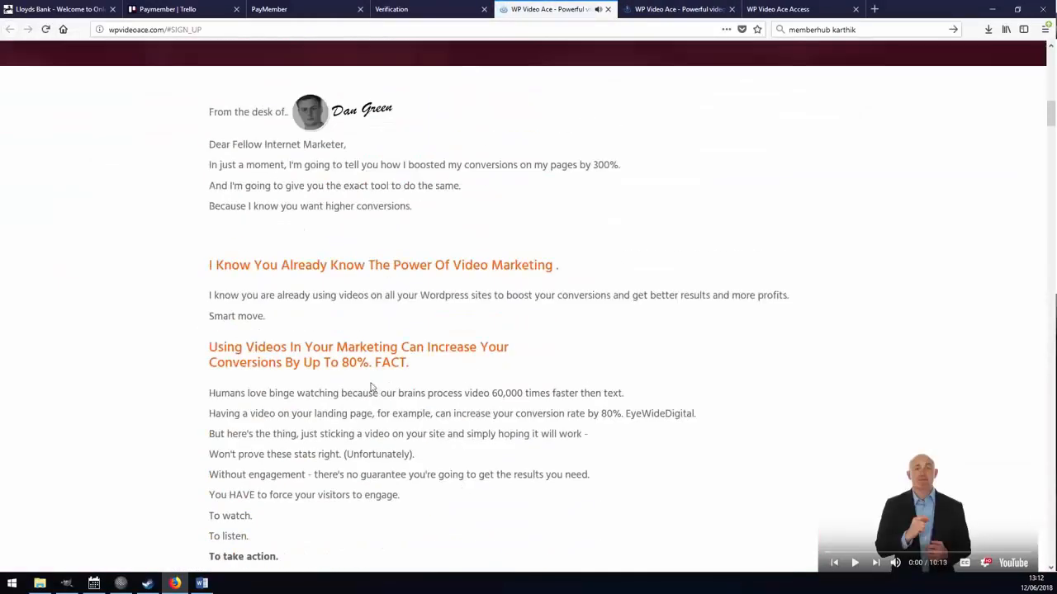
- Go to the Buy Now offer on the WP Video Ace sales page and open its JVZoo checkout
{"action": "scroll", "coordinate": [420, 377], "scroll_direction": "up", "scroll_amount": 3}
{"action": "left_click", "coordinate": [489, 263]}
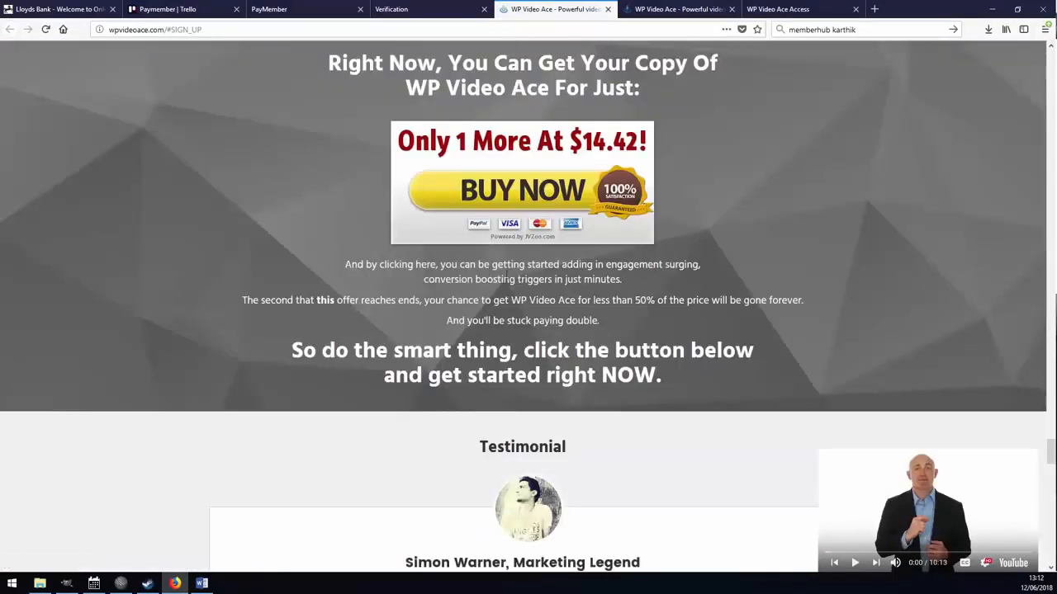
{"action": "left_click", "coordinate": [505, 180]}
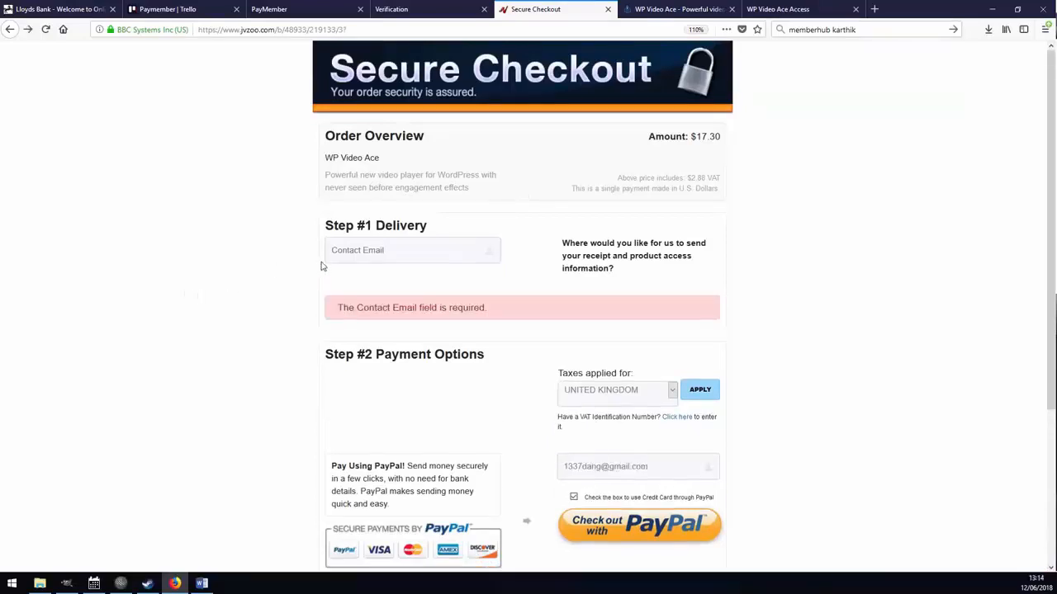
- Fill in the buyer's contact e-mail for delivery on the WP Video Ace order and check out with PayPal
{"action": "left_click", "coordinate": [382, 249]}
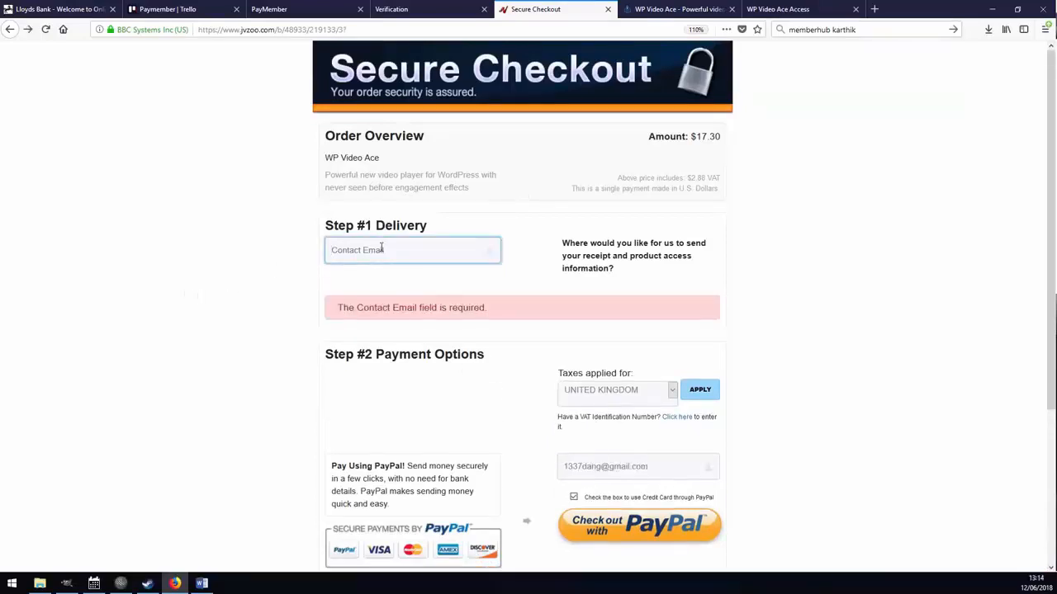
{"action": "type", "text": "1337da"}
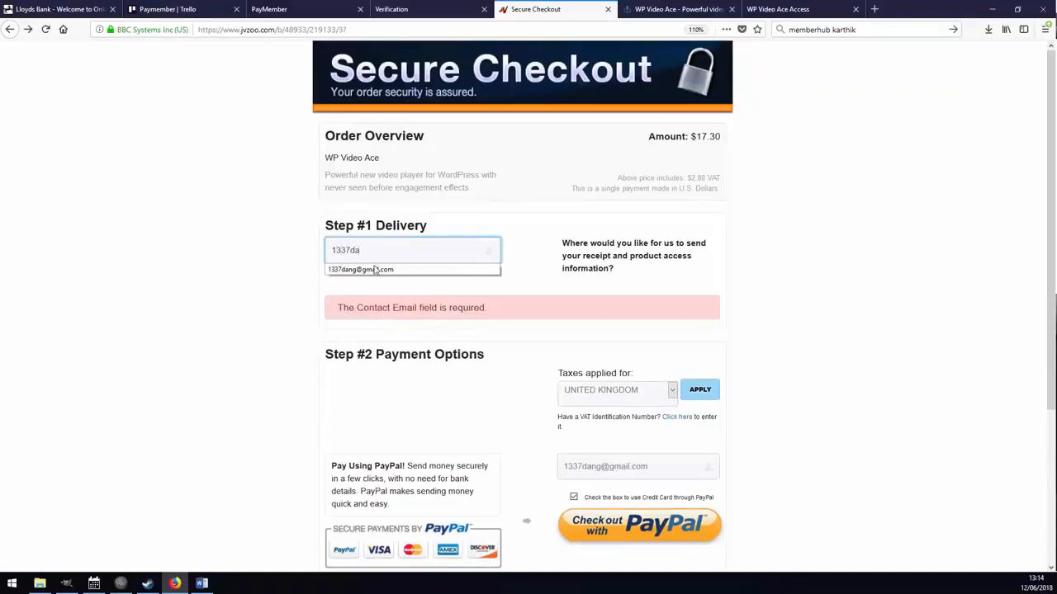
{"action": "left_click", "coordinate": [377, 270]}
{"action": "left_click_drag", "start_coordinate": [415, 252], "coordinate": [188, 248]}
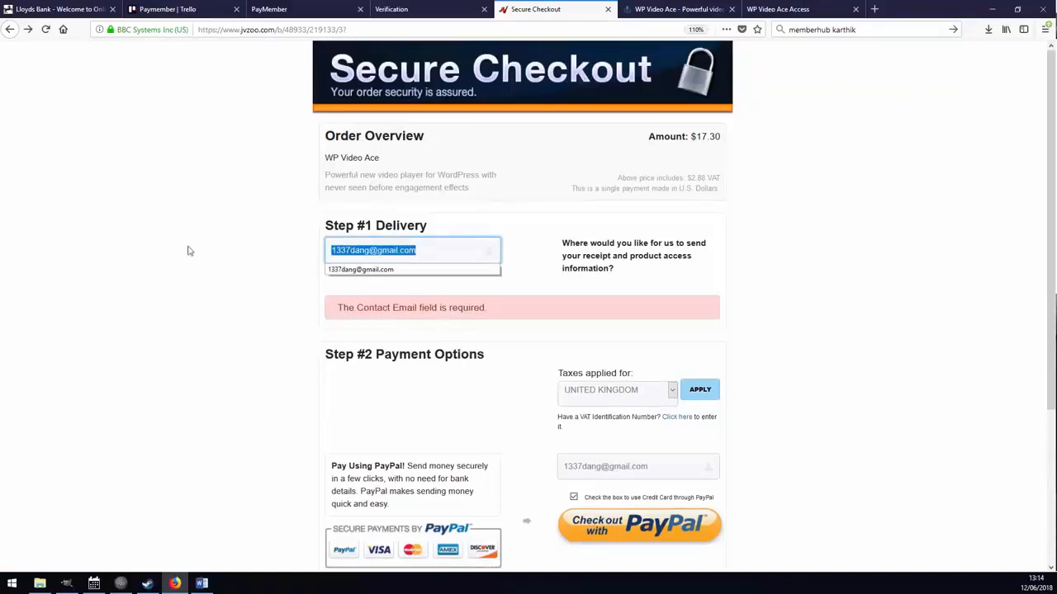
{"action": "left_click", "coordinate": [213, 309]}
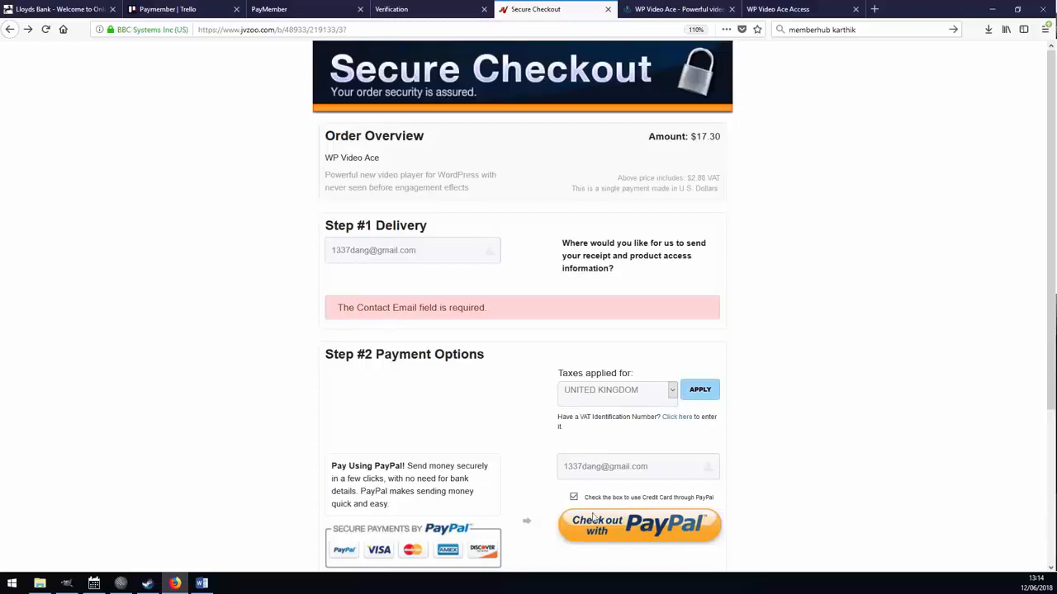
{"action": "left_click", "coordinate": [627, 528]}
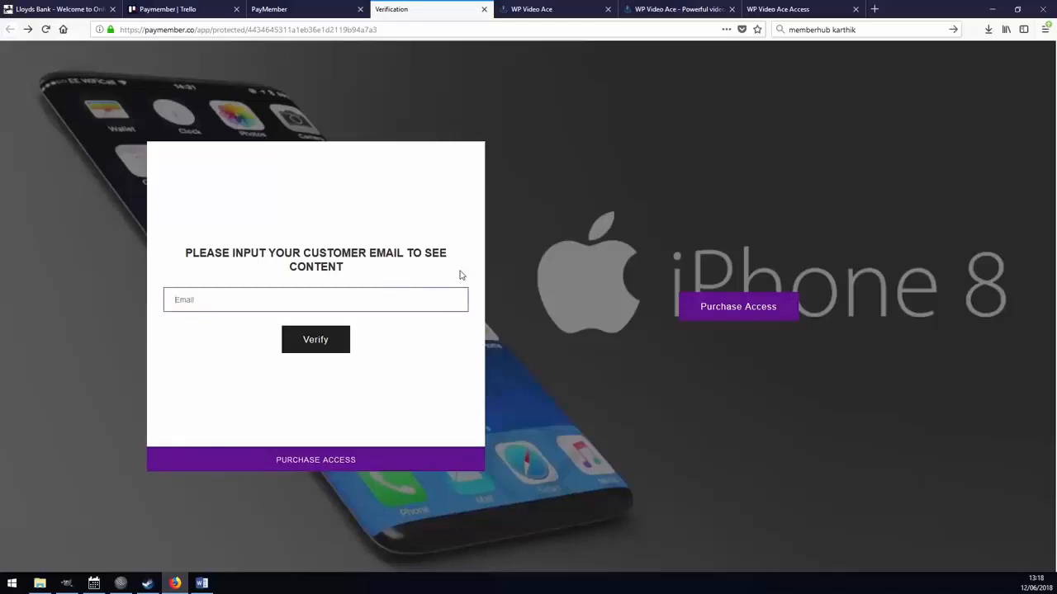
- Enter the buyer's e-mail on the verification page to access the protected members area
{"action": "type", "text": "1337d"}
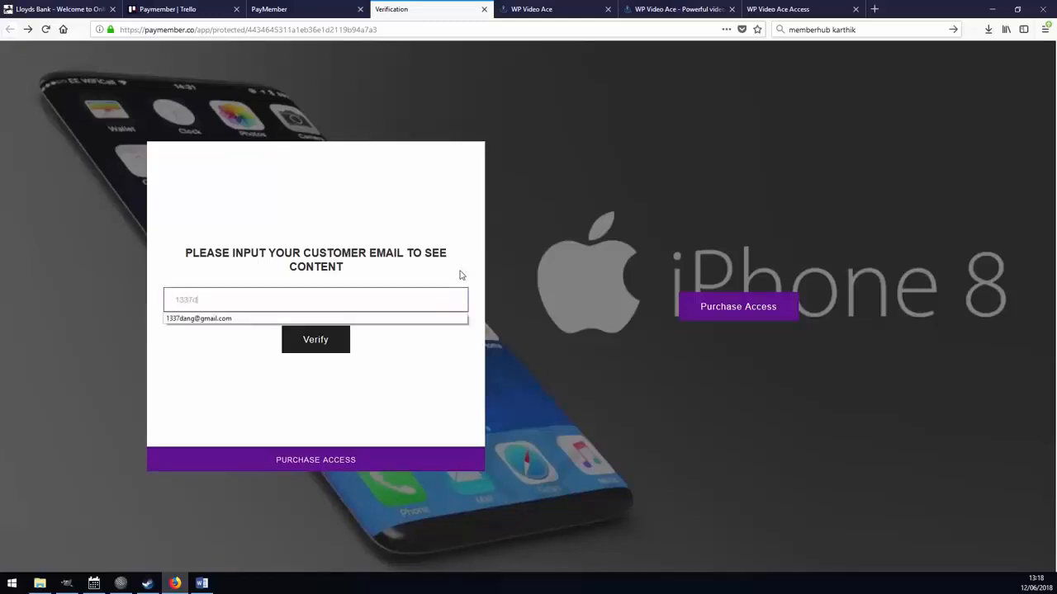
{"action": "left_click", "coordinate": [242, 318]}
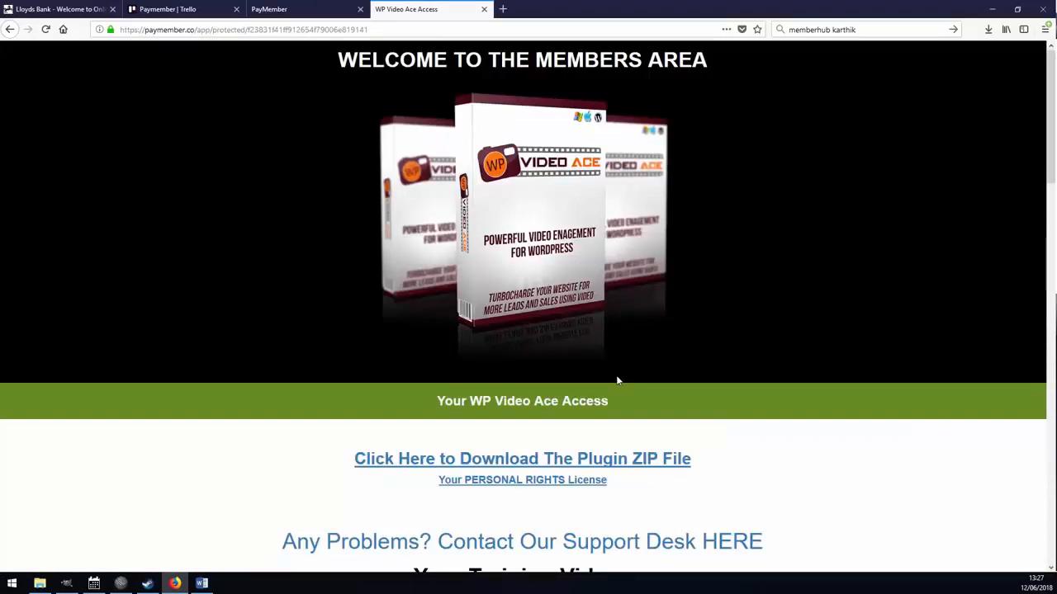
- Examine the PayMember transactions, checking the product names and the buyer details of the new WP Video Ace sale
{"action": "left_click", "coordinate": [297, 11]}
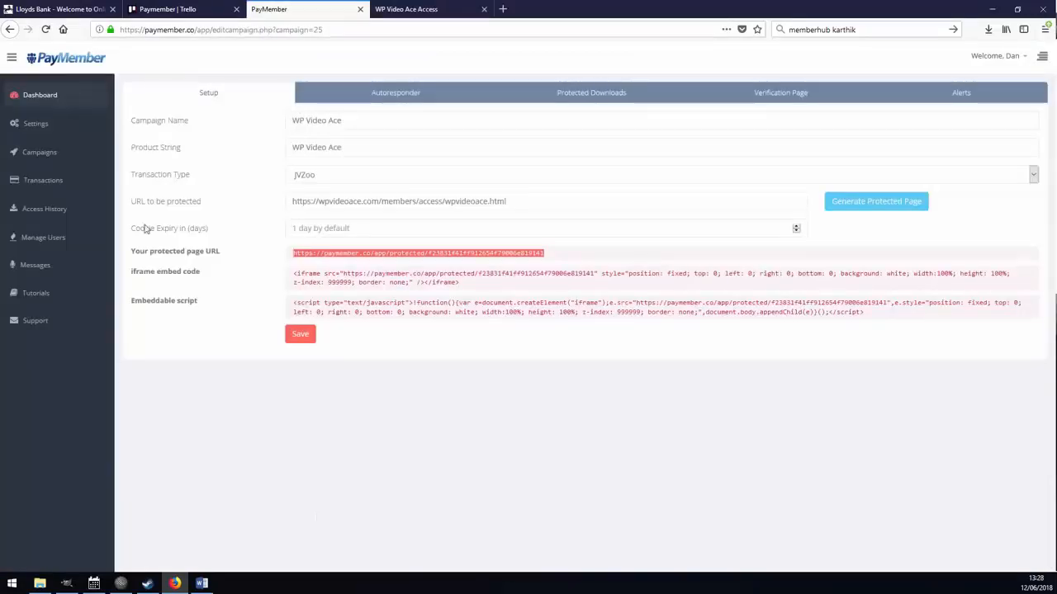
{"action": "left_click", "coordinate": [70, 185]}
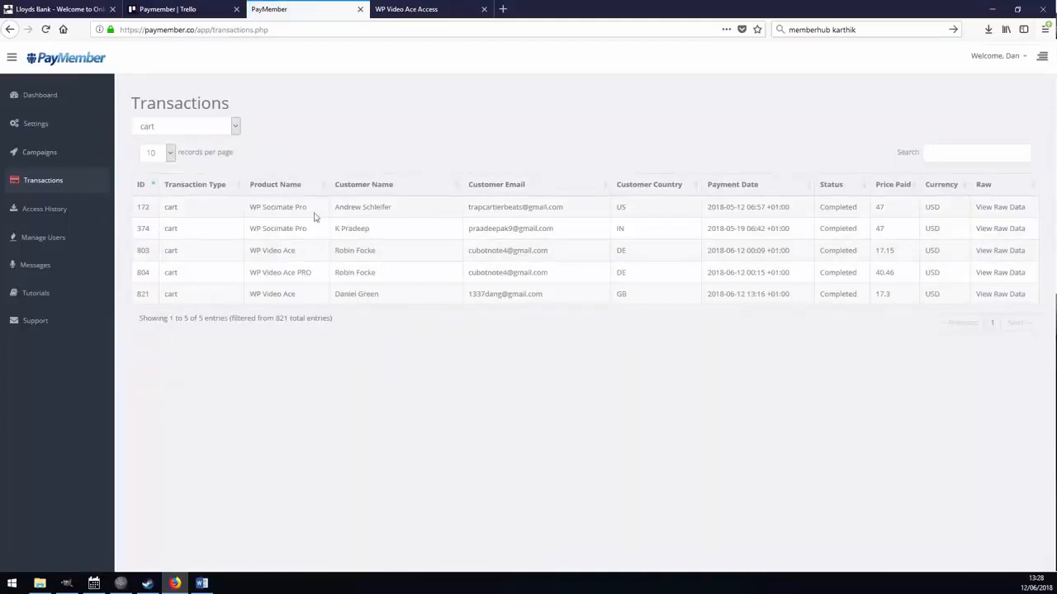
{"action": "left_click_drag", "start_coordinate": [311, 208], "coordinate": [249, 207]}
{"action": "triple_click", "coordinate": [290, 228]}
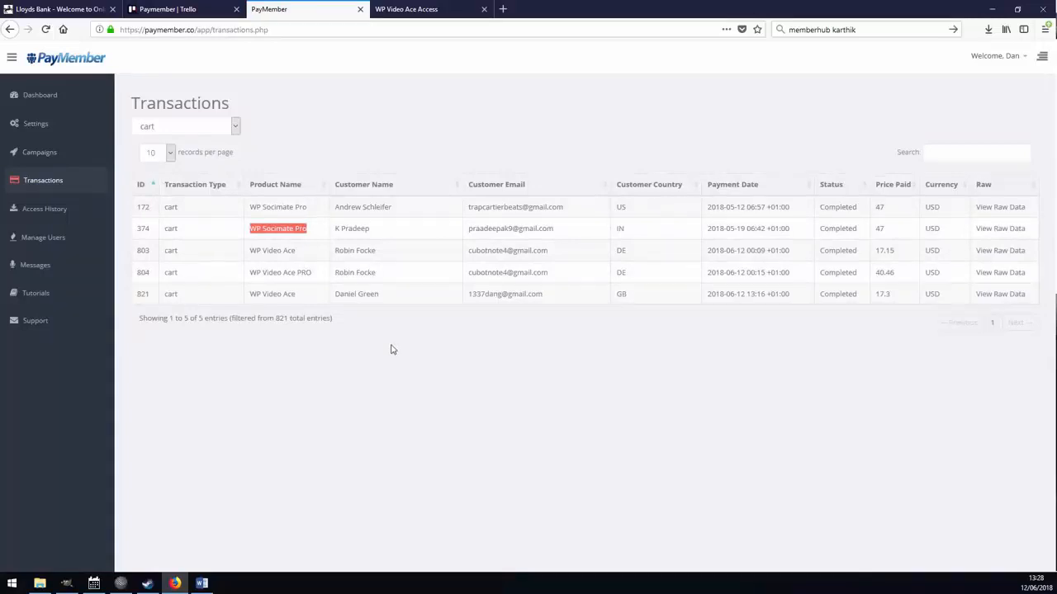
{"action": "left_click_drag", "start_coordinate": [315, 208], "coordinate": [249, 206]}
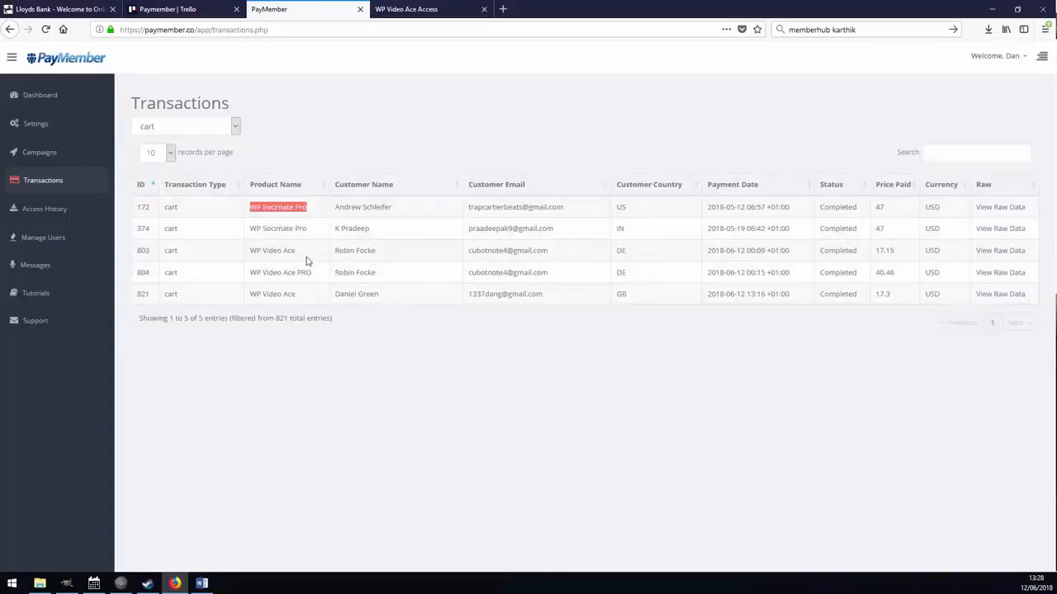
{"action": "left_click", "coordinate": [308, 254]}
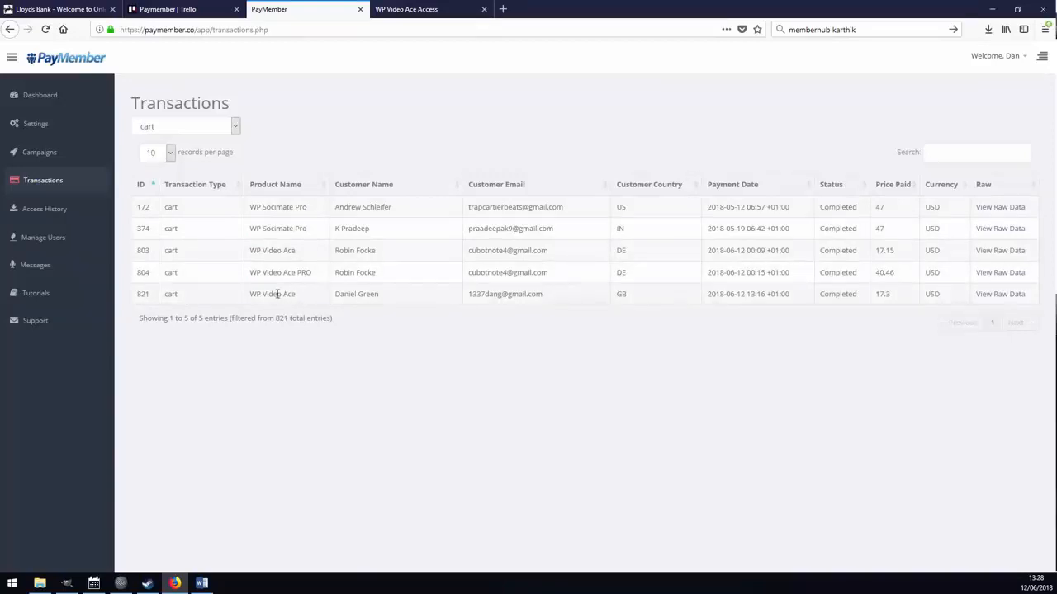
{"action": "left_click_drag", "start_coordinate": [302, 295], "coordinate": [249, 302]}
{"action": "left_click_drag", "start_coordinate": [390, 295], "coordinate": [334, 295]}
{"action": "left_click_drag", "start_coordinate": [560, 299], "coordinate": [467, 295]}
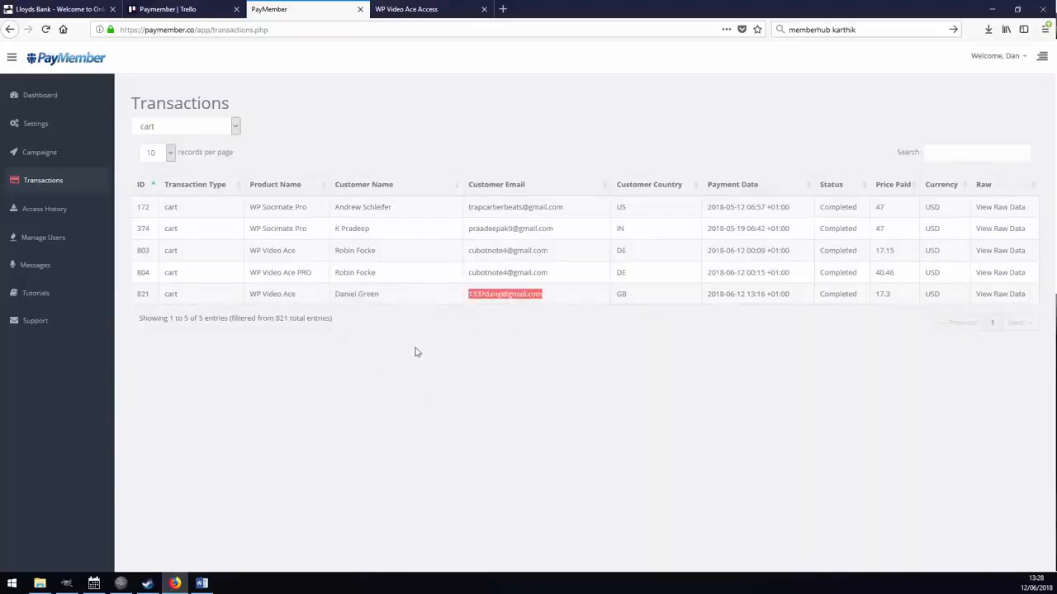
{"action": "left_click_drag", "start_coordinate": [224, 289], "coordinate": [889, 298]}
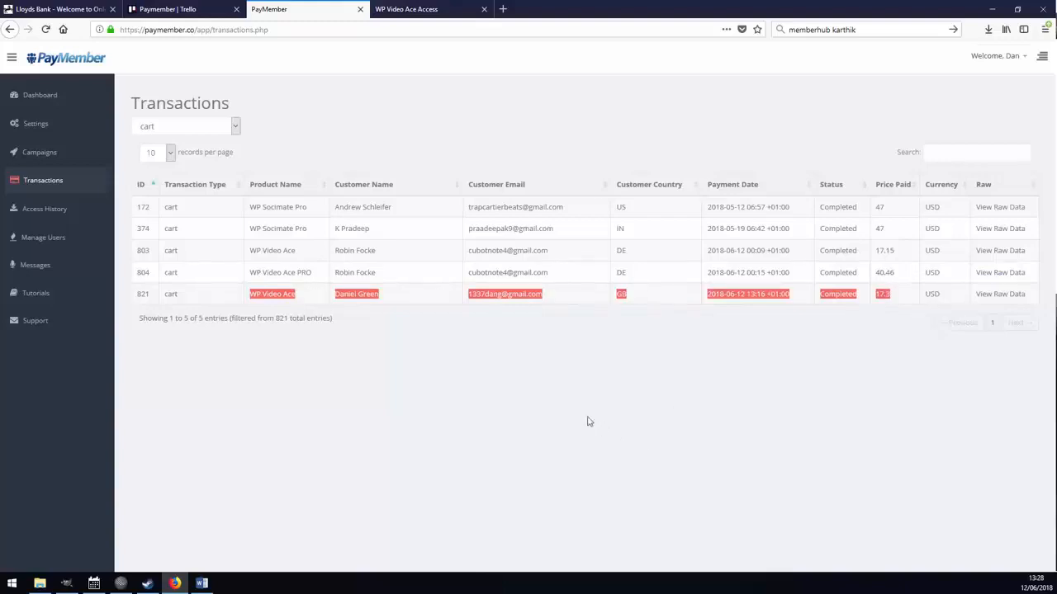
- Compare the new sale's product name with the WP Video Ace campaign's product string, and return to the transactions
{"action": "left_click", "coordinate": [282, 295]}
{"action": "triple_click", "coordinate": [282, 295]}
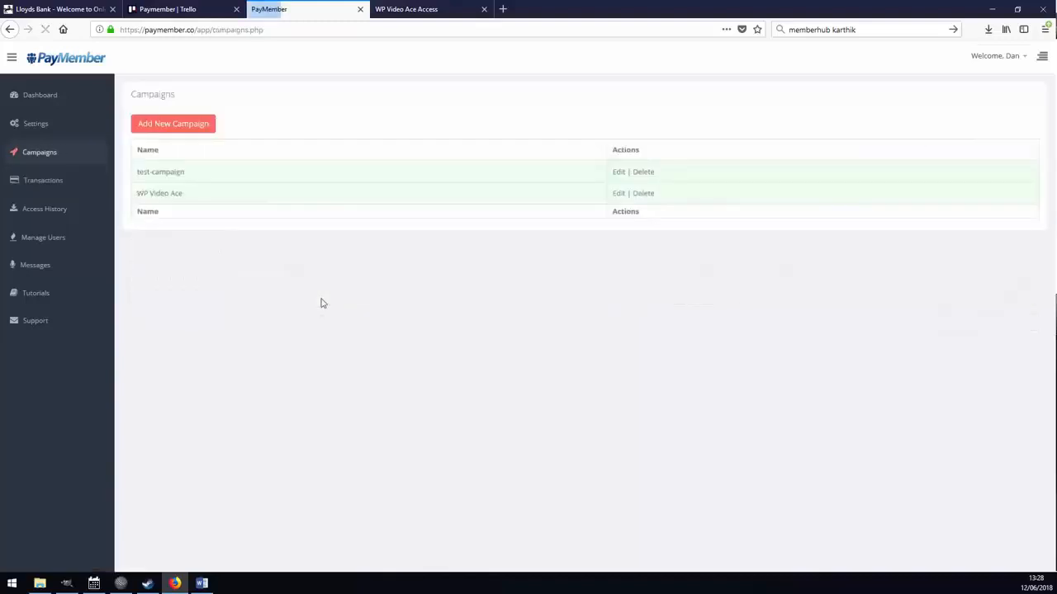
{"action": "left_click", "coordinate": [619, 194]}
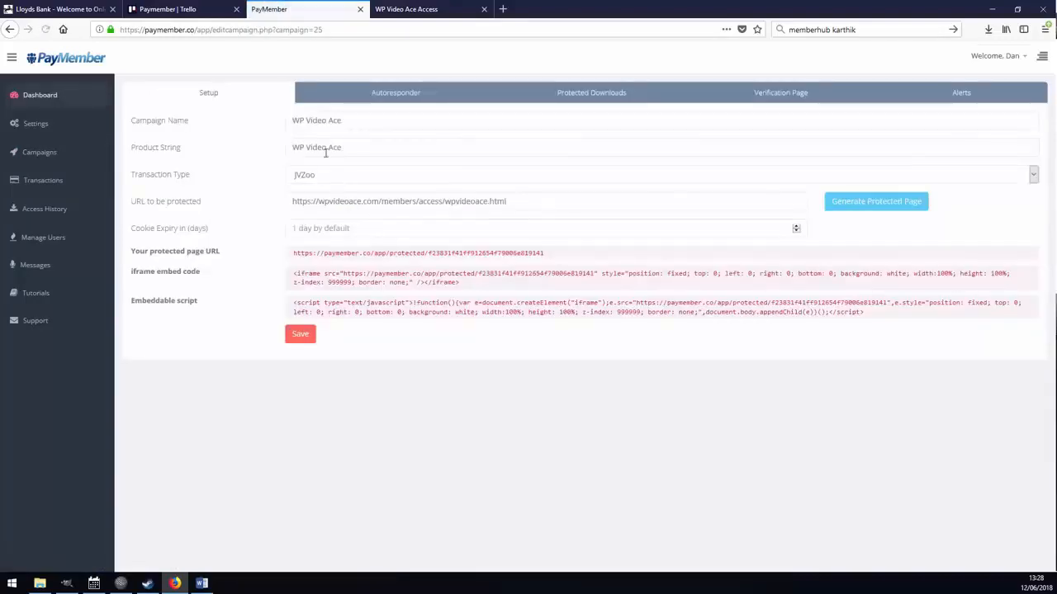
{"action": "left_click", "coordinate": [244, 147]}
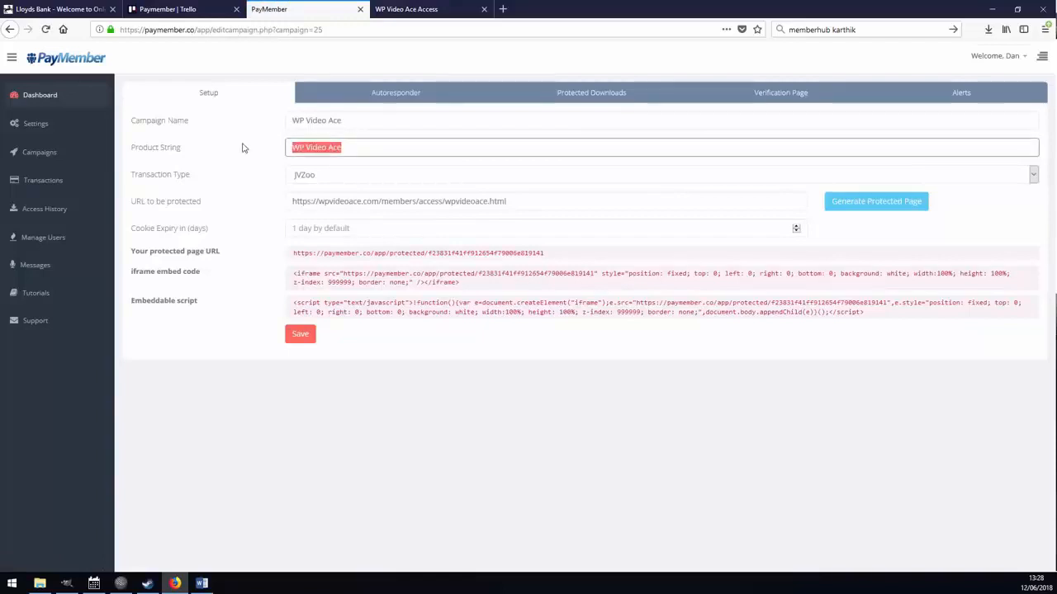
{"action": "left_click", "coordinate": [42, 180]}
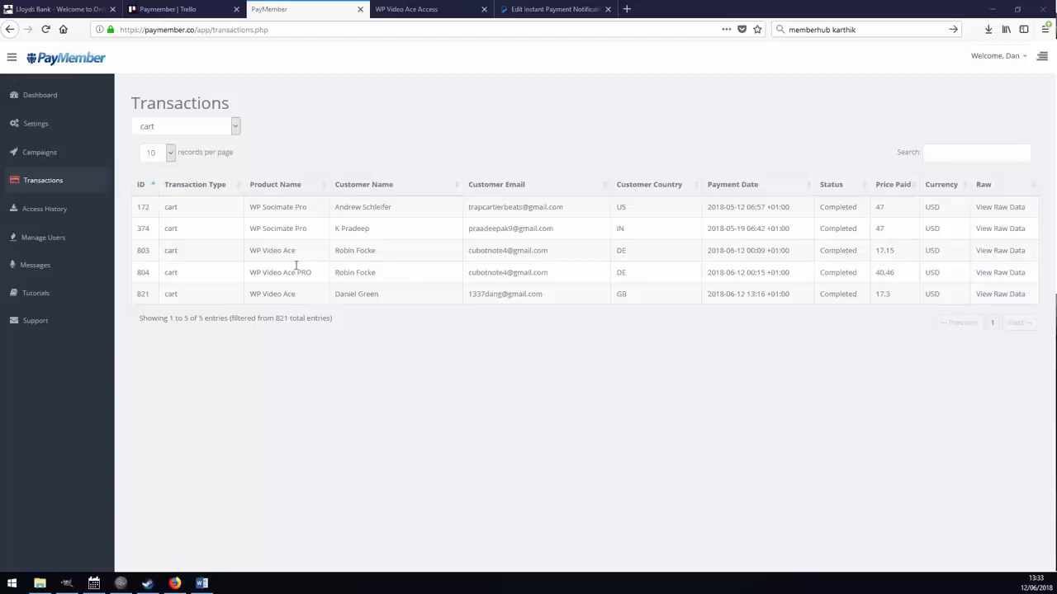
- Copy the PayPal Instant Payment Notification listener URL from the PayMember settings
{"action": "left_click", "coordinate": [33, 123]}
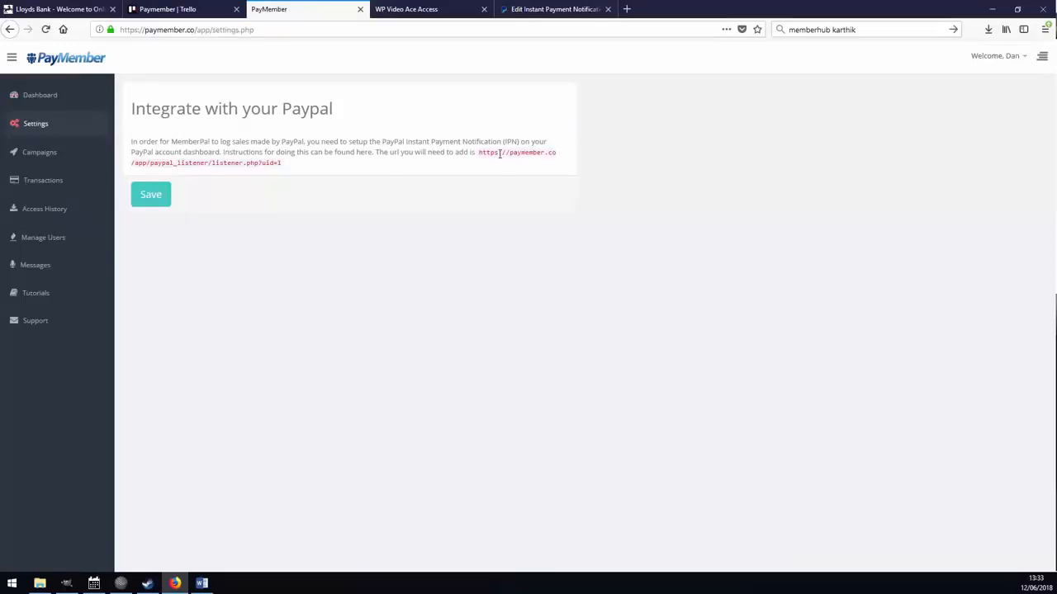
{"action": "left_click_drag", "start_coordinate": [479, 151], "coordinate": [281, 163]}
{"action": "left_click", "coordinate": [241, 161]}
{"action": "left_click_drag", "start_coordinate": [434, 161], "coordinate": [482, 154]}
{"action": "right_click", "coordinate": [481, 153]}
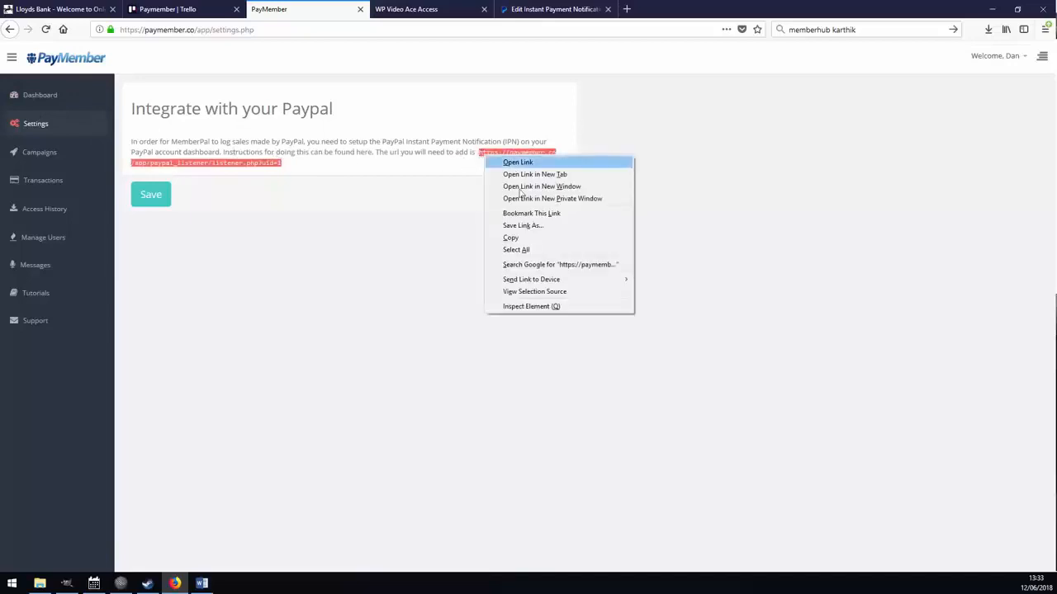
{"action": "left_click", "coordinate": [538, 239]}
- Switch to PayPal's IPN settings, set the notification URL to the copied listener URL, enable receiving IPN messages and save
{"action": "left_click", "coordinate": [555, 8]}
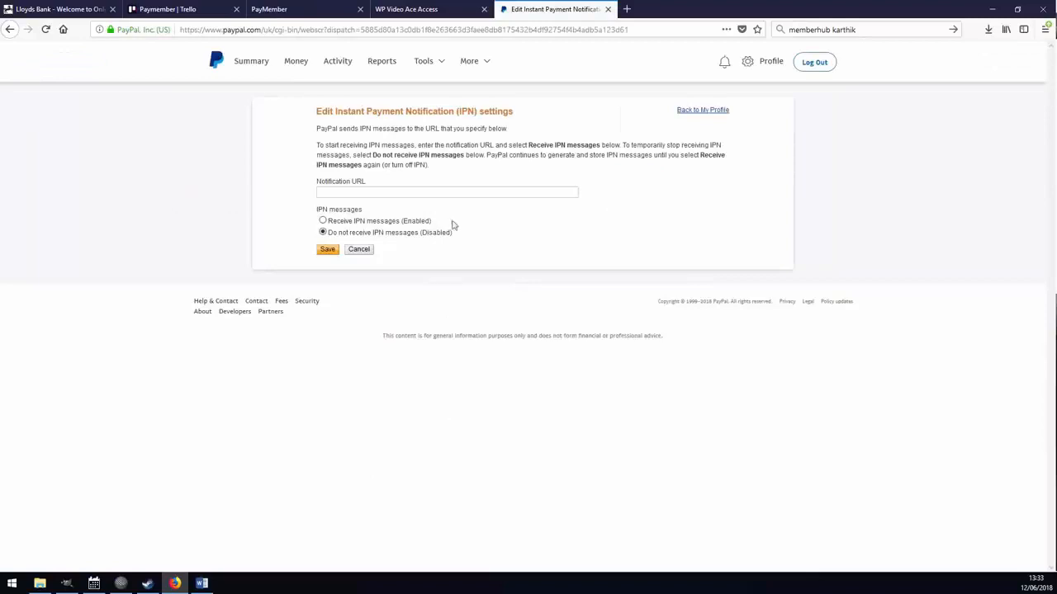
{"action": "right_click", "coordinate": [380, 196]}
{"action": "left_click", "coordinate": [424, 241]}
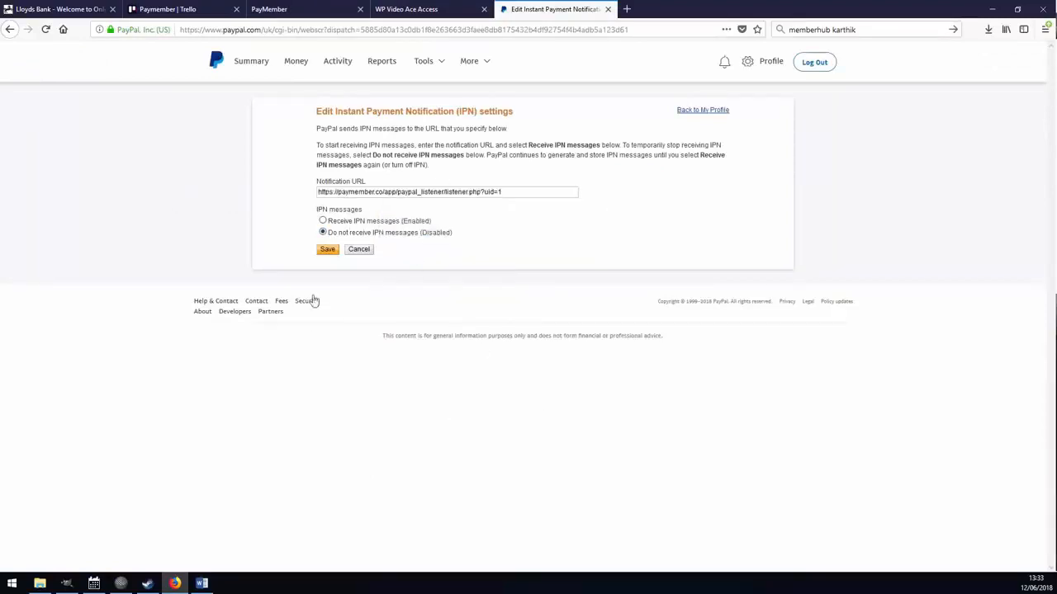
{"action": "left_click", "coordinate": [323, 220]}
{"action": "left_click", "coordinate": [328, 250]}
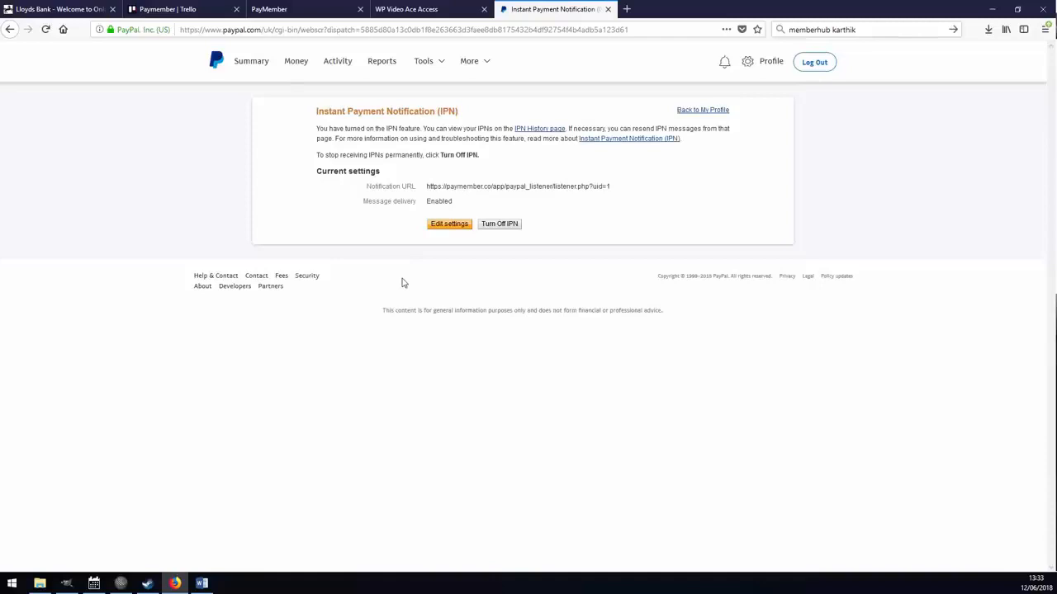
- Return to PayMember and view the WP Video Ace campaign's autoresponder and protected downloads settings
{"action": "left_click", "coordinate": [288, 9]}
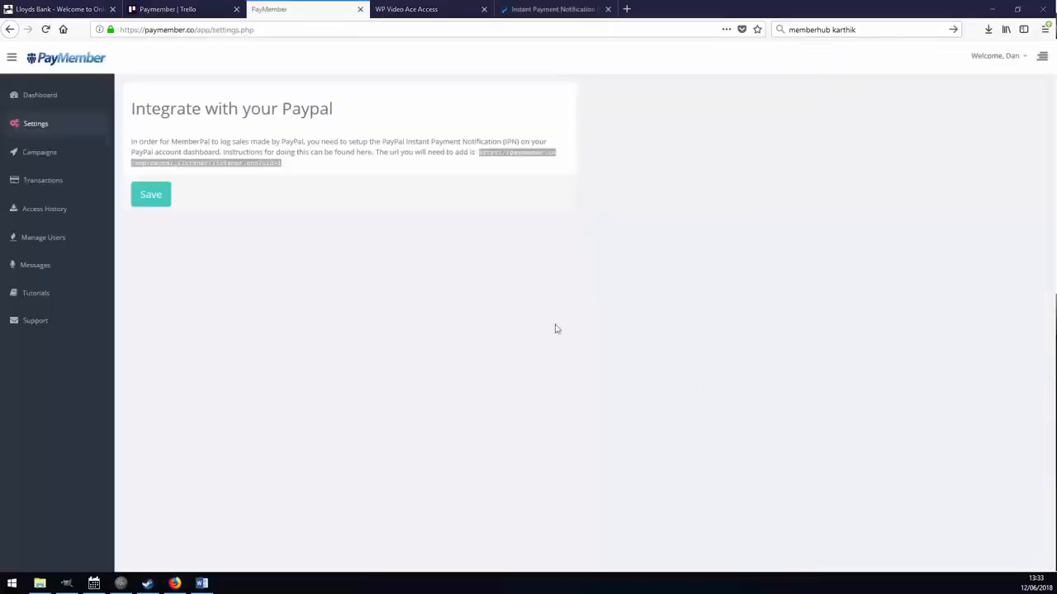
{"action": "left_click", "coordinate": [64, 152]}
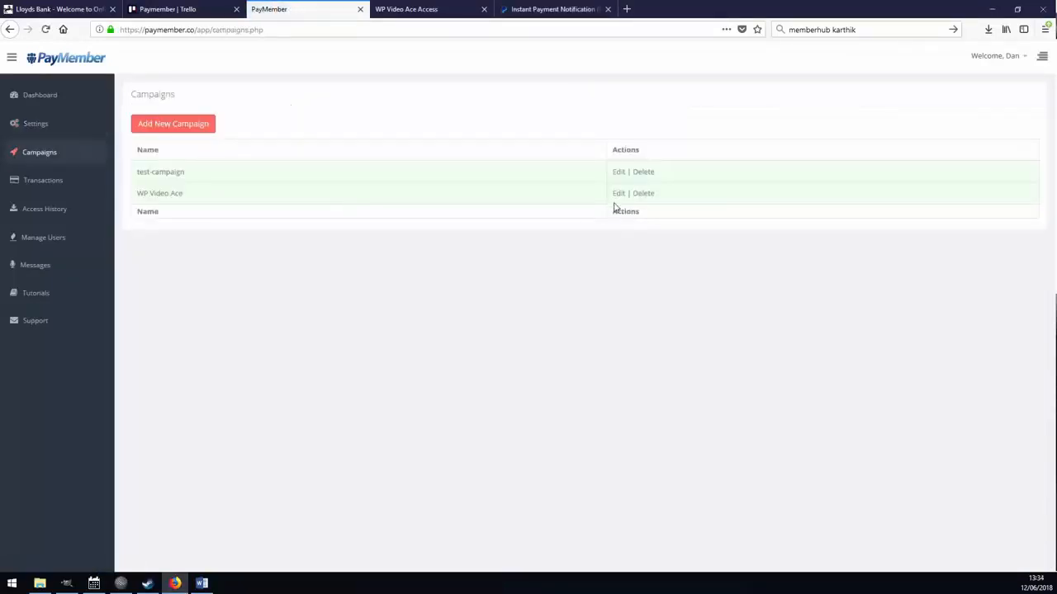
{"action": "left_click", "coordinate": [618, 193]}
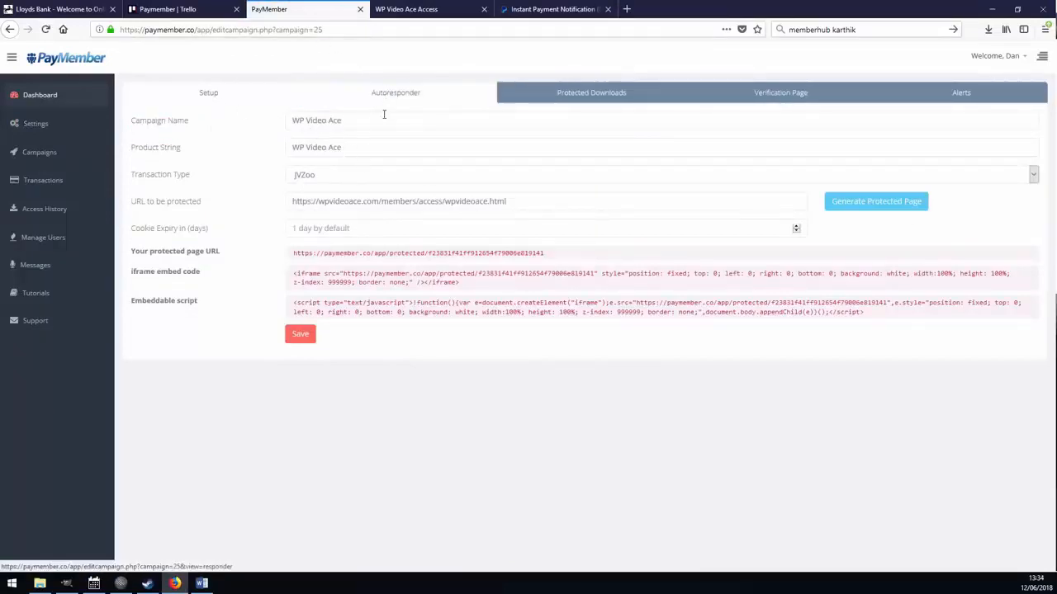
{"action": "left_click", "coordinate": [400, 93]}
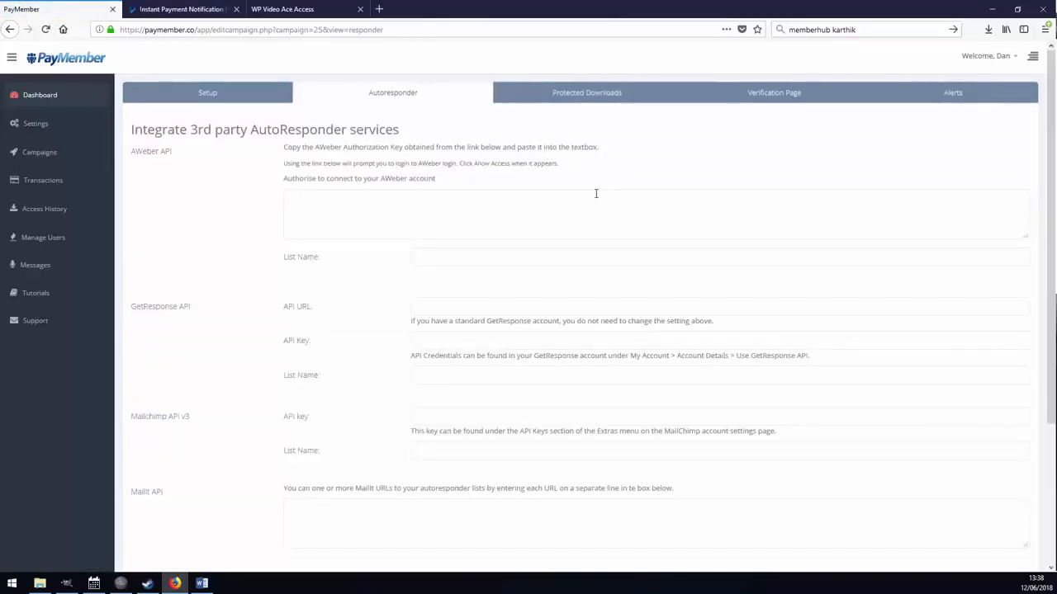
{"action": "left_click", "coordinate": [582, 99]}
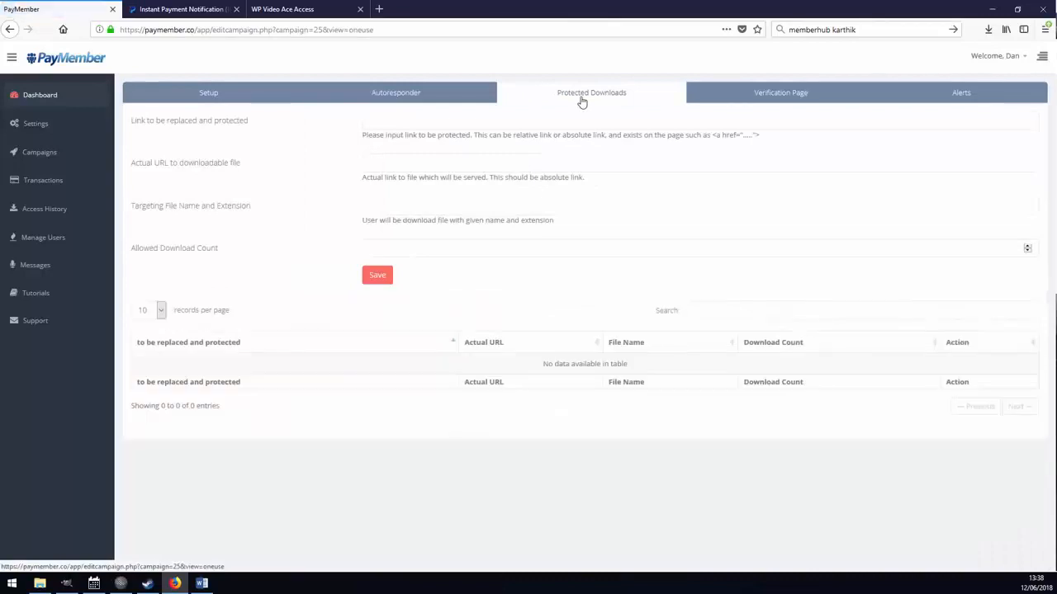
- Copy the plugin ZIP download link from the WP Video Ace members page and open it directly in a new browser tab
{"action": "left_click", "coordinate": [282, 9]}
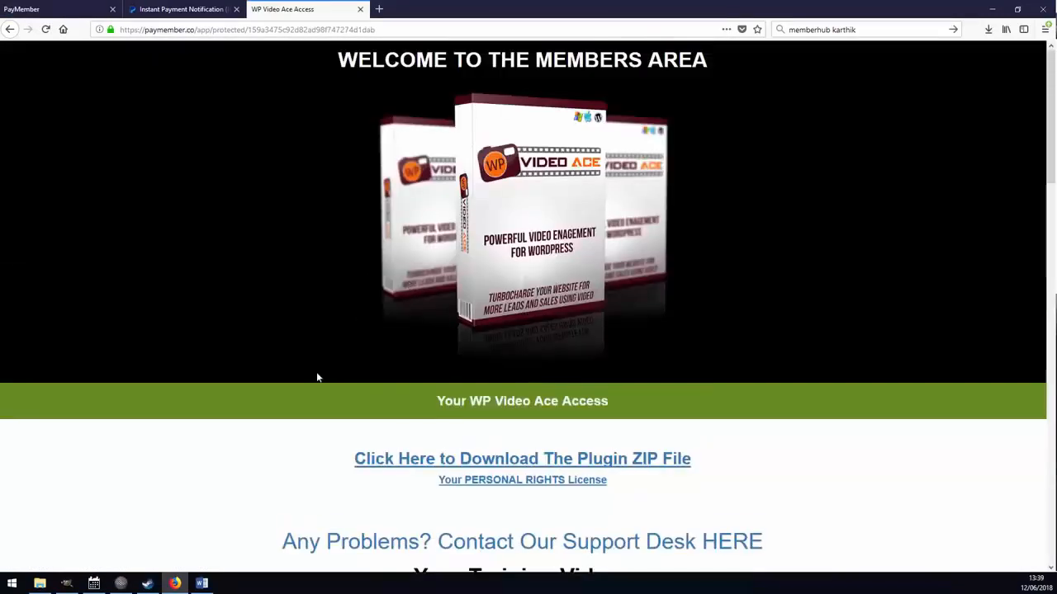
{"action": "left_click", "coordinate": [399, 469]}
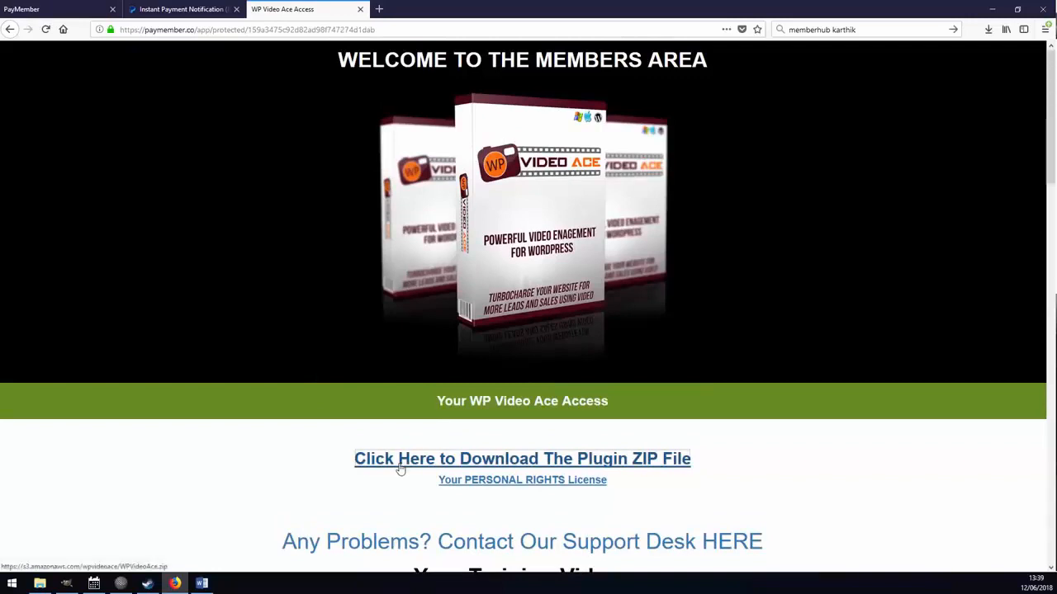
{"action": "right_click", "coordinate": [399, 469]}
{"action": "left_click", "coordinate": [472, 412]}
{"action": "key", "text": "ctrl+t"}
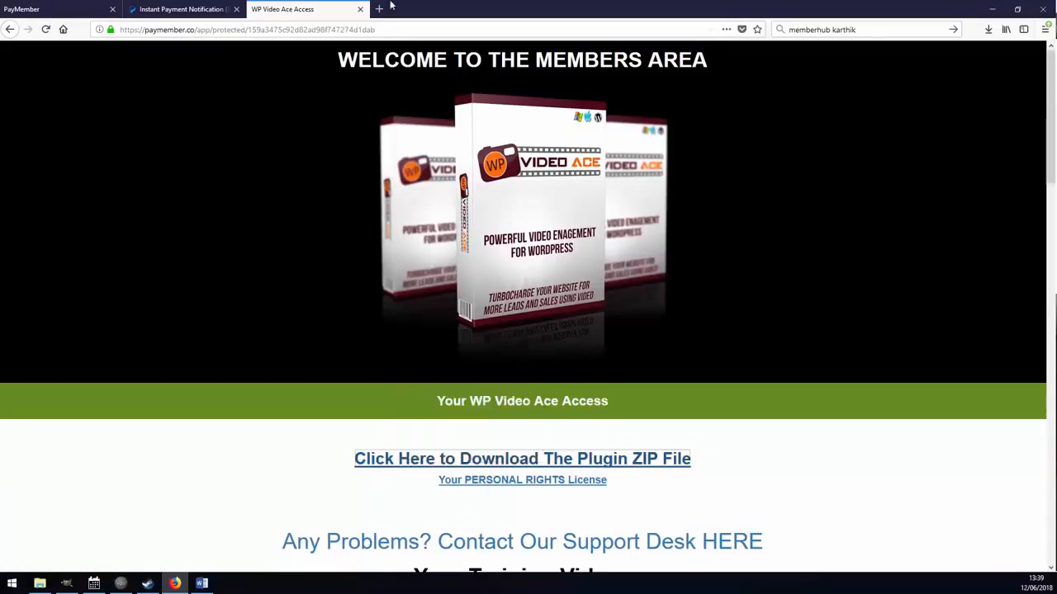
{"action": "key", "text": "ctrl+v"}
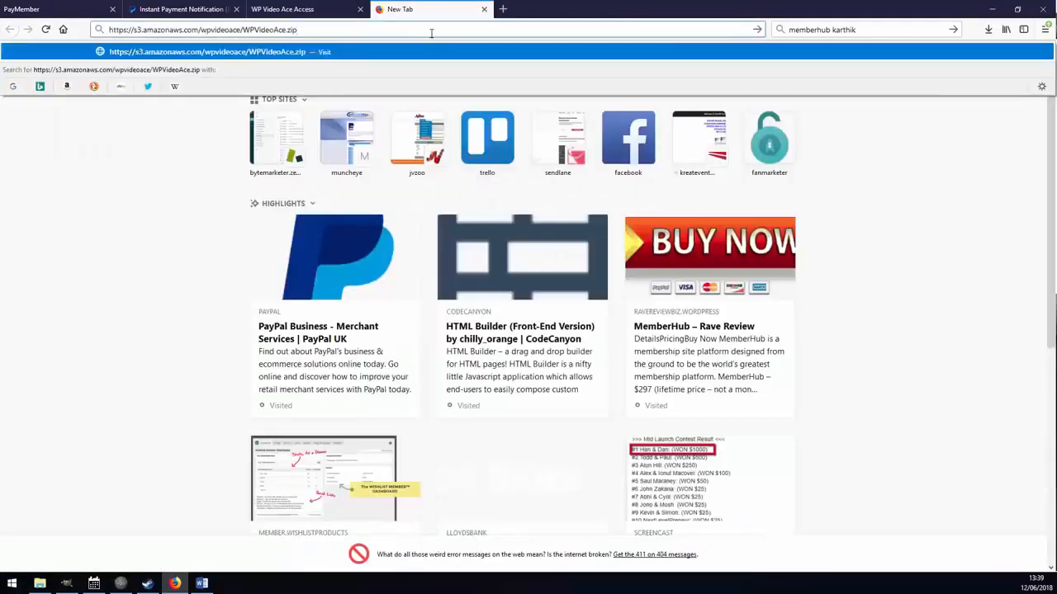
{"action": "key", "text": "Return"}
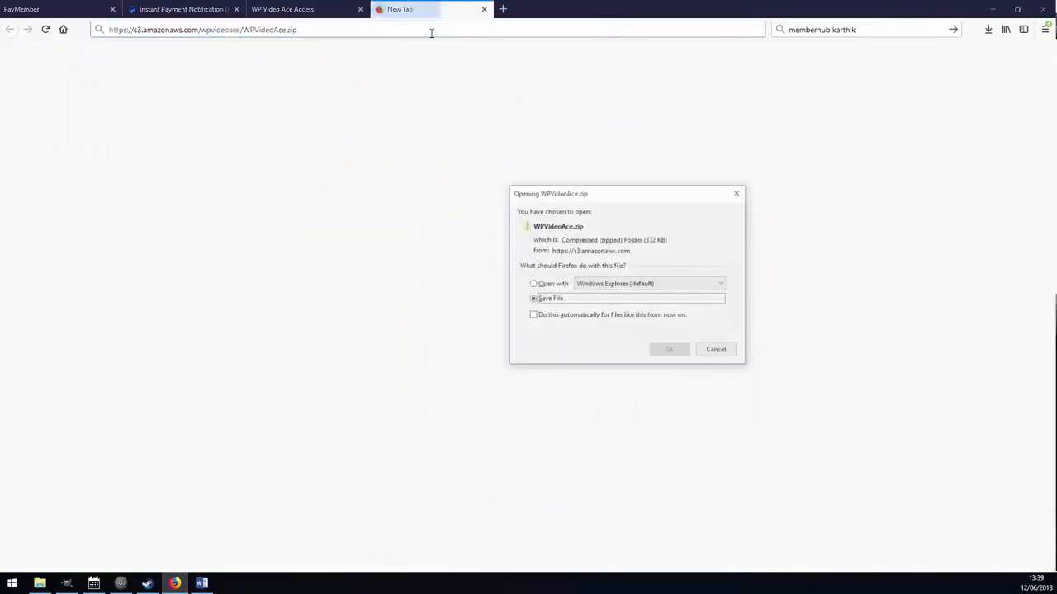
- Dismiss the WPVideoAce.zip download prompt and review the plugin ZIP download link on the members page
{"action": "left_click", "coordinate": [737, 193]}
{"action": "left_click", "coordinate": [328, 30]}
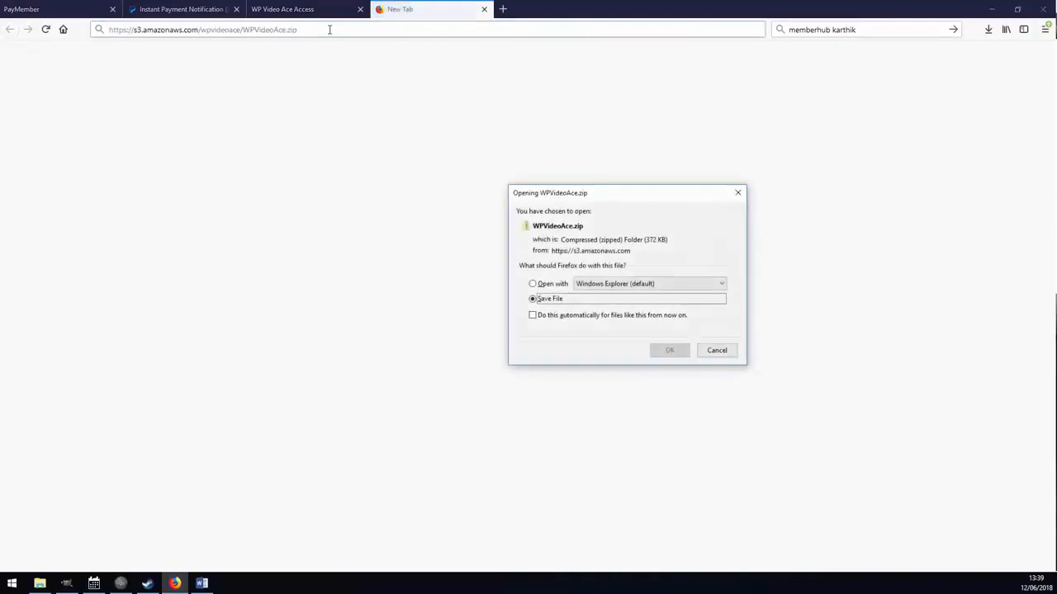
{"action": "left_click", "coordinate": [737, 193]}
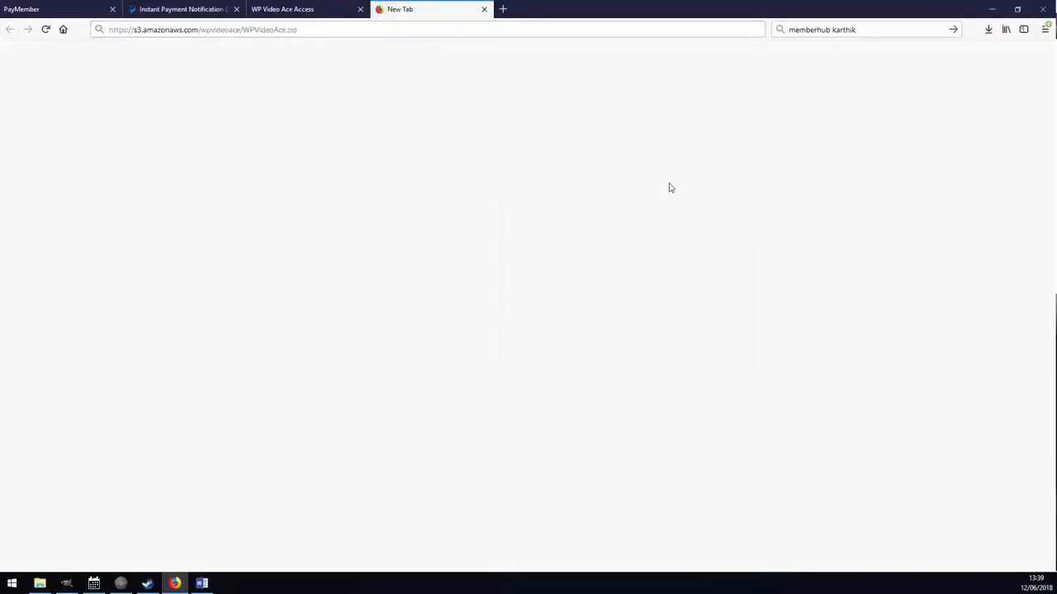
{"action": "left_click", "coordinate": [302, 9]}
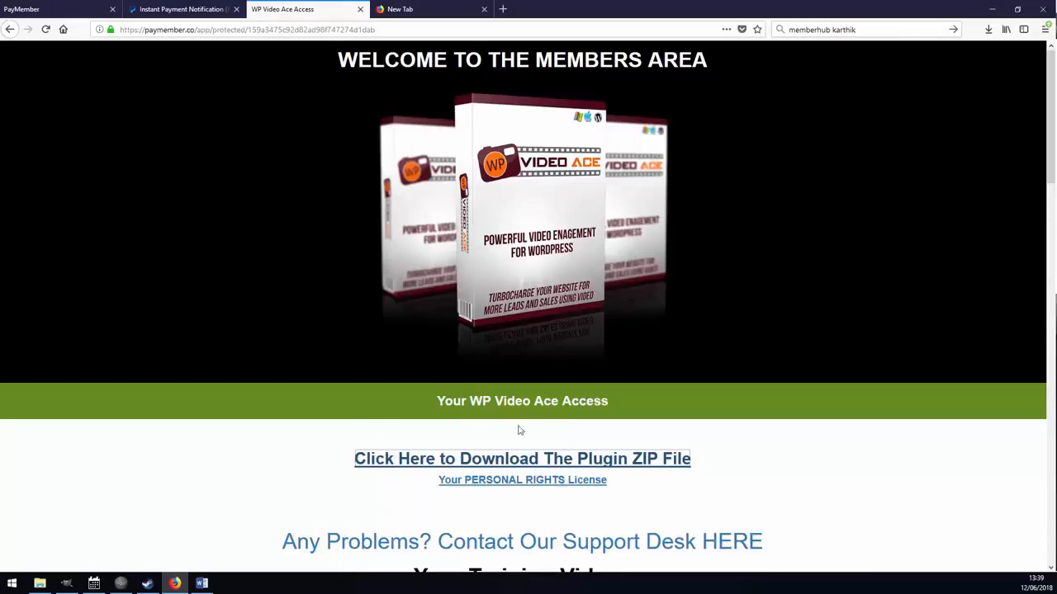
{"action": "left_click", "coordinate": [363, 459]}
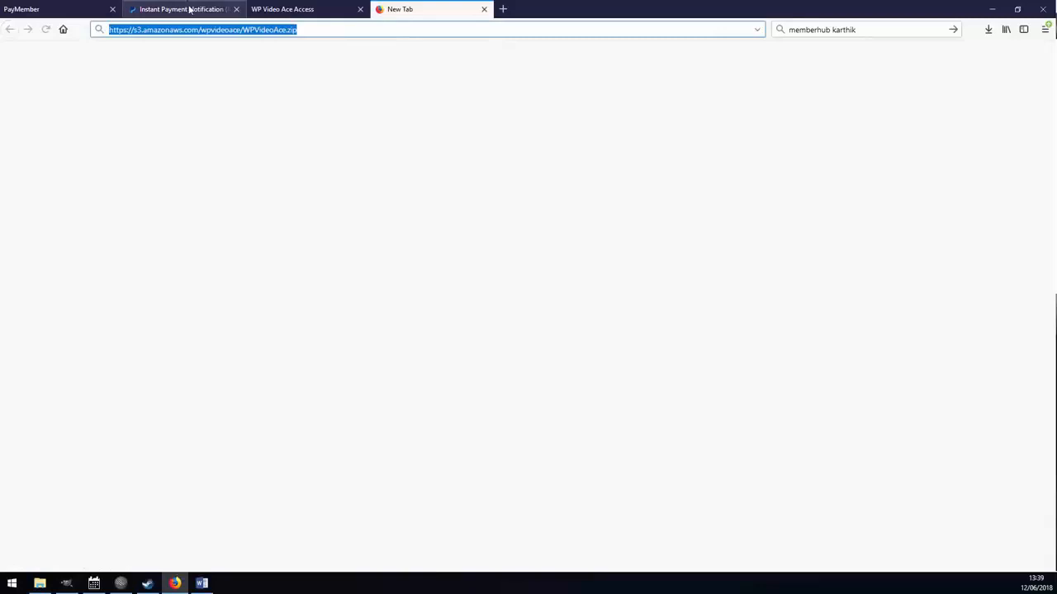
{"action": "left_click", "coordinate": [66, 9]}
{"action": "left_click", "coordinate": [378, 124]}
{"action": "key", "text": "ctrl+v"}
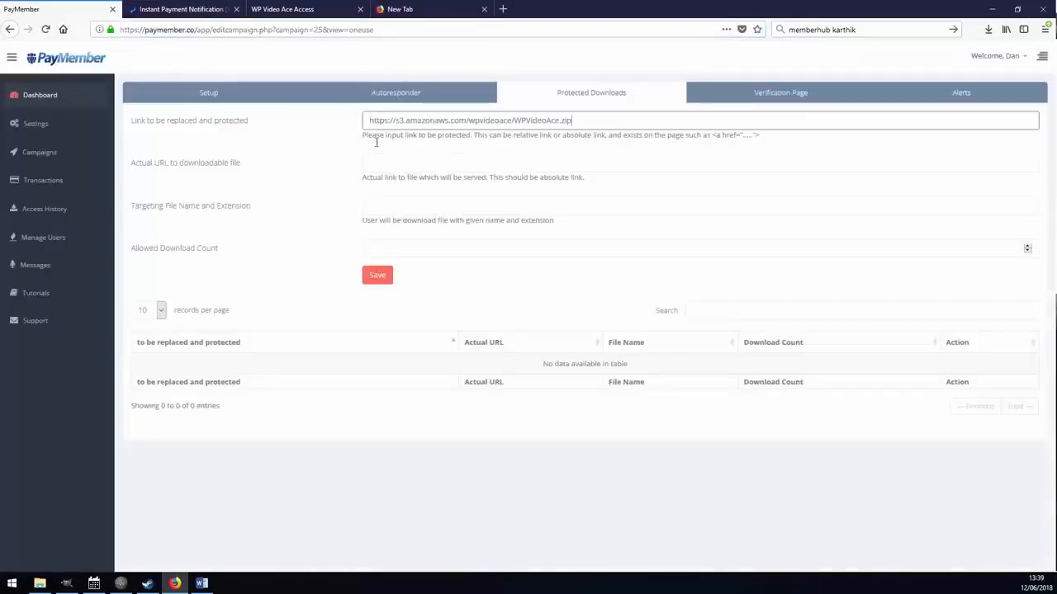
{"action": "left_click", "coordinate": [381, 163]}
{"action": "key", "text": "ctrl+v"}
{"action": "left_click", "coordinate": [321, 213]}
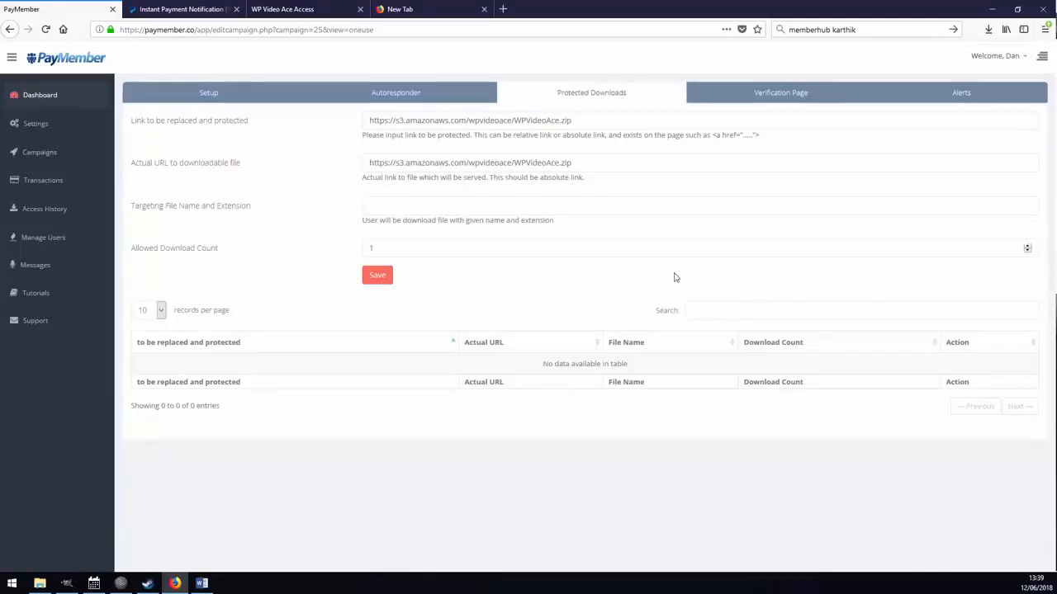
{"action": "left_click", "coordinate": [381, 279]}
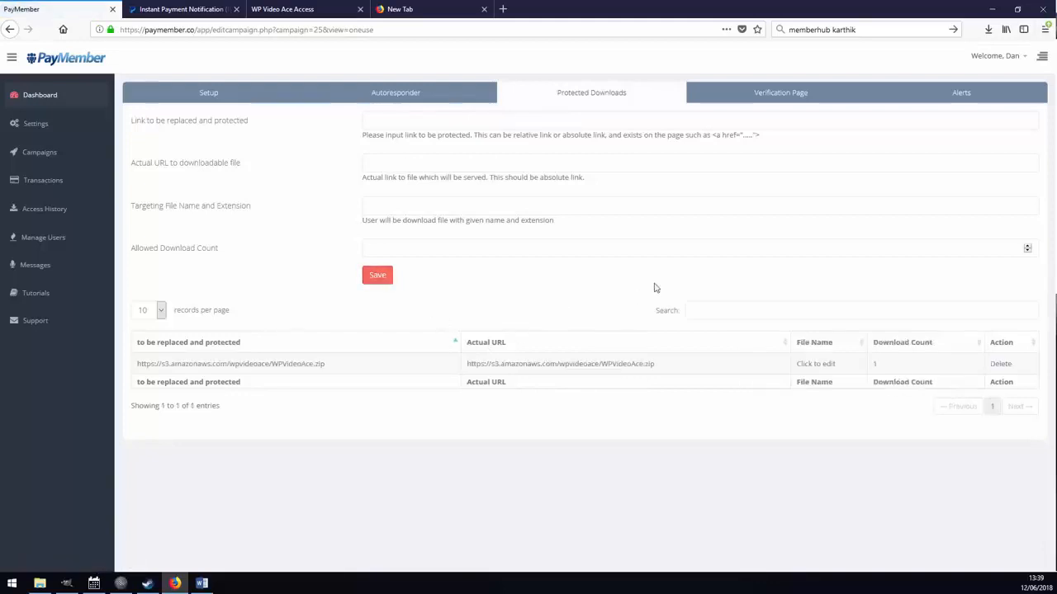
- Save the WP Video Ace campaign setup and regenerate its protected page
{"action": "left_click", "coordinate": [224, 95]}
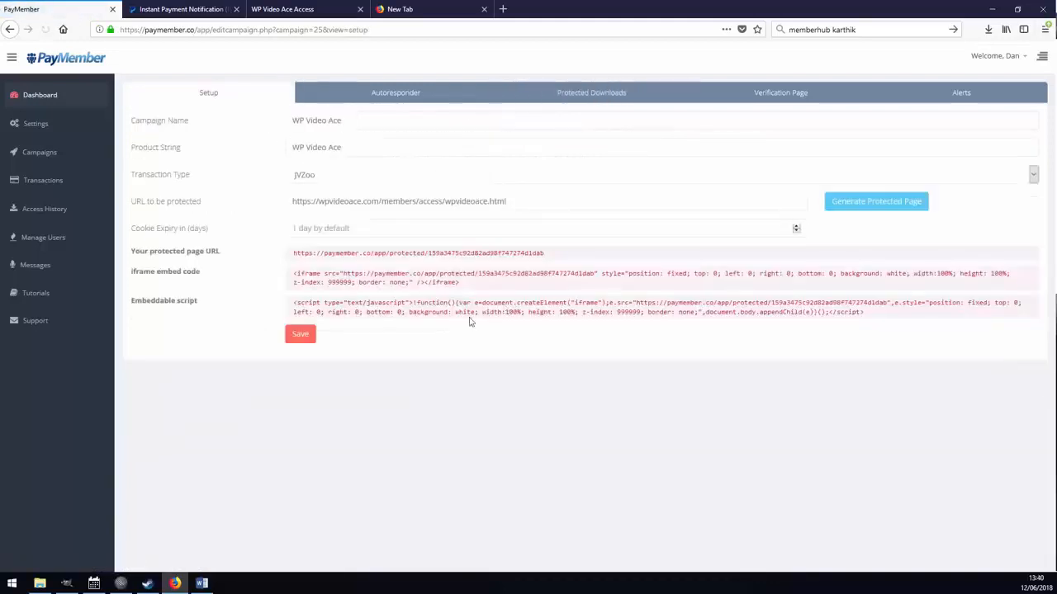
{"action": "left_click", "coordinate": [300, 334]}
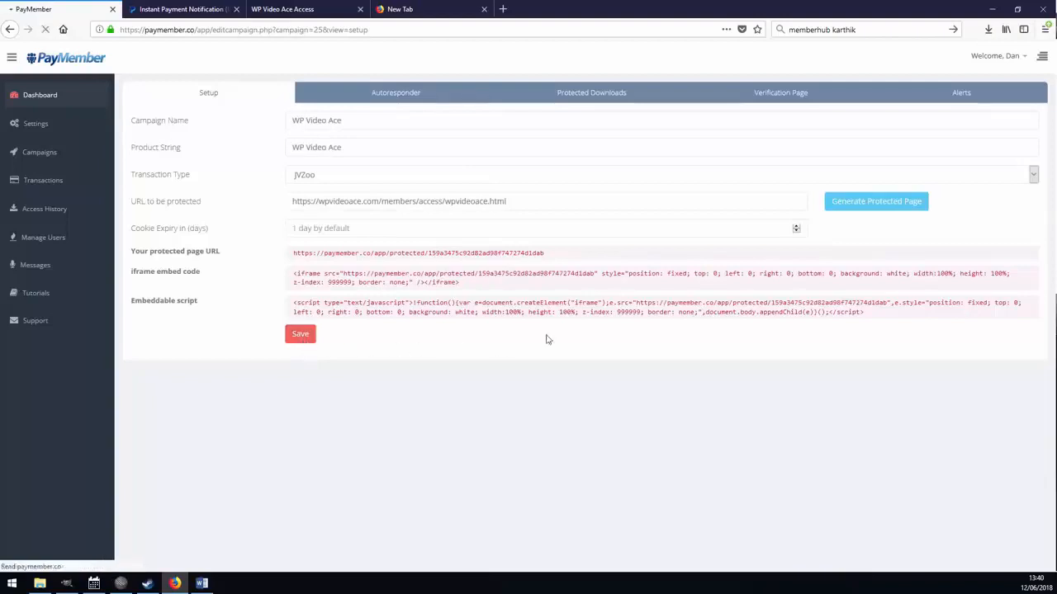
{"action": "left_click", "coordinate": [898, 203]}
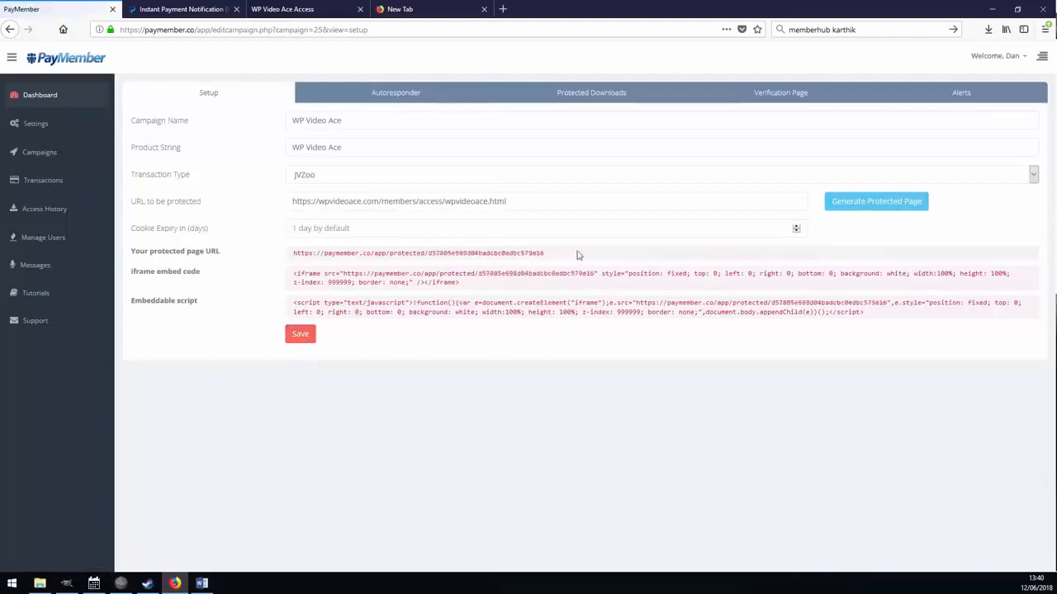
- Copy the campaign's new protected page URL and load it in the WP Video Ace Access tab
{"action": "left_click_drag", "start_coordinate": [568, 261], "coordinate": [284, 260]}
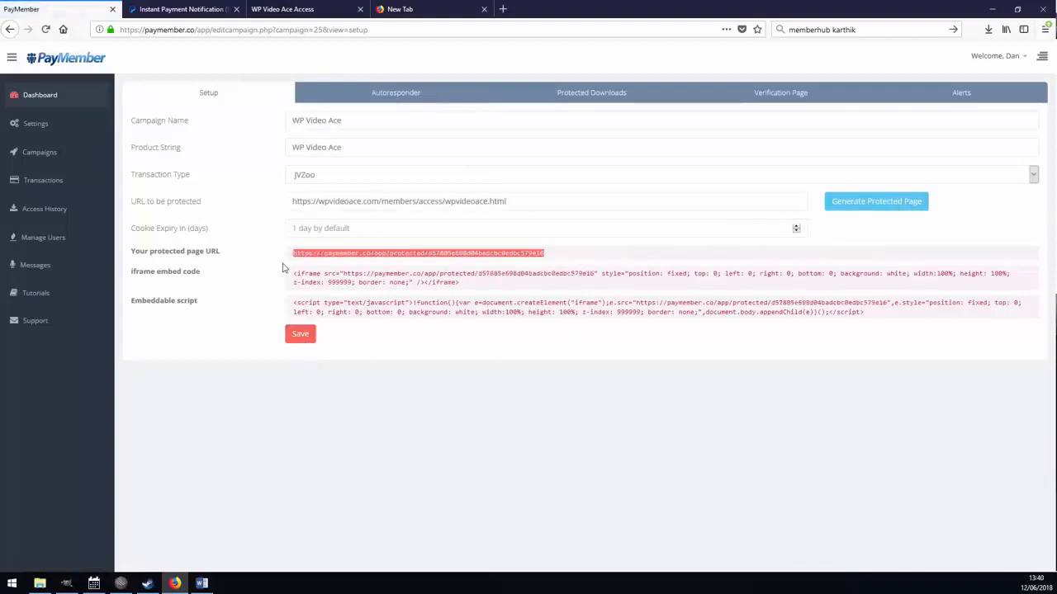
{"action": "left_click", "coordinate": [313, 6]}
{"action": "left_click", "coordinate": [348, 31]}
{"action": "key", "text": "ctrl+v"}
{"action": "key", "text": "Return"}
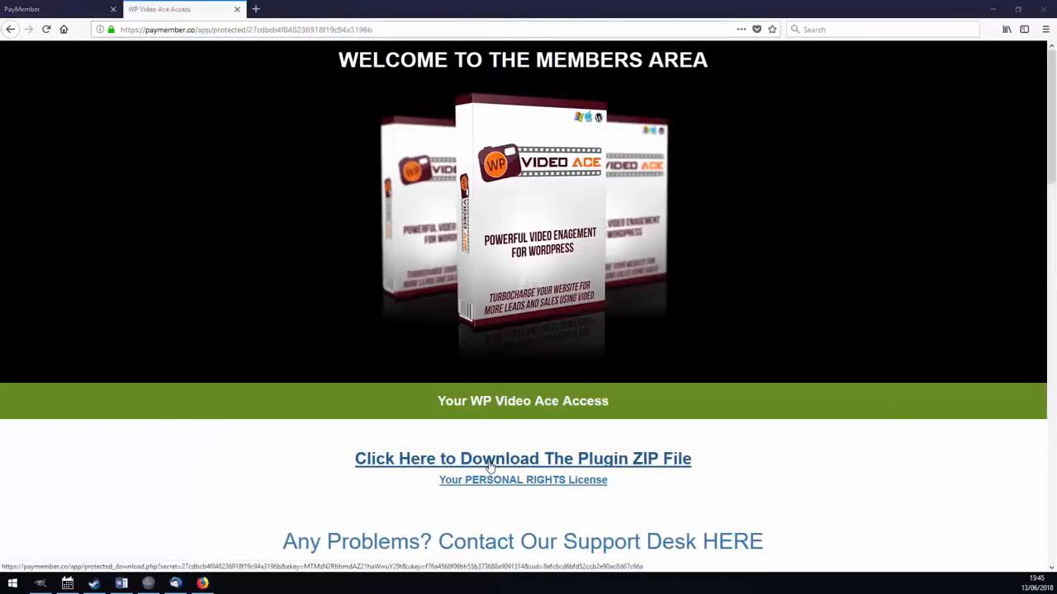
- Copy the protected plugin ZIP download link from the members page and enter it as a new tab's address
{"action": "right_click", "coordinate": [489, 466]}
{"action": "left_click", "coordinate": [540, 545]}
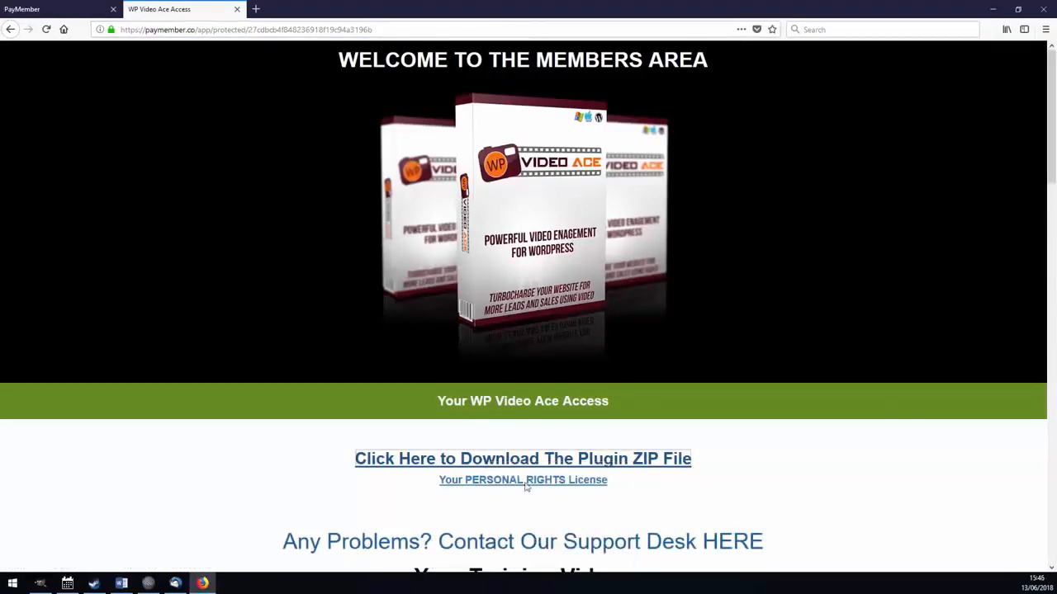
{"action": "left_click", "coordinate": [255, 9]}
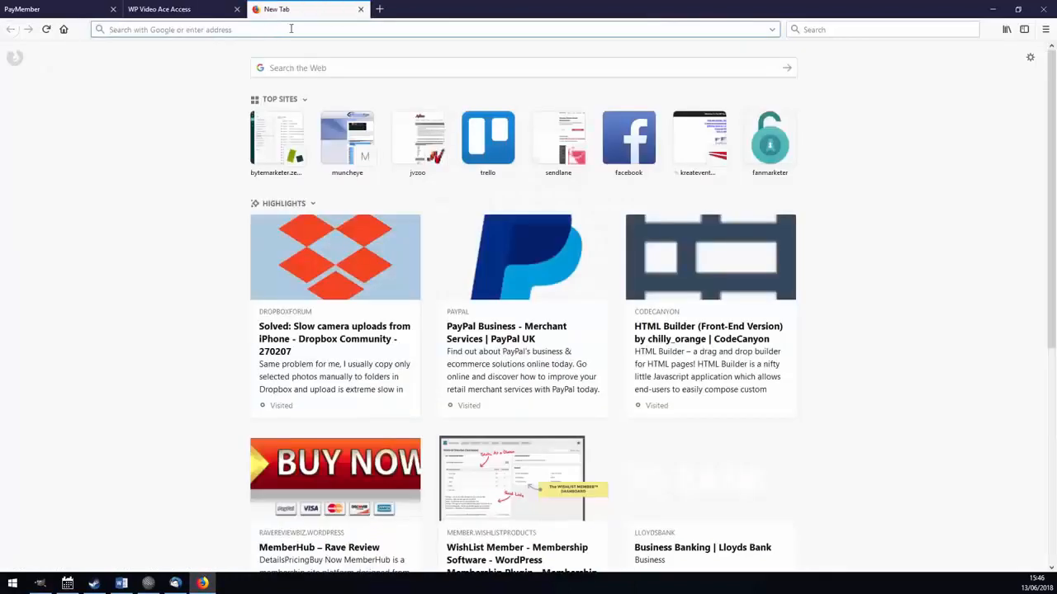
{"action": "key", "text": "ctrl+v"}
{"action": "triple_click", "coordinate": [440, 30]}
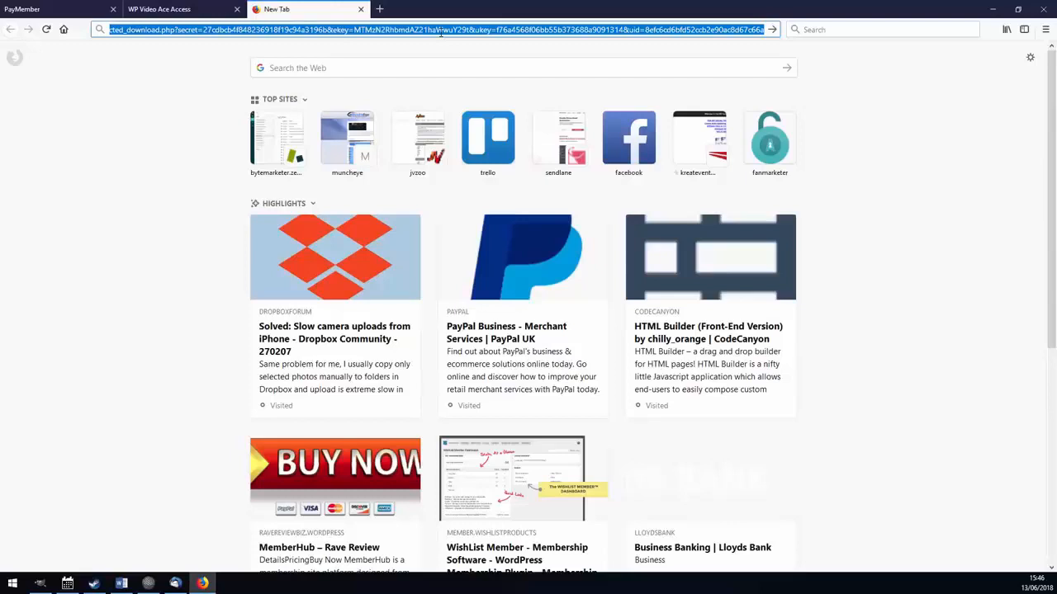
- Load the protected download link and save WPVideoAce.zip in the paymember folder
{"action": "key", "text": "Return"}
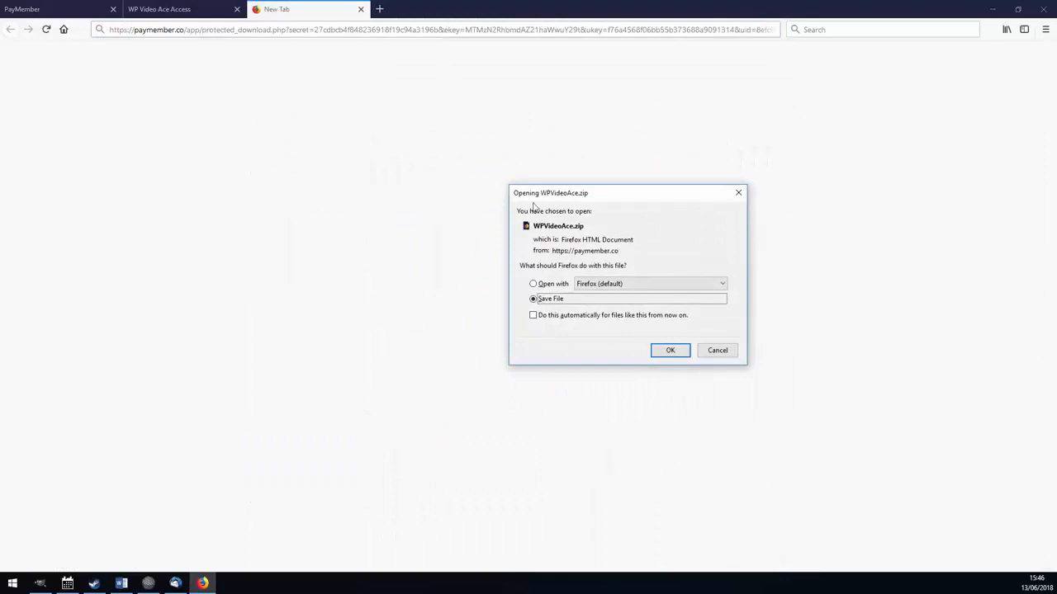
{"action": "left_click", "coordinate": [669, 351]}
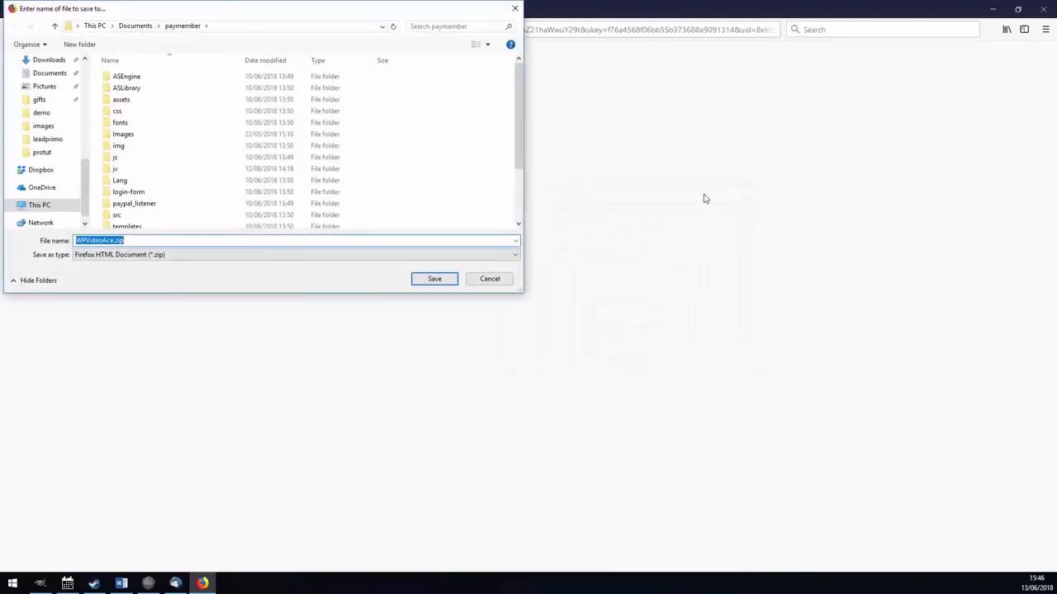
{"action": "left_click", "coordinate": [434, 279]}
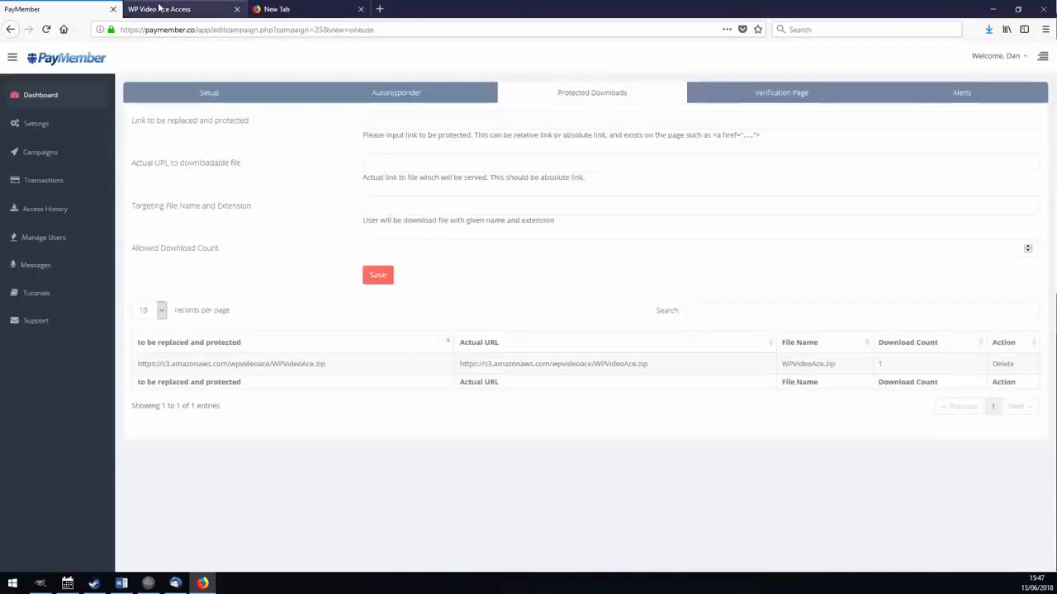
- Reload the members page, copy its refreshed plugin ZIP link and load that link in the existing download tab
{"action": "left_click", "coordinate": [159, 9]}
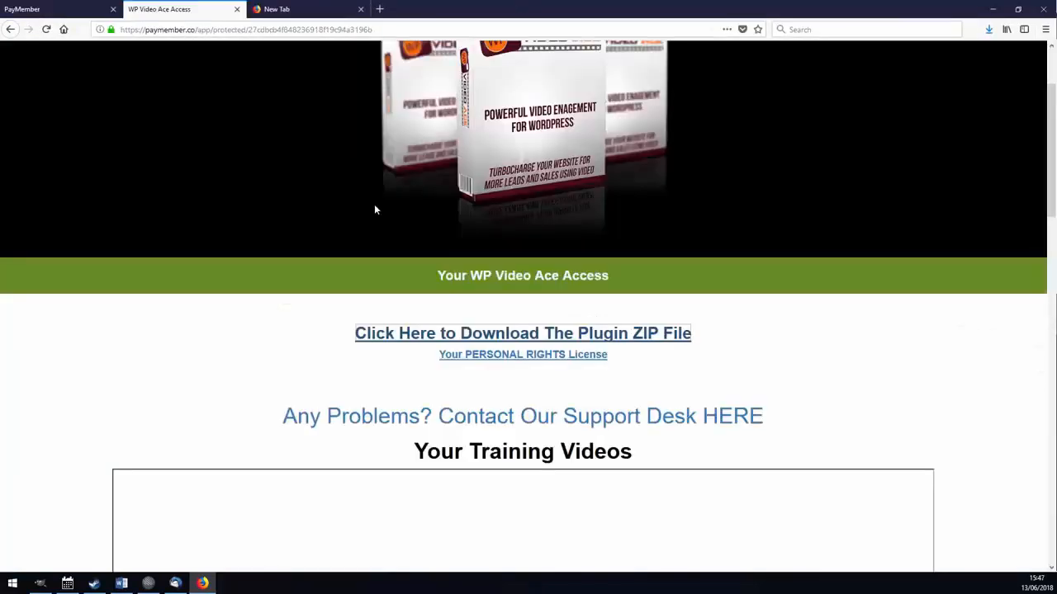
{"action": "left_click", "coordinate": [47, 29]}
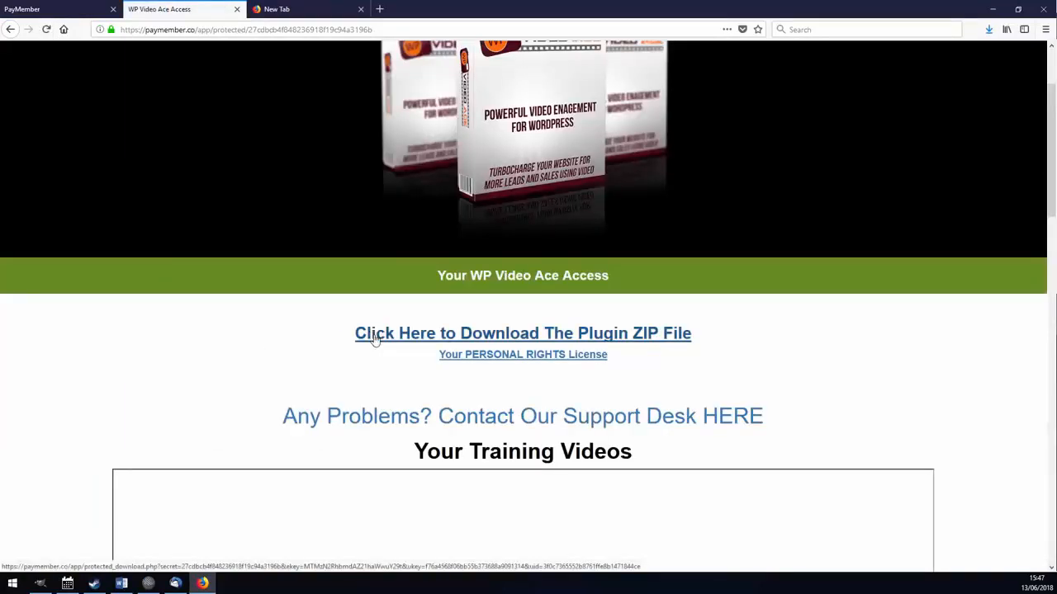
{"action": "right_click", "coordinate": [385, 340]}
{"action": "left_click", "coordinate": [421, 418]}
{"action": "left_click", "coordinate": [305, 9]}
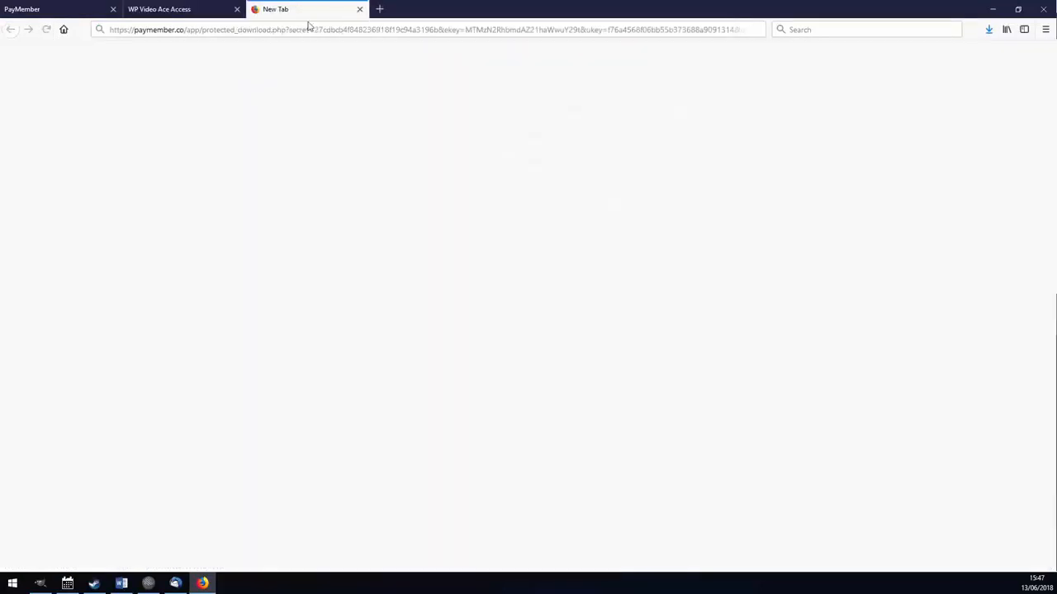
{"action": "left_click", "coordinate": [308, 28]}
{"action": "key", "text": "ctrl+v"}
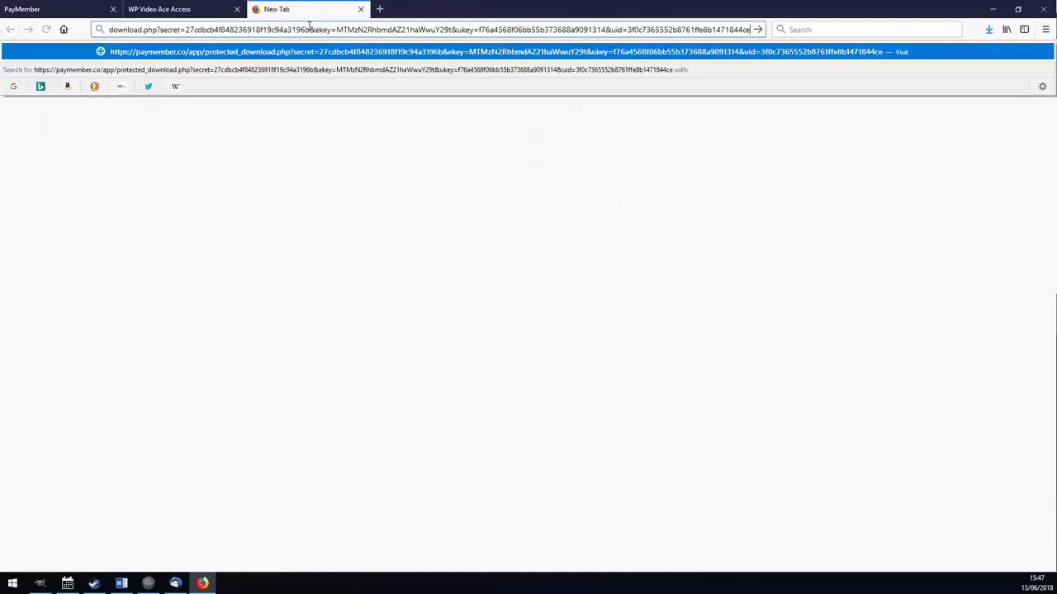
{"action": "key", "text": "Return"}
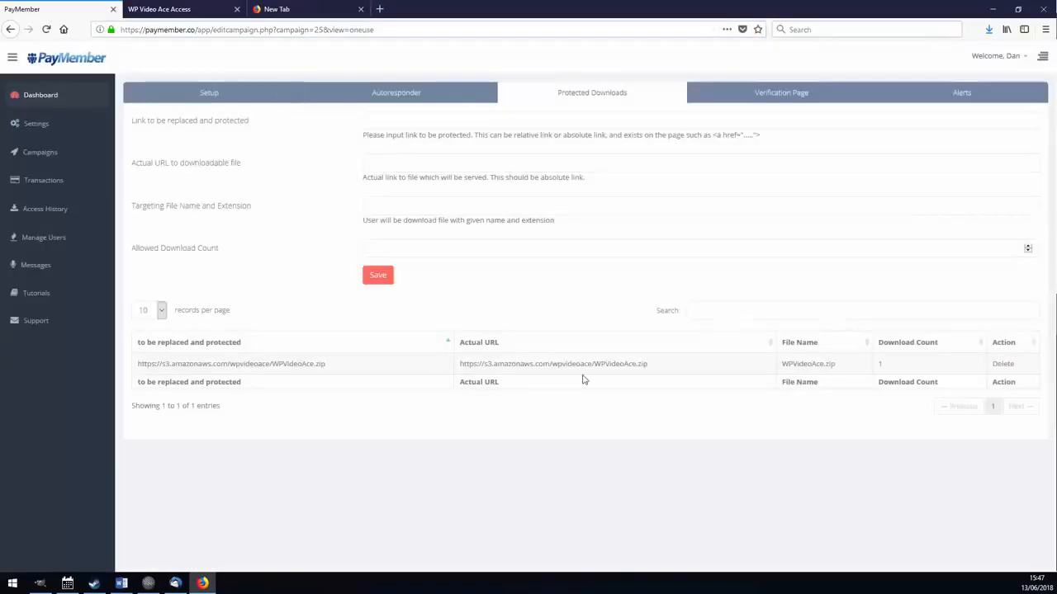
- Review the protected download's allowed count and actual URL in PayMember, along with its link on the members page
{"action": "left_click", "coordinate": [879, 364]}
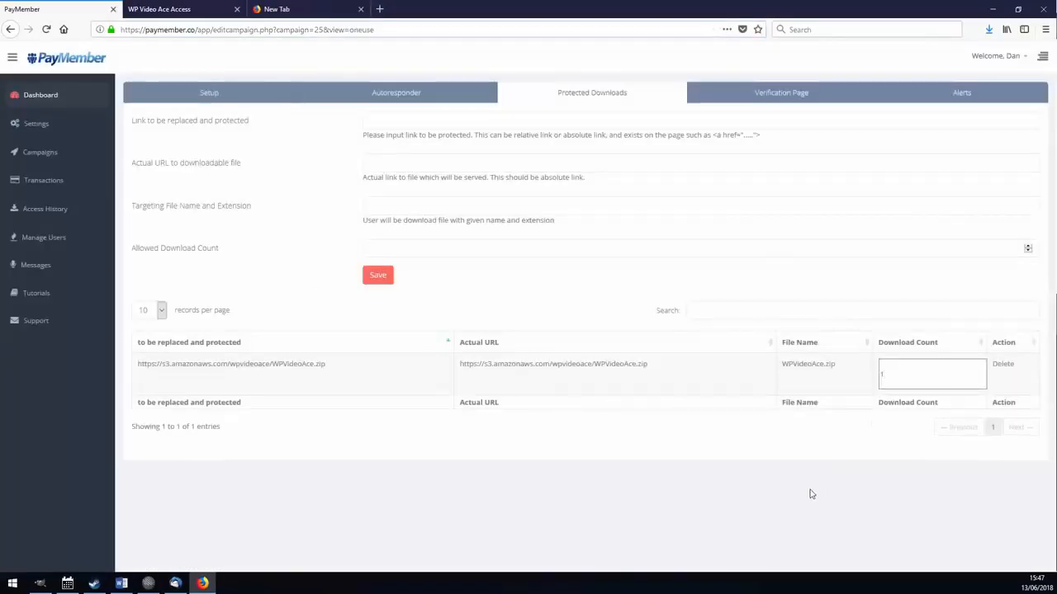
{"action": "left_click", "coordinate": [820, 510]}
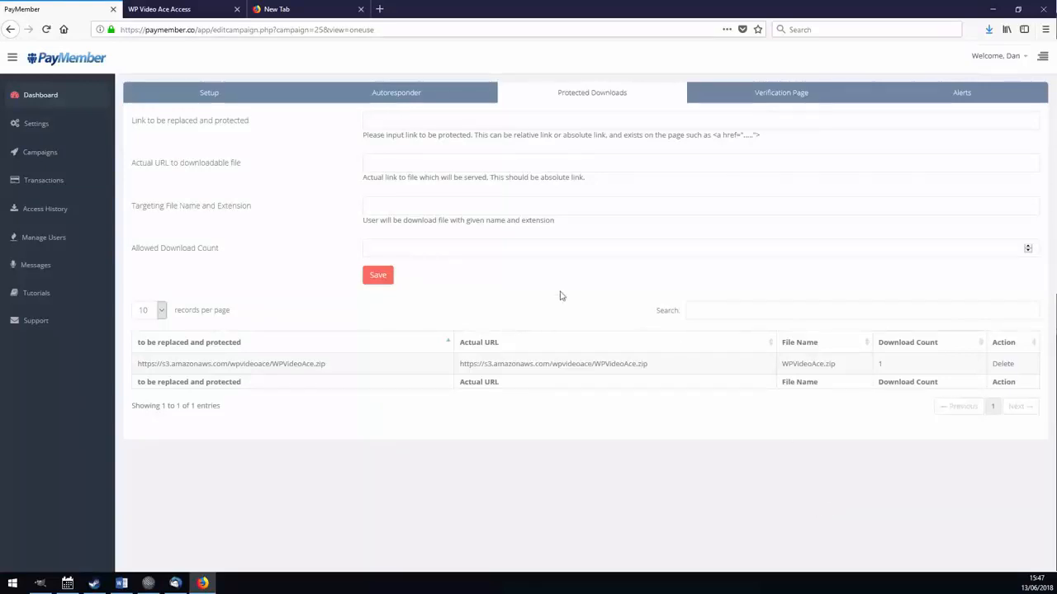
{"action": "left_click", "coordinate": [197, 8]}
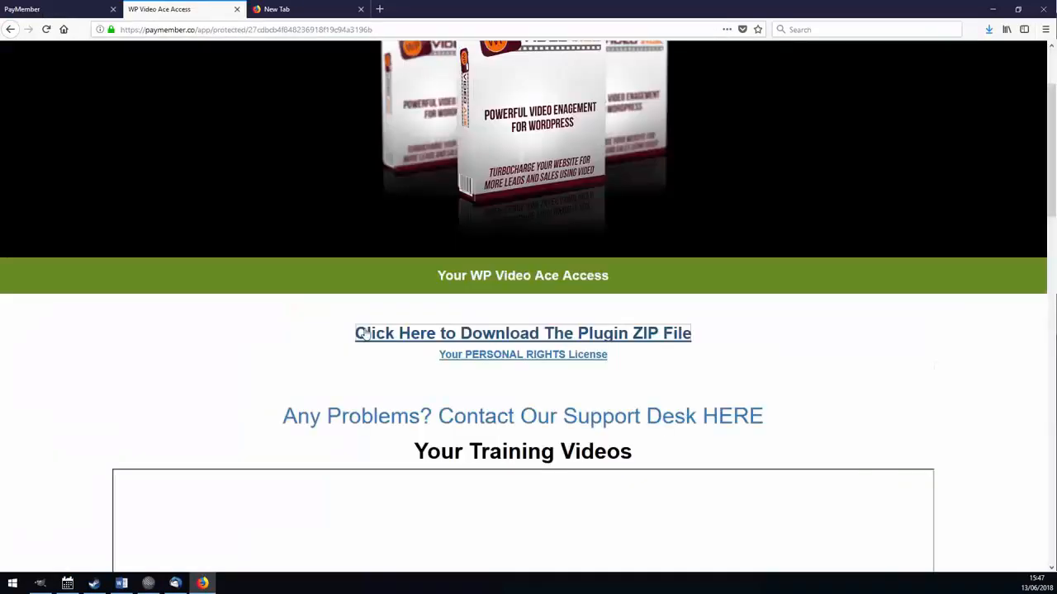
{"action": "left_click", "coordinate": [364, 333]}
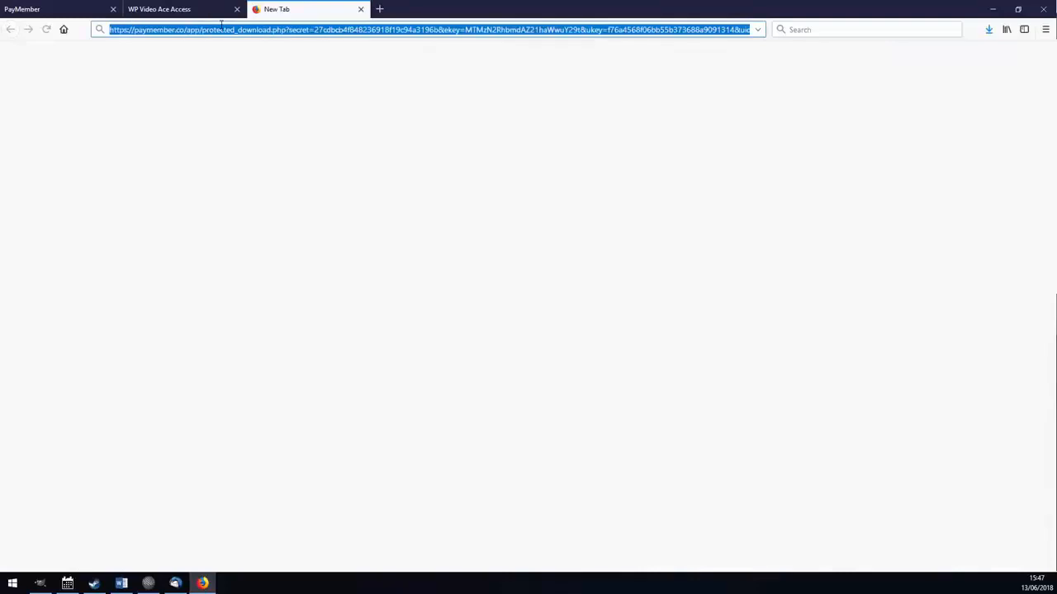
{"action": "left_click", "coordinate": [58, 8]}
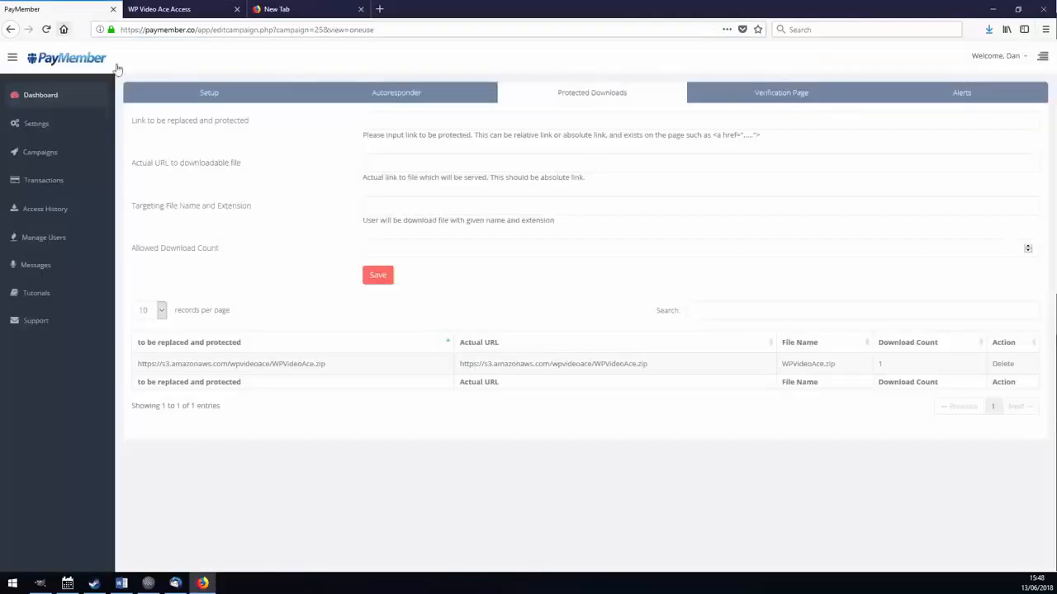
{"action": "left_click_drag", "start_coordinate": [653, 366], "coordinate": [486, 368]}
{"action": "left_click", "coordinate": [502, 364]}
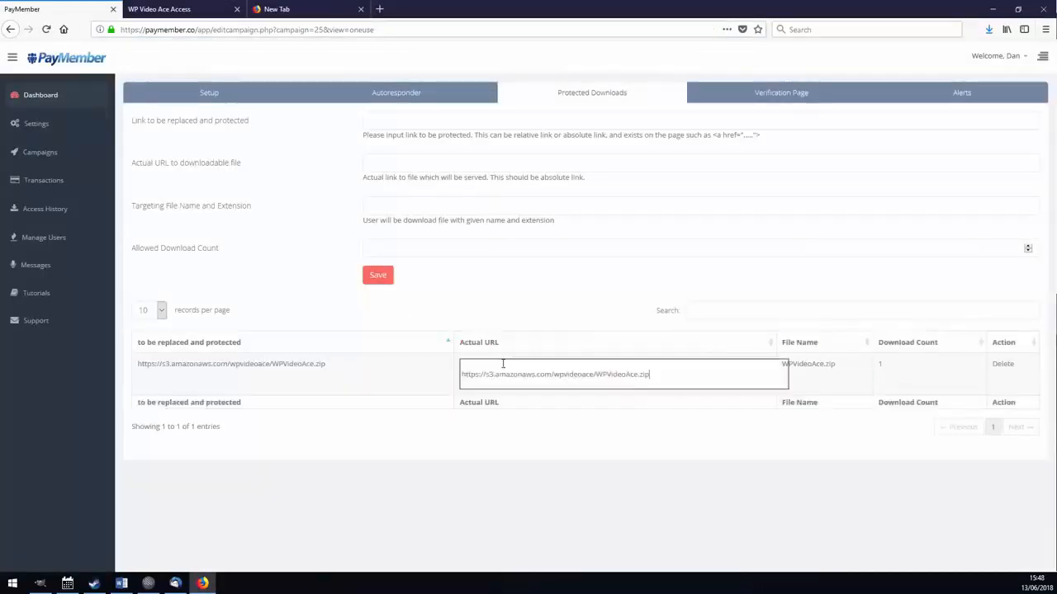
{"action": "key", "text": "ctrl+a"}
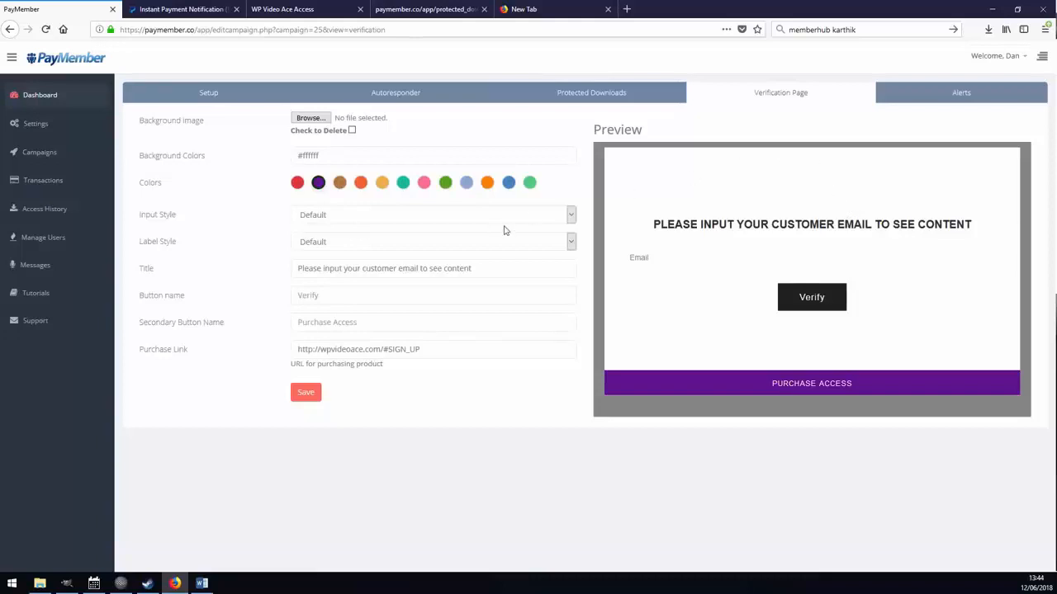
- Set the verification page's input style to Border Soild Bottom and its label style to Label Bg
{"action": "left_click", "coordinate": [374, 213]}
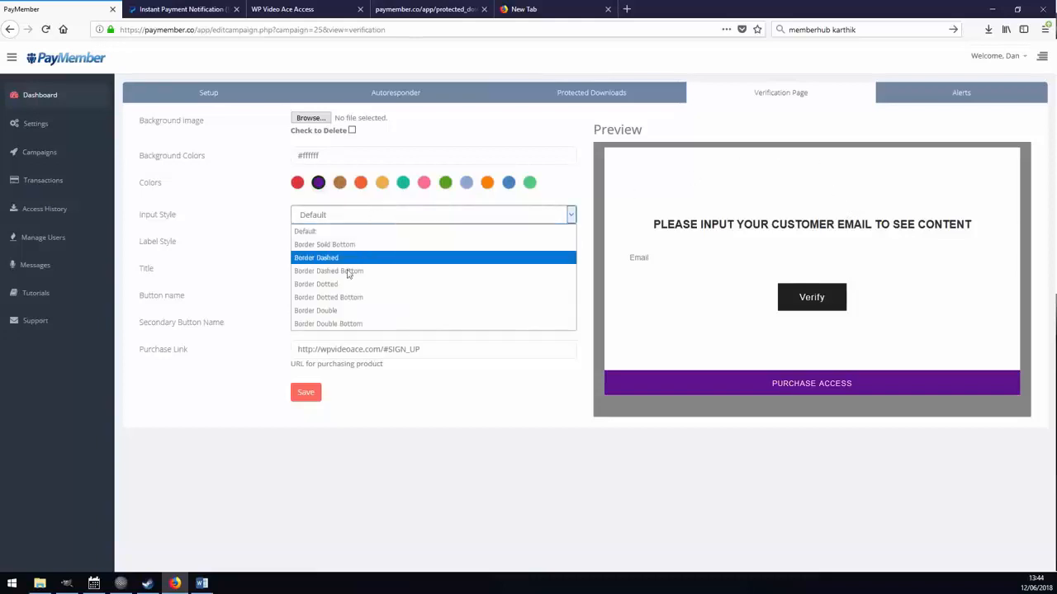
{"action": "left_click", "coordinate": [355, 242]}
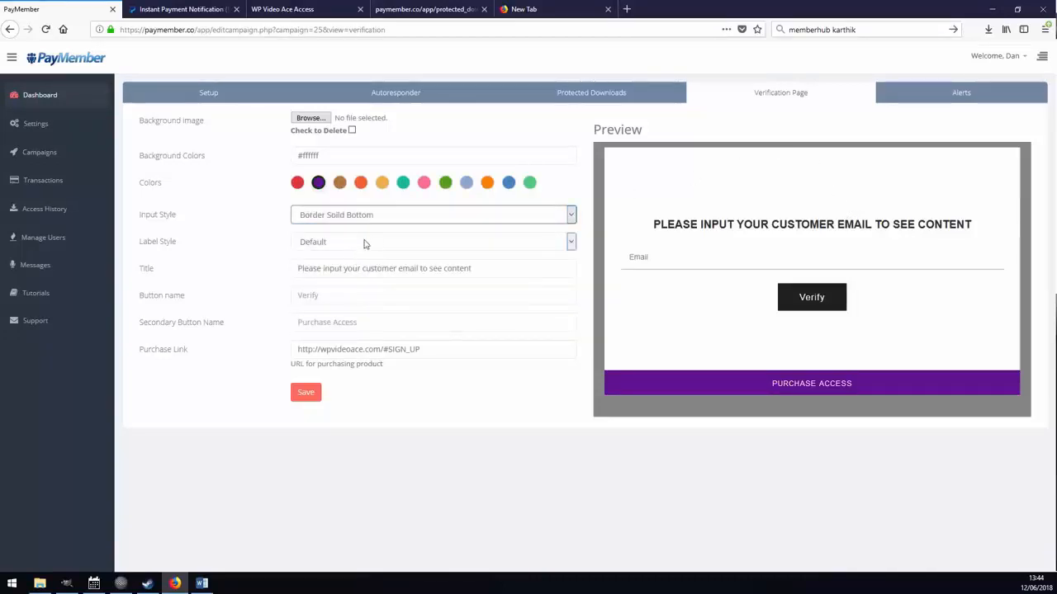
{"action": "left_click", "coordinate": [366, 241]}
{"action": "left_click", "coordinate": [344, 285]}
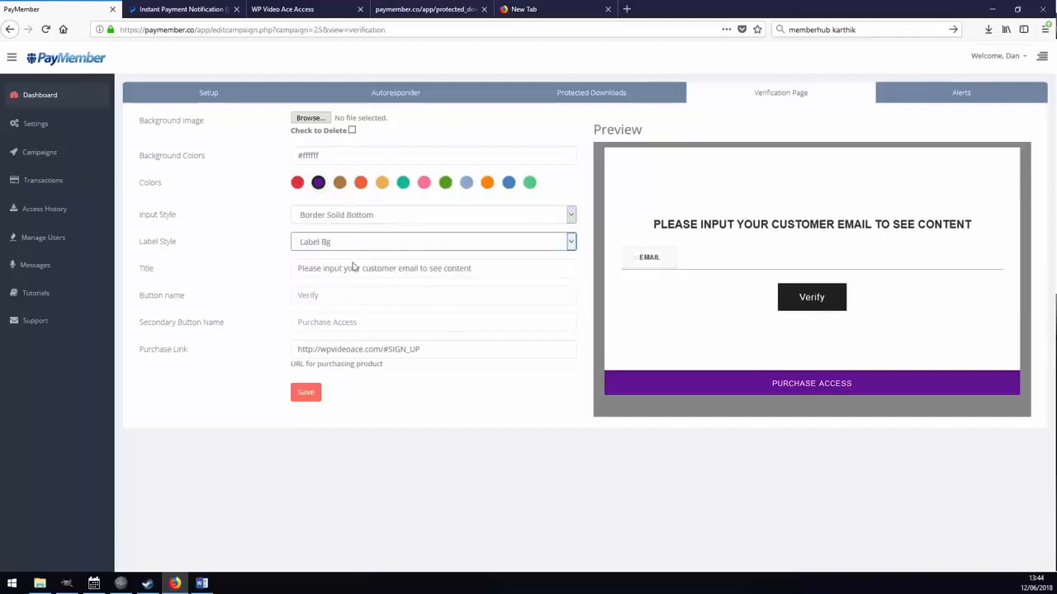
- Set the verification page's button name to "Verify Your Email"
{"action": "triple_click", "coordinate": [492, 273]}
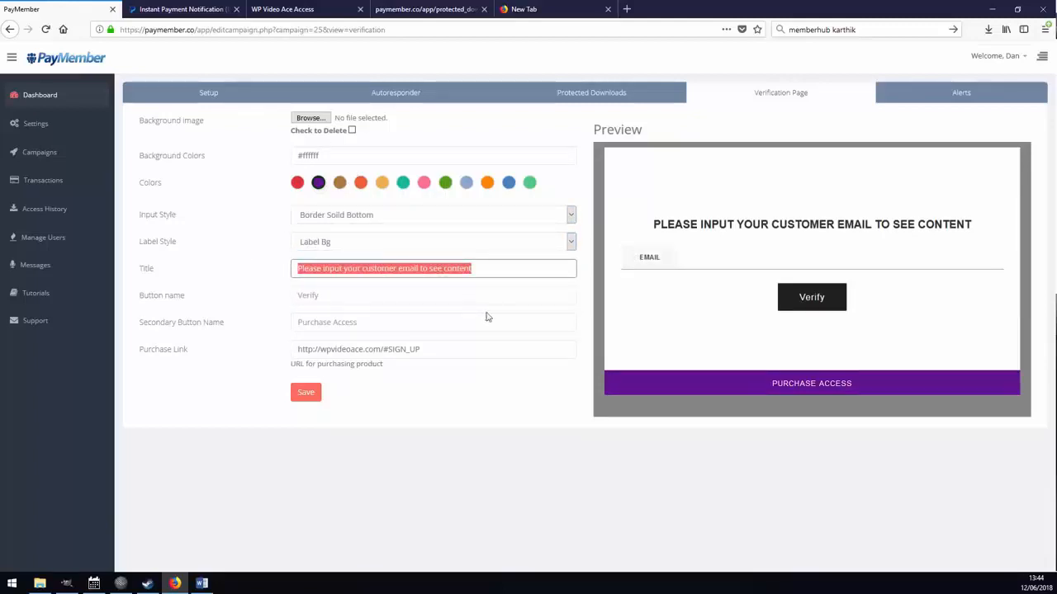
{"action": "left_click", "coordinate": [343, 295]}
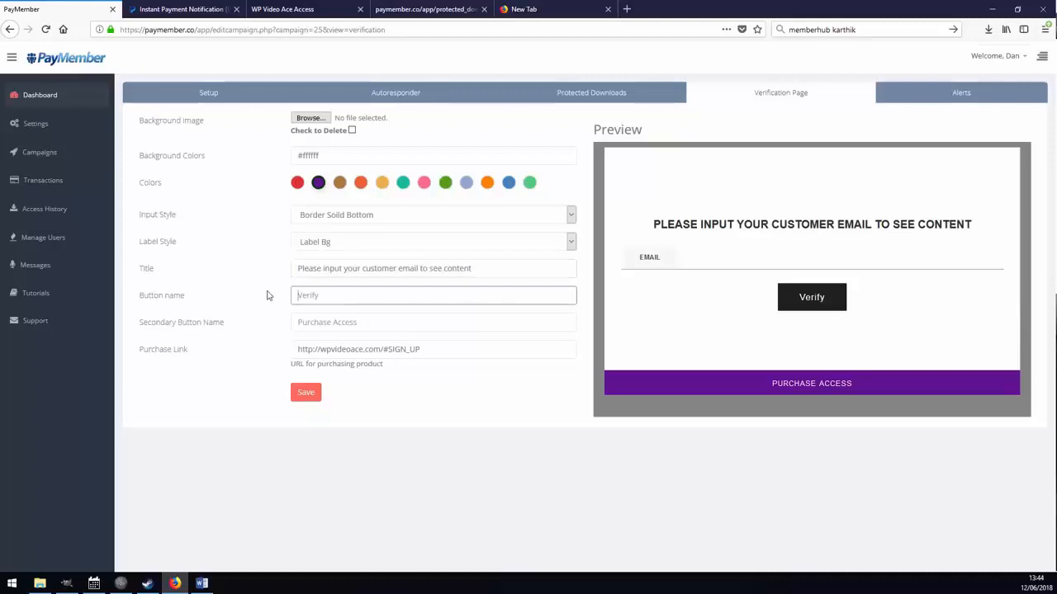
{"action": "type", "text": "Verify"}
{"action": "key", "text": "BackSpace"}
{"action": "type", "text": "ify Yo"}
{"action": "left_click", "coordinate": [451, 437]}
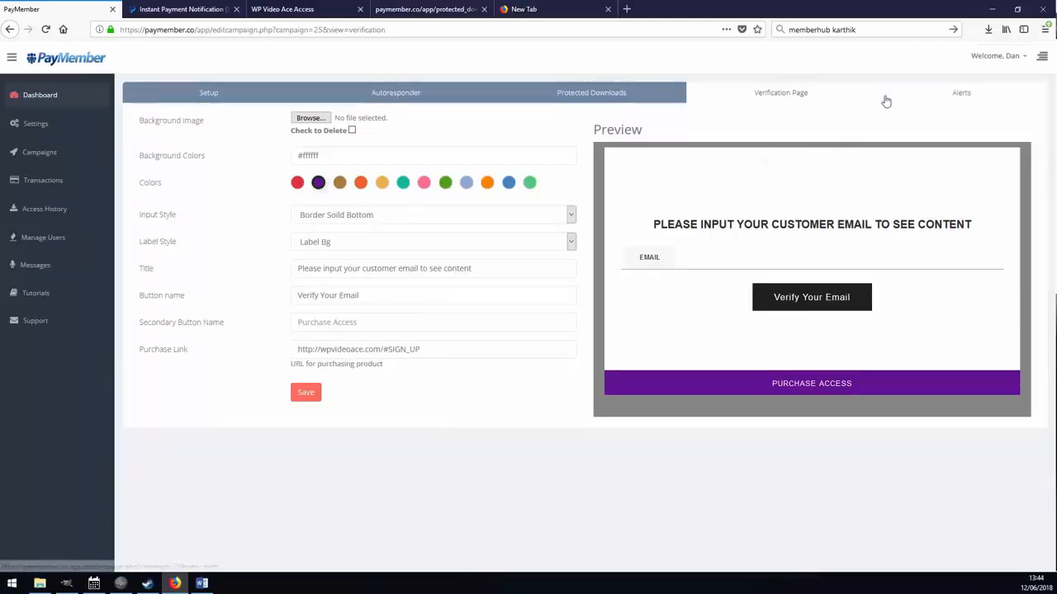
- View the campaign's alerts form, and examine the product, customer, country, payment date and status of the latest WP Video Ace cart transaction
{"action": "left_click", "coordinate": [958, 97]}
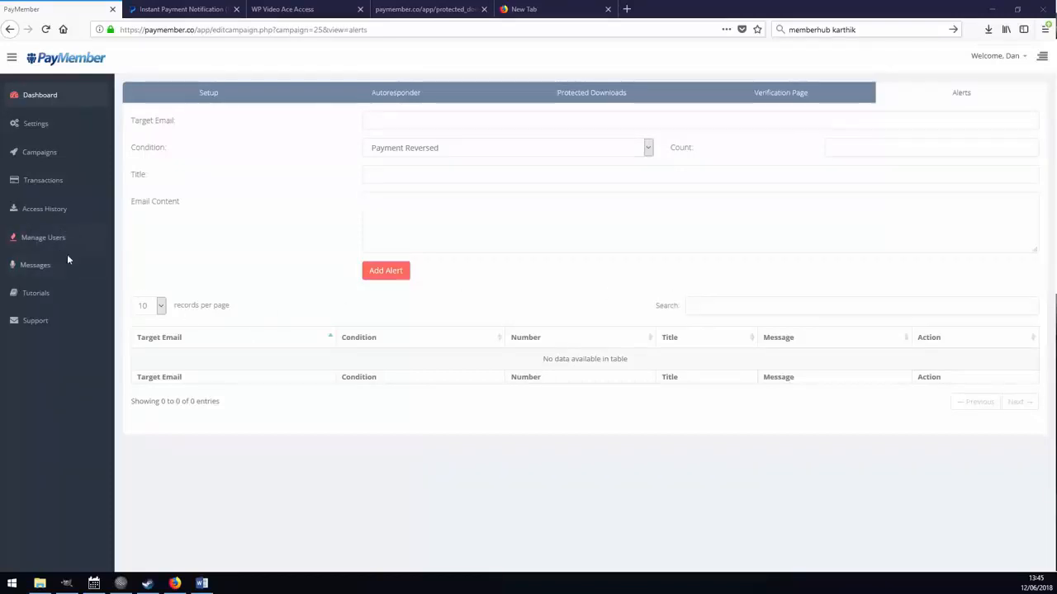
{"action": "left_click", "coordinate": [66, 182]}
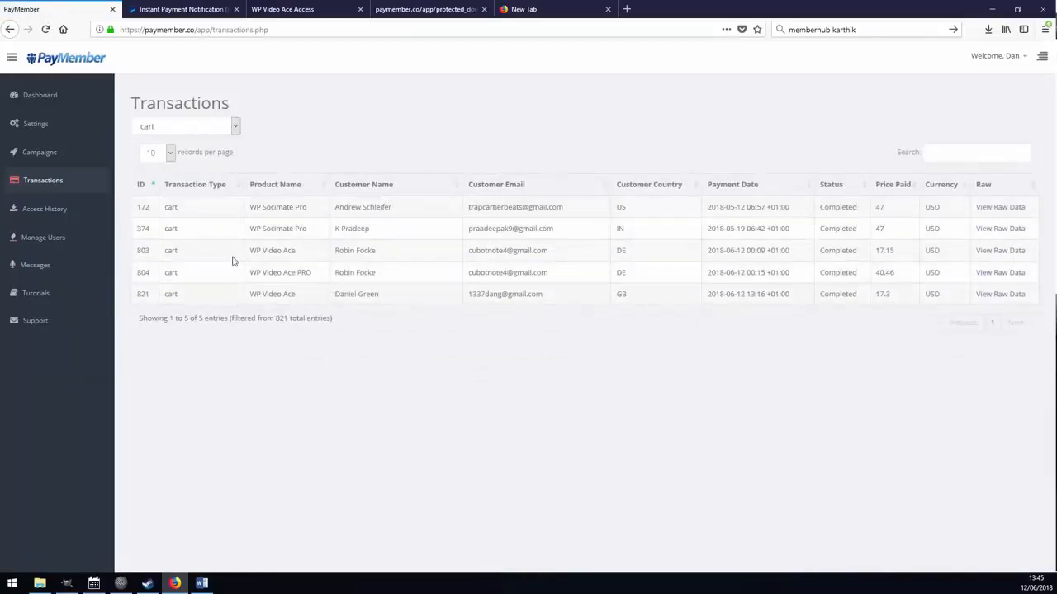
{"action": "left_click_drag", "start_coordinate": [241, 299], "coordinate": [345, 303]}
{"action": "left_click_drag", "start_coordinate": [409, 293], "coordinate": [332, 297]}
{"action": "left_click_drag", "start_coordinate": [549, 297], "coordinate": [464, 297]}
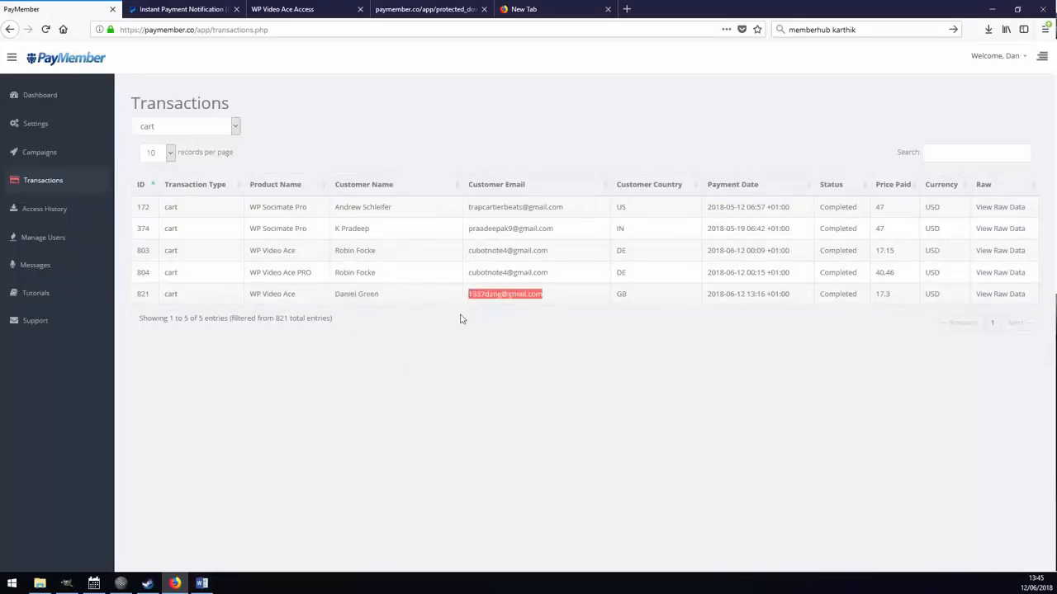
{"action": "left_click_drag", "start_coordinate": [657, 294], "coordinate": [615, 294]}
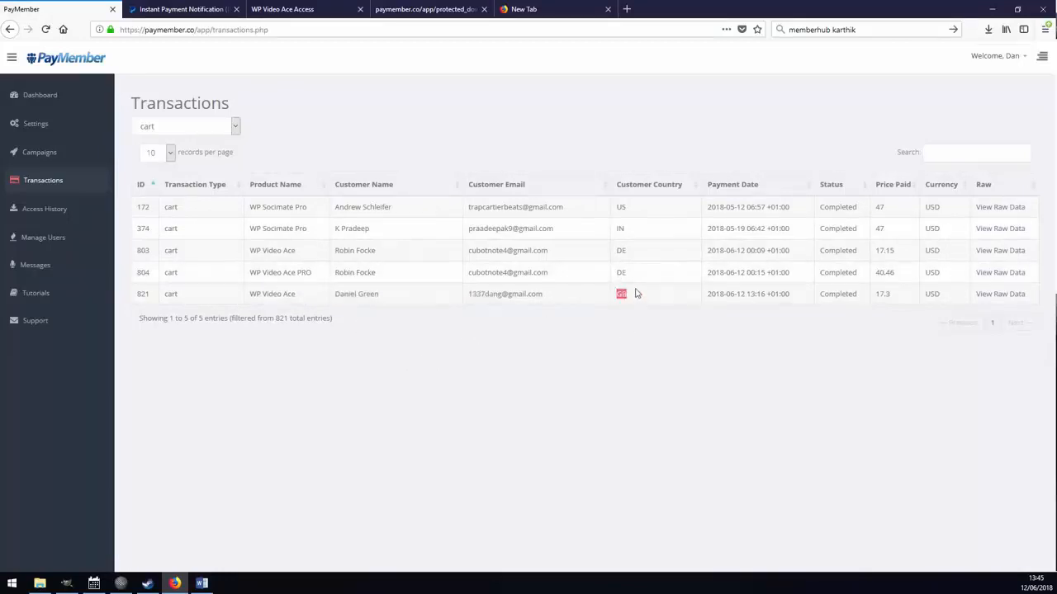
{"action": "left_click", "coordinate": [765, 293]}
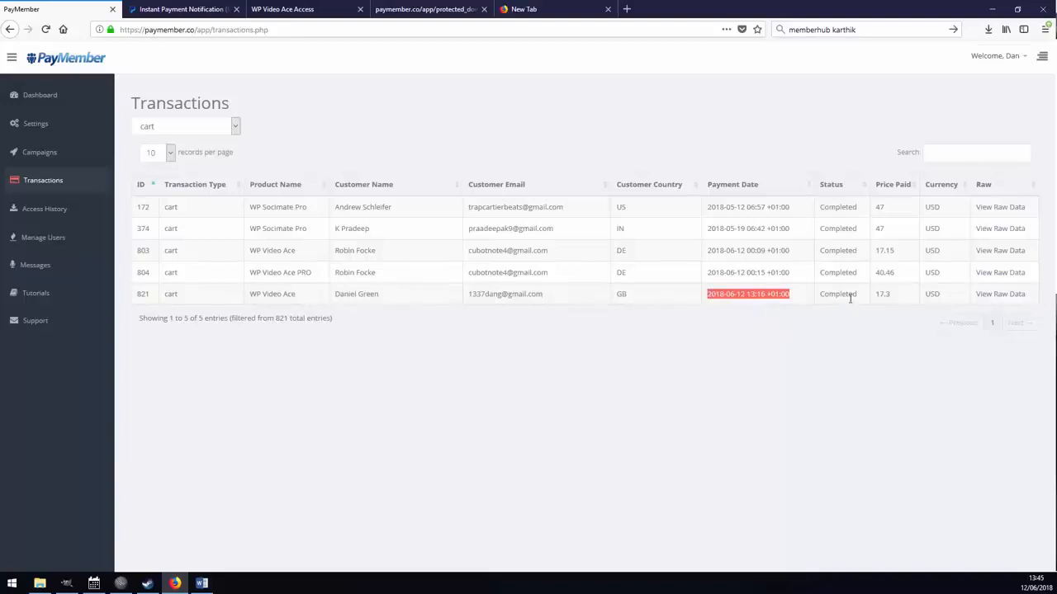
{"action": "left_click_drag", "start_coordinate": [862, 295], "coordinate": [798, 302]}
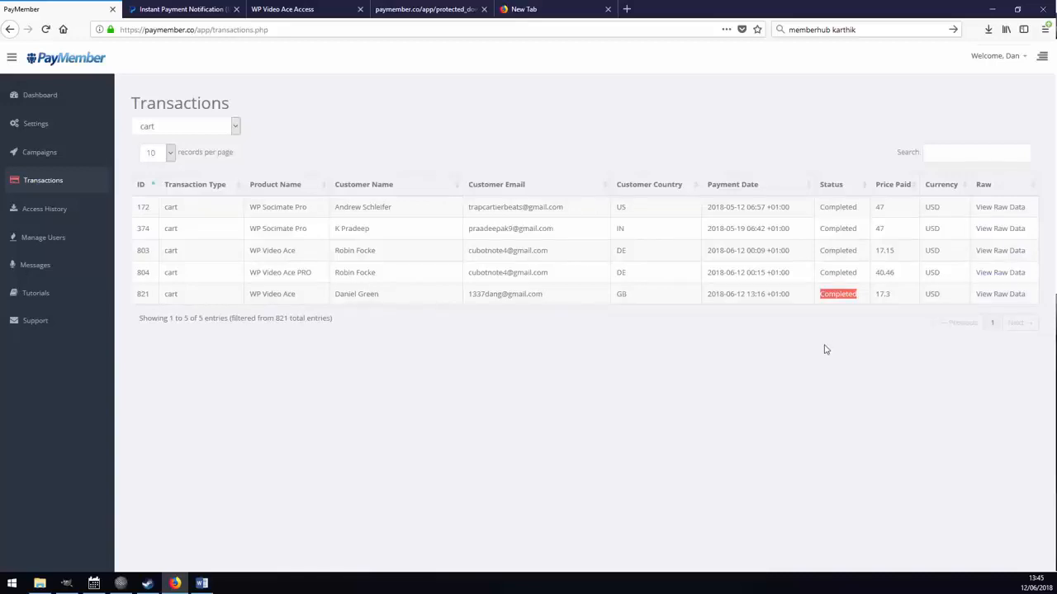
- Read through the raw JSON data of the latest WP Video Ace transaction and close it
{"action": "left_click", "coordinate": [1000, 295]}
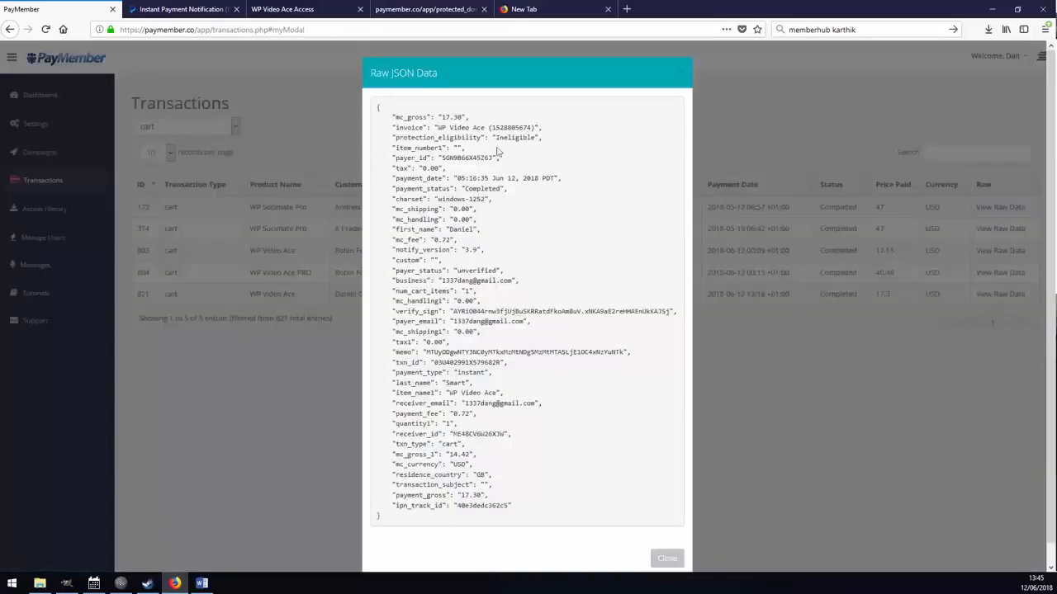
{"action": "scroll", "coordinate": [496, 396], "scroll_direction": "down", "scroll_amount": 2}
{"action": "scroll", "coordinate": [487, 446], "scroll_direction": "up", "scroll_amount": 2}
{"action": "scroll", "coordinate": [462, 330], "scroll_direction": "down", "scroll_amount": 1}
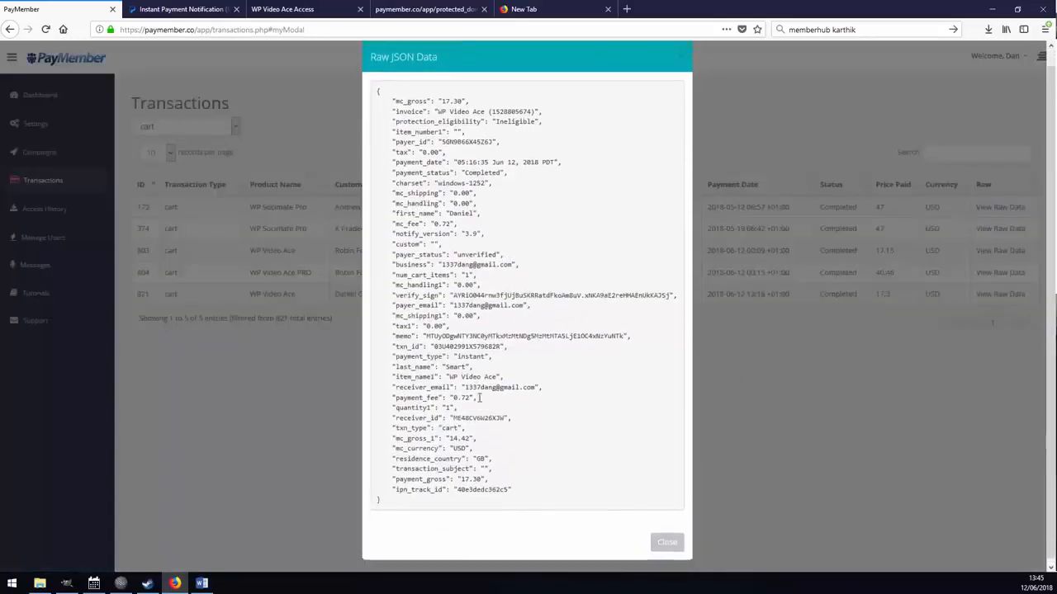
{"action": "scroll", "coordinate": [480, 394], "scroll_direction": "up", "scroll_amount": 1}
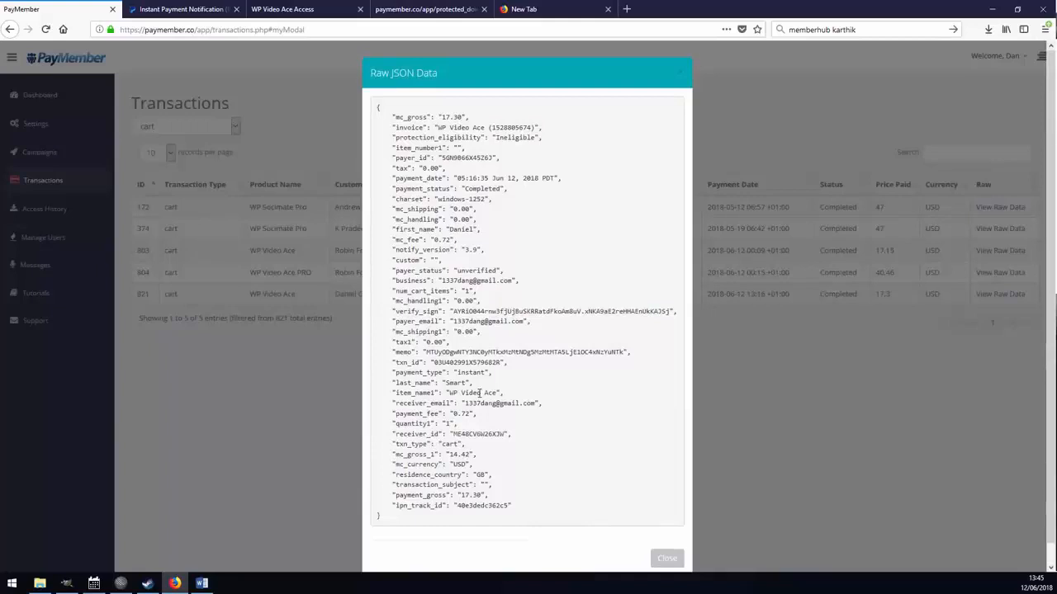
{"action": "left_click", "coordinate": [771, 385]}
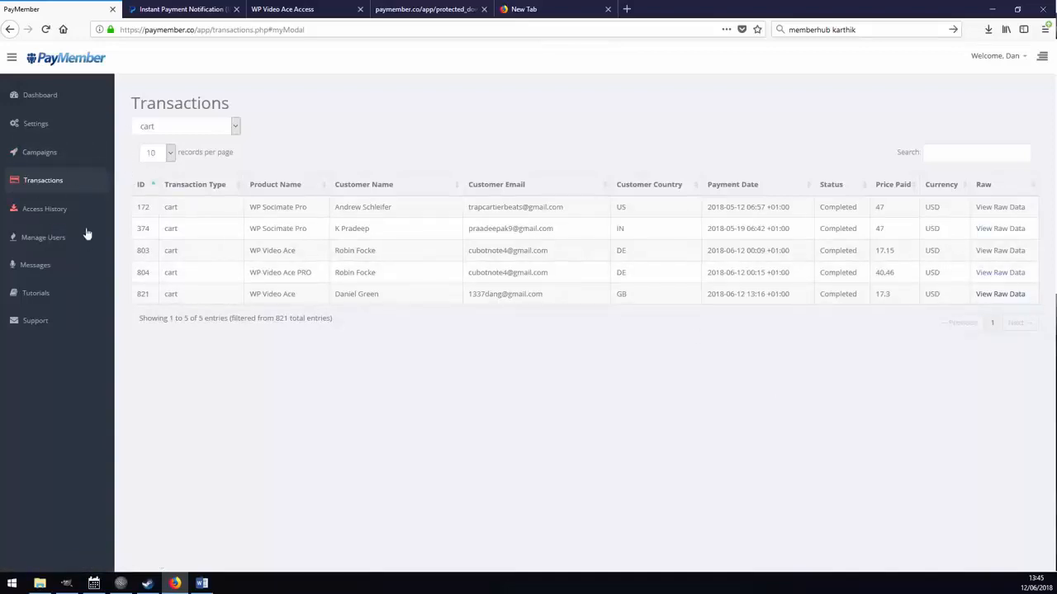
- Reopen the WP Video Ace campaign's alerts and set up an alert condition of Payment Reversed with a count of 10
{"action": "left_click", "coordinate": [54, 153]}
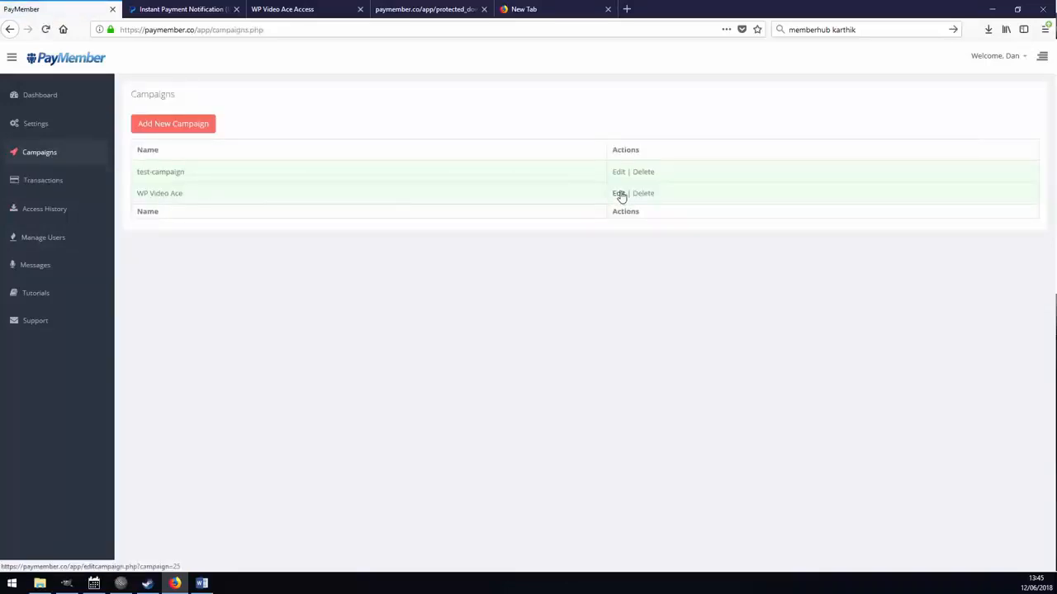
{"action": "left_click", "coordinate": [618, 194]}
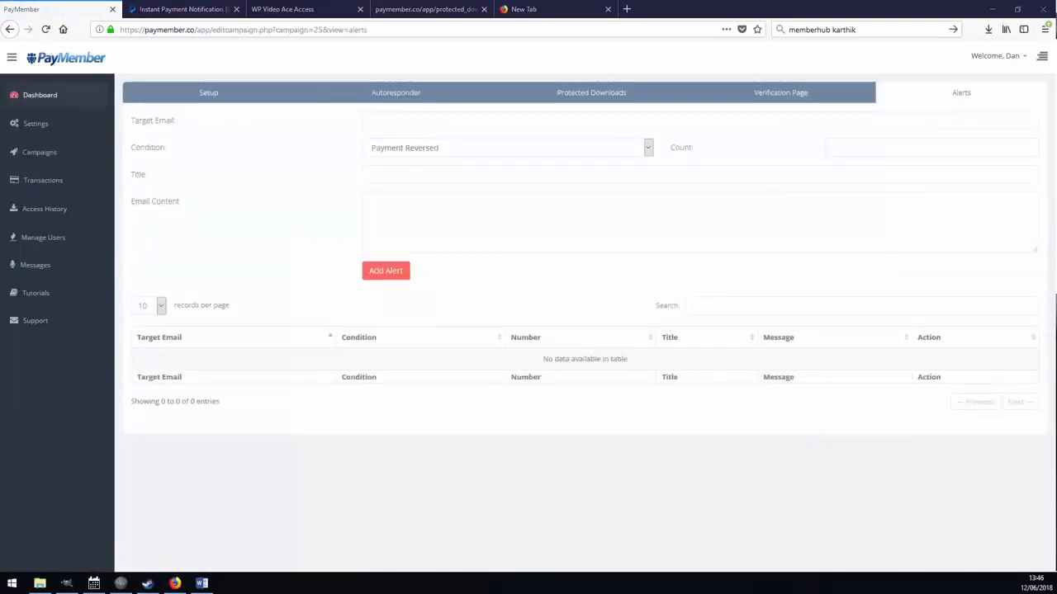
{"action": "left_click", "coordinate": [493, 152]}
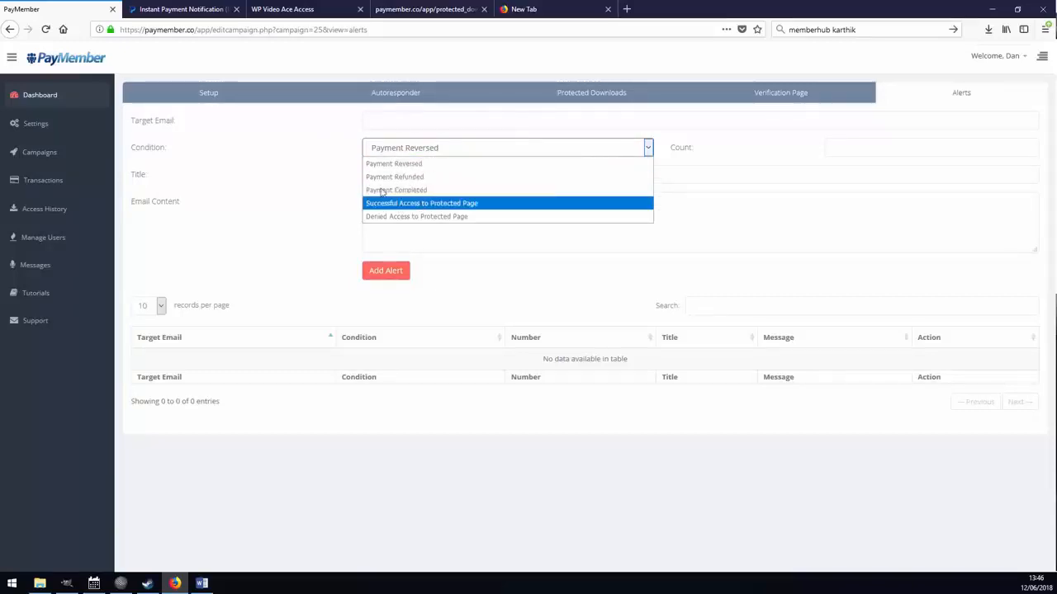
{"action": "left_click", "coordinate": [372, 164]}
{"action": "left_click", "coordinate": [855, 145]}
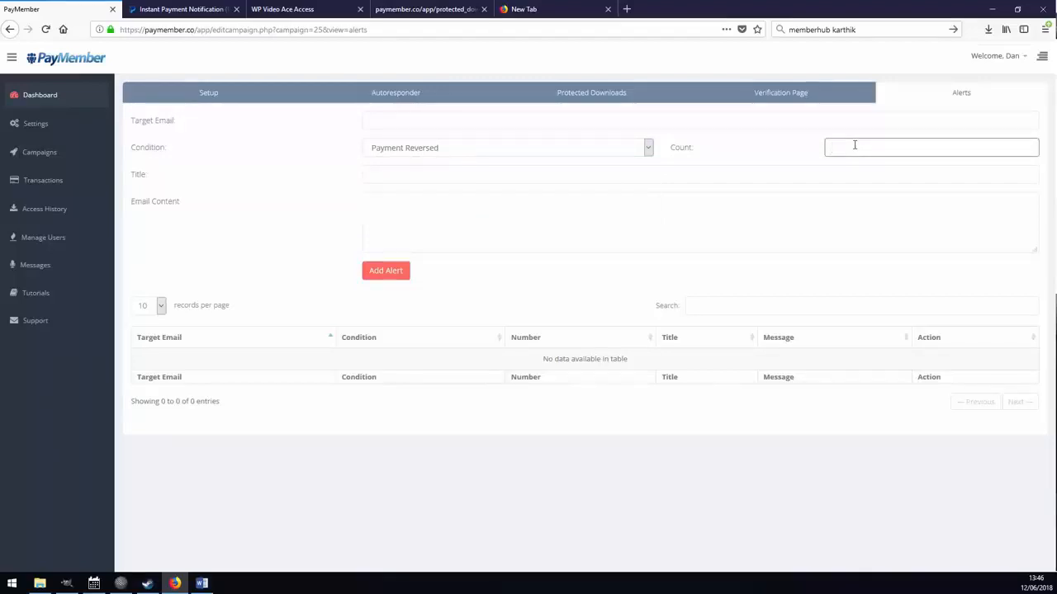
{"action": "left_click", "coordinate": [540, 148]}
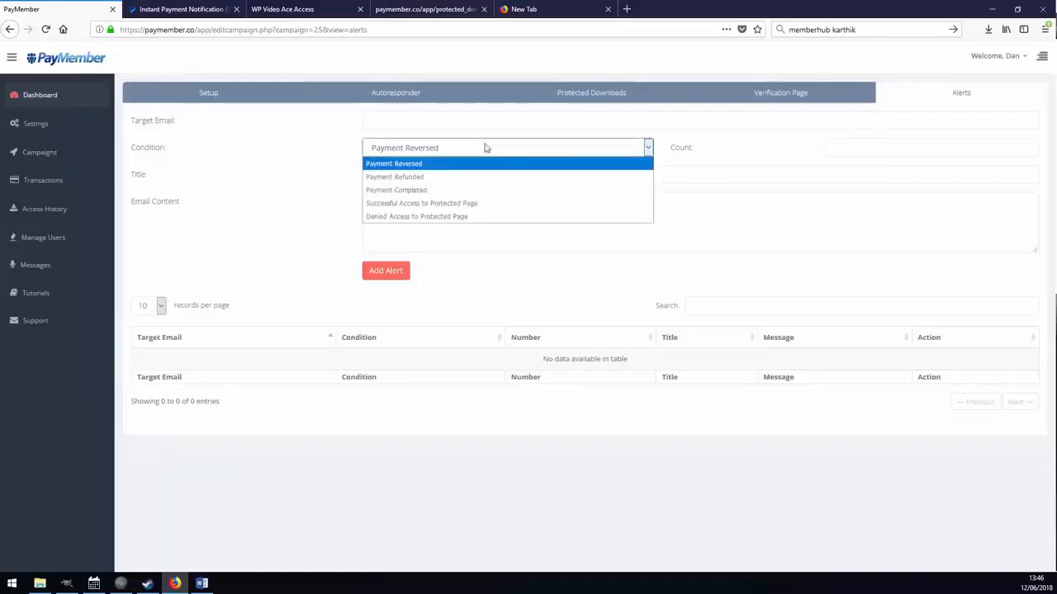
{"action": "left_click", "coordinate": [837, 149]}
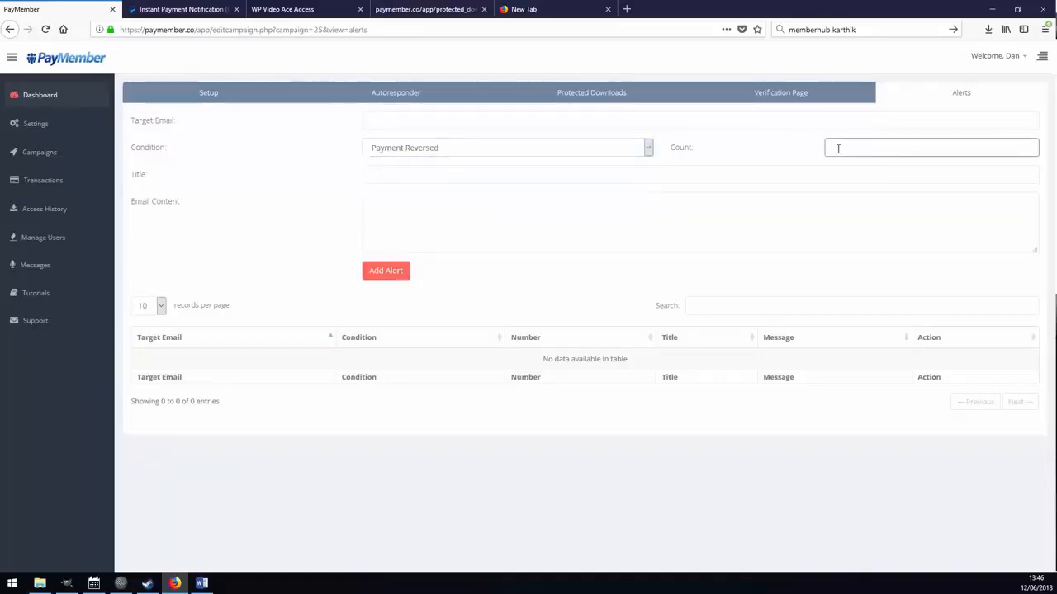
{"action": "type", "text": "10"}
{"action": "left_click", "coordinate": [461, 150]}
{"action": "left_click", "coordinate": [437, 164]}
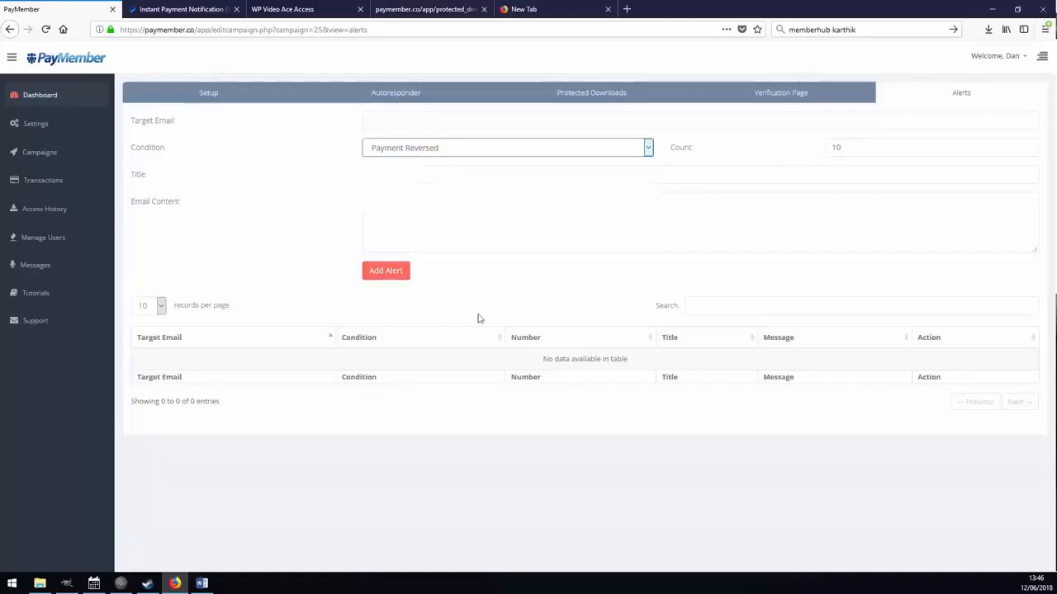
- Fill in the alert's target email and give it the title "Multiple Chargeback Alert"
{"action": "left_click", "coordinate": [422, 174]}
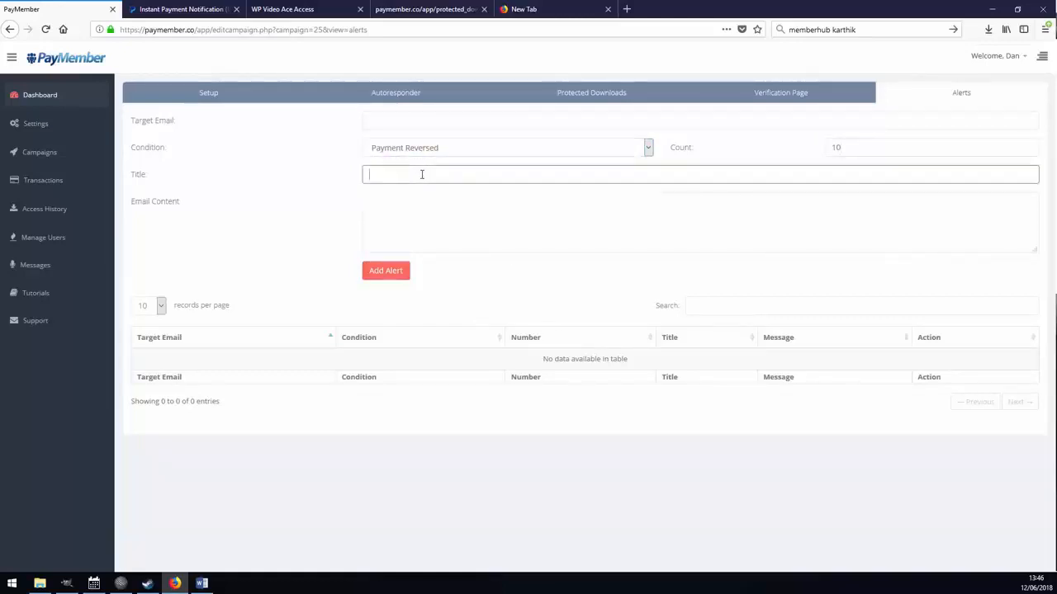
{"action": "left_click", "coordinate": [392, 116]}
{"action": "type", "text": "1337da"}
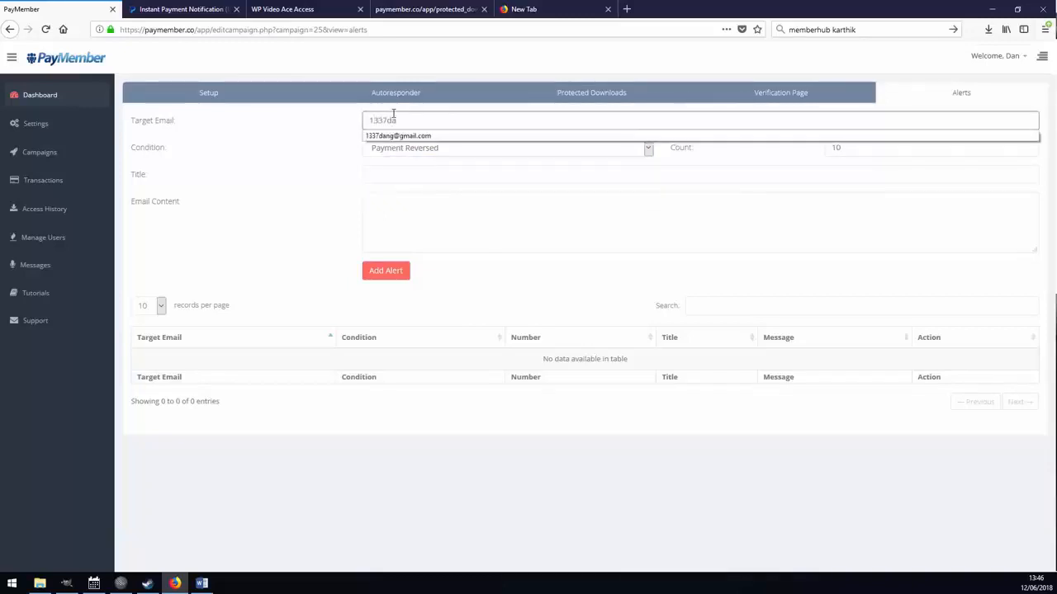
{"action": "left_click", "coordinate": [399, 136]}
{"action": "left_click", "coordinate": [408, 176]}
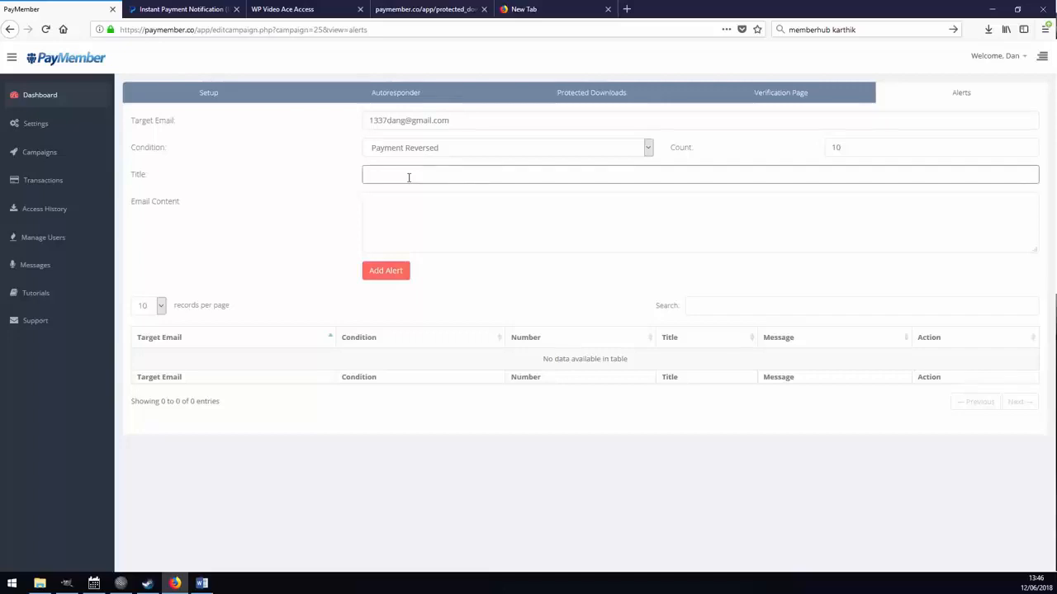
{"action": "type", "text": "Multiple c"}
{"action": "type", "text": "h"}
{"action": "type", "text": "ar"}
{"action": "type", "text": "gena"}
{"action": "key", "text": "BackSpace"}
{"action": "key", "text": "BackSpace"}
{"action": "type", "text": "back Alert"}
- Write the alert's email content as "We have had mutliple chargebacks from {customer} please investigate!"
{"action": "left_click", "coordinate": [420, 223]}
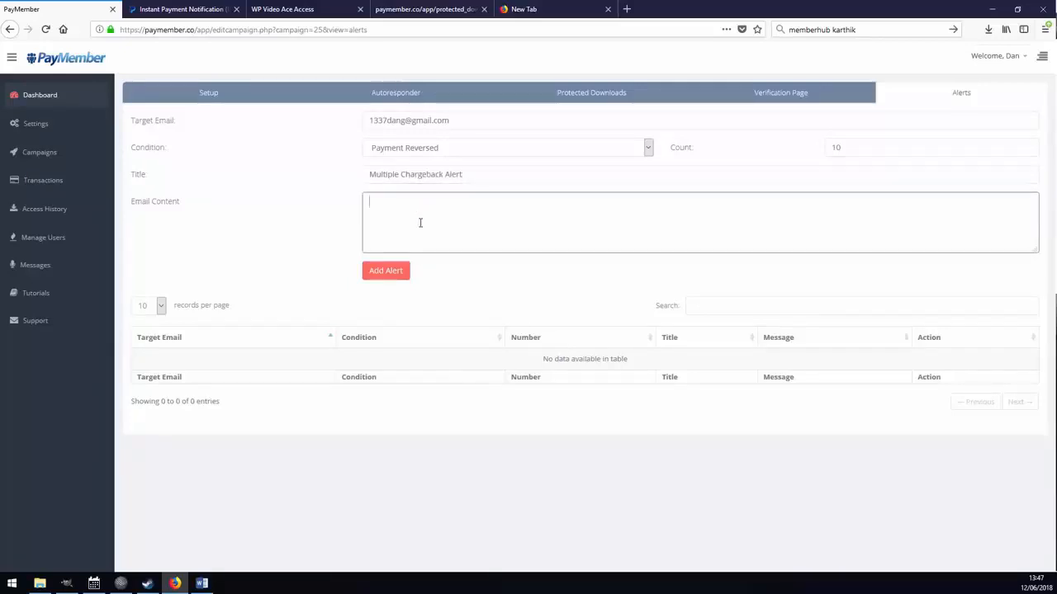
{"action": "type", "text": "We have had mutliple chargebacks form ("}
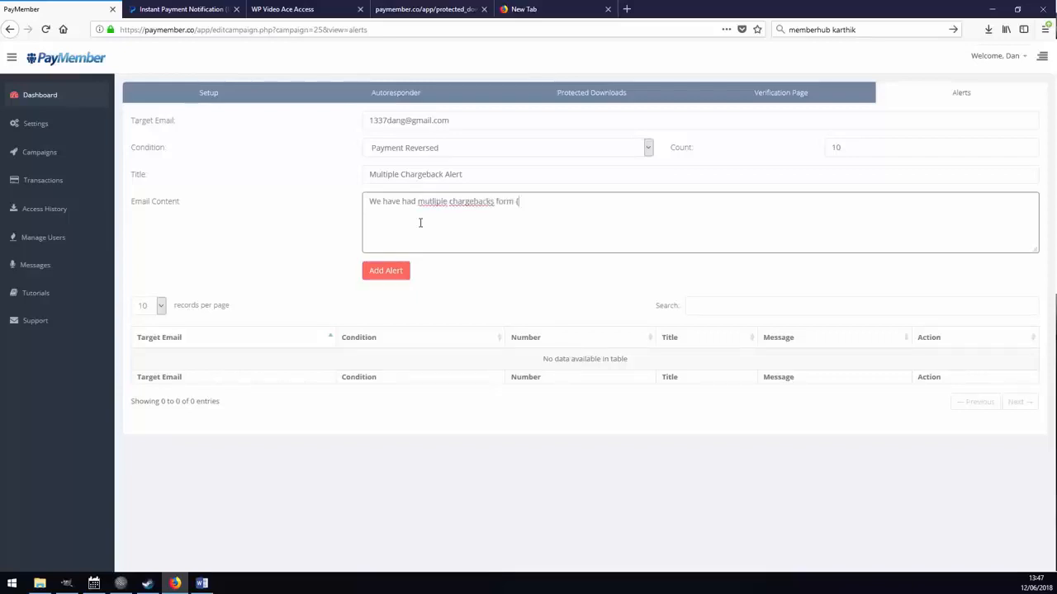
{"action": "type", "text": "customer"}
{"action": "double_click", "coordinate": [505, 202]}
{"action": "type", "text": "from"}
{"action": "left_click", "coordinate": [584, 203]}
{"action": "type", "text": "please investigate!"}
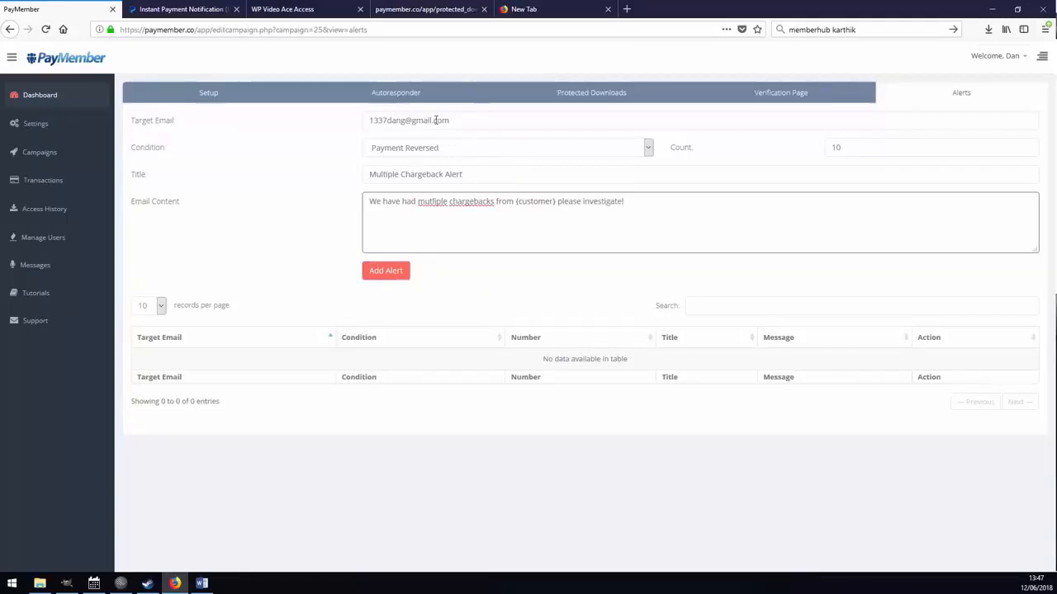
- Check the alert's target email, condition, count, title and content, and add the alert to the campaign
{"action": "triple_click", "coordinate": [389, 120]}
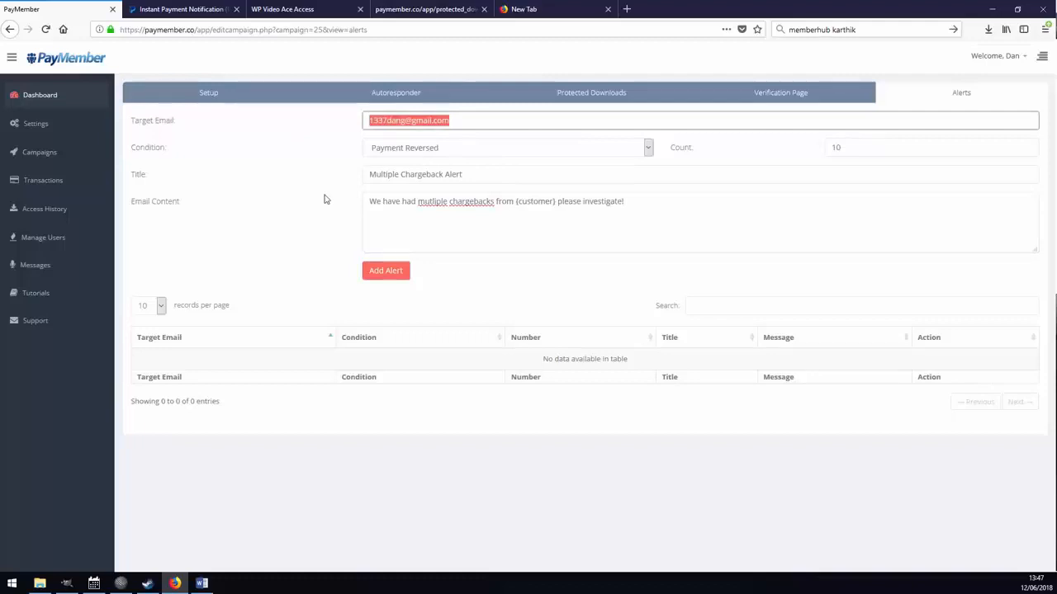
{"action": "left_click", "coordinate": [472, 152]}
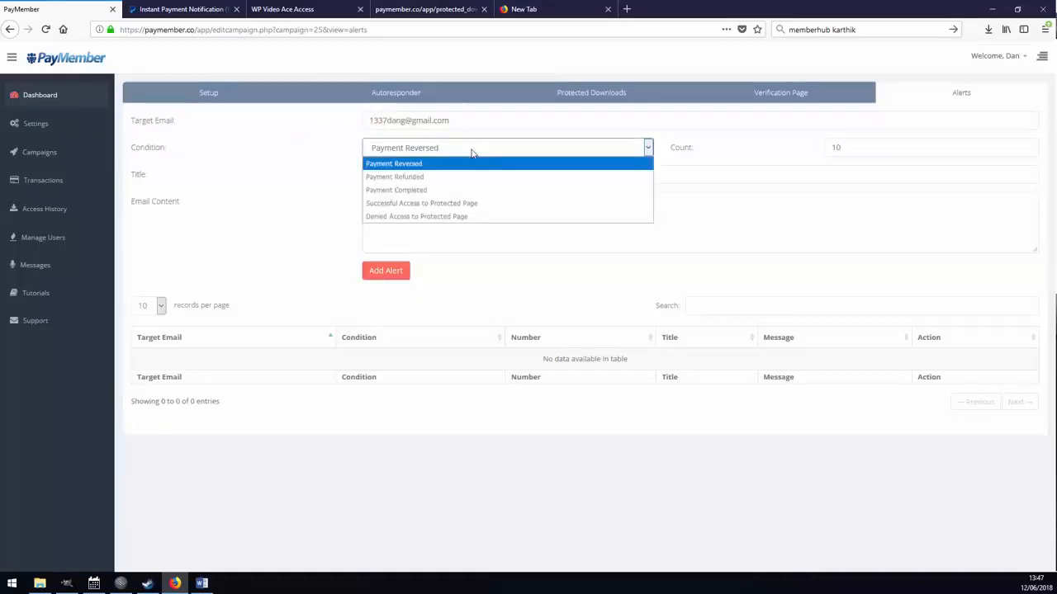
{"action": "left_click", "coordinate": [410, 170]}
{"action": "left_click", "coordinate": [873, 146]}
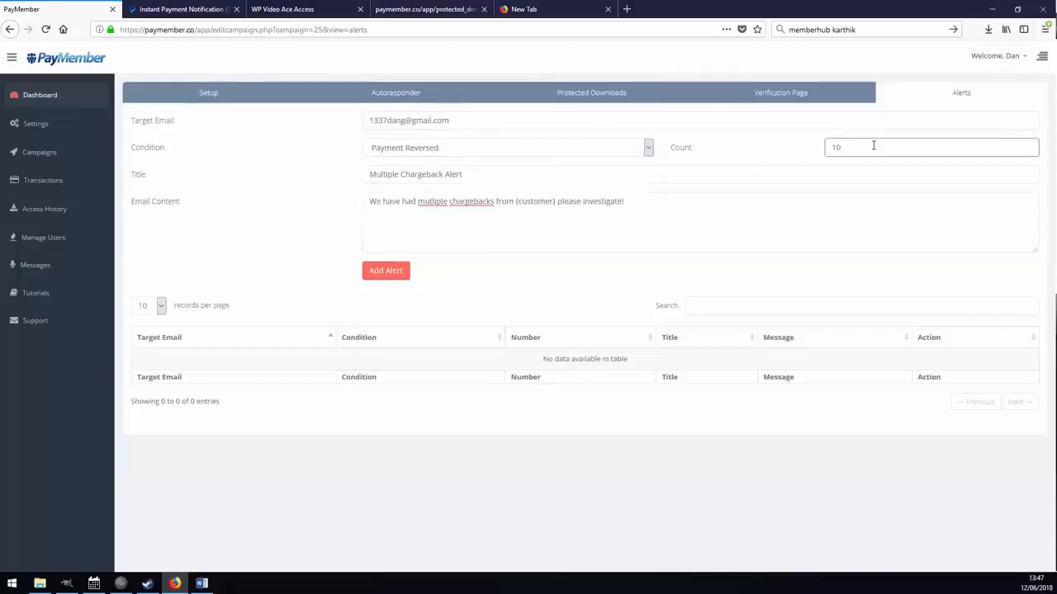
{"action": "left_click", "coordinate": [466, 175]}
{"action": "left_click_drag", "start_coordinate": [466, 175], "coordinate": [312, 168]}
{"action": "left_click", "coordinate": [638, 213]}
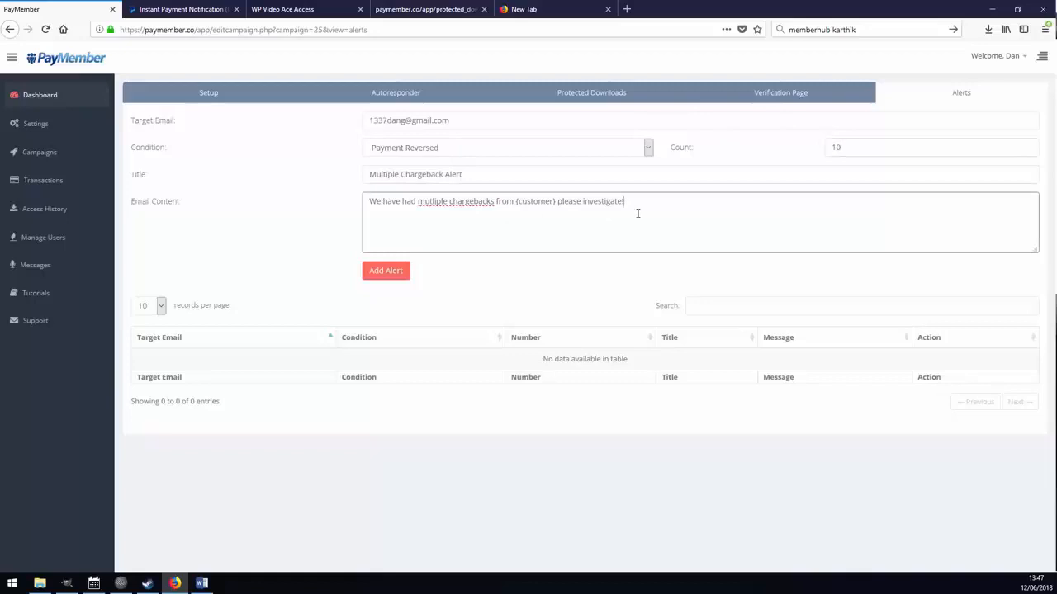
{"action": "left_click", "coordinate": [387, 272]}
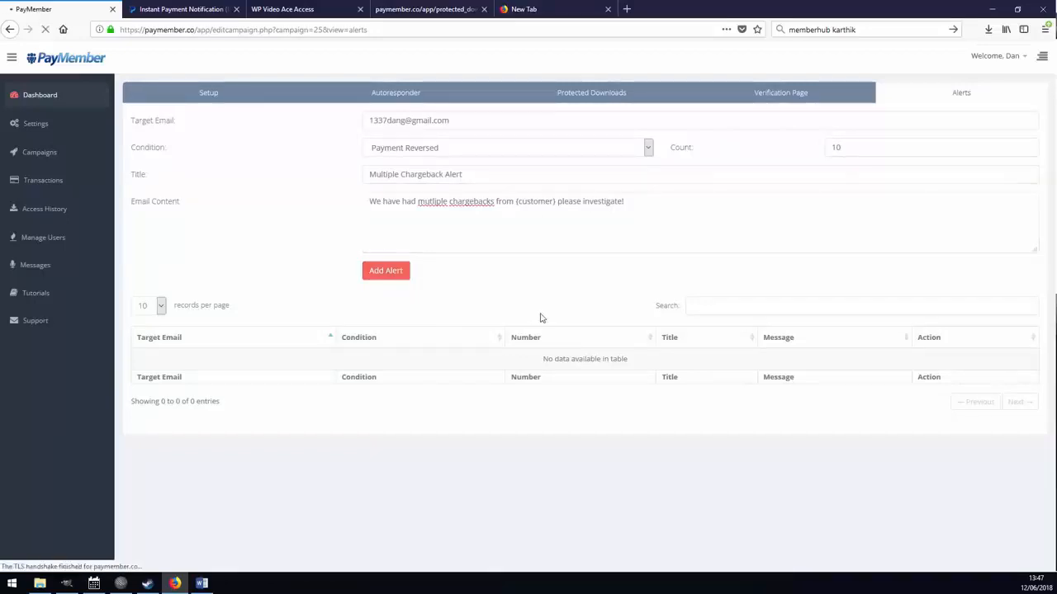
{"action": "left_click", "coordinate": [657, 399]}
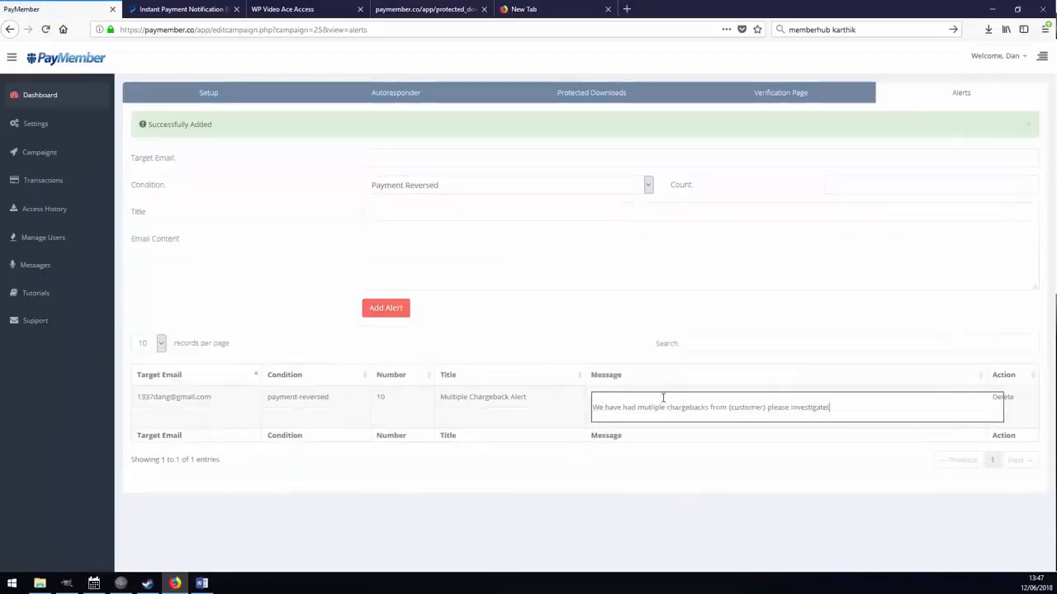
{"action": "left_click", "coordinate": [684, 480]}
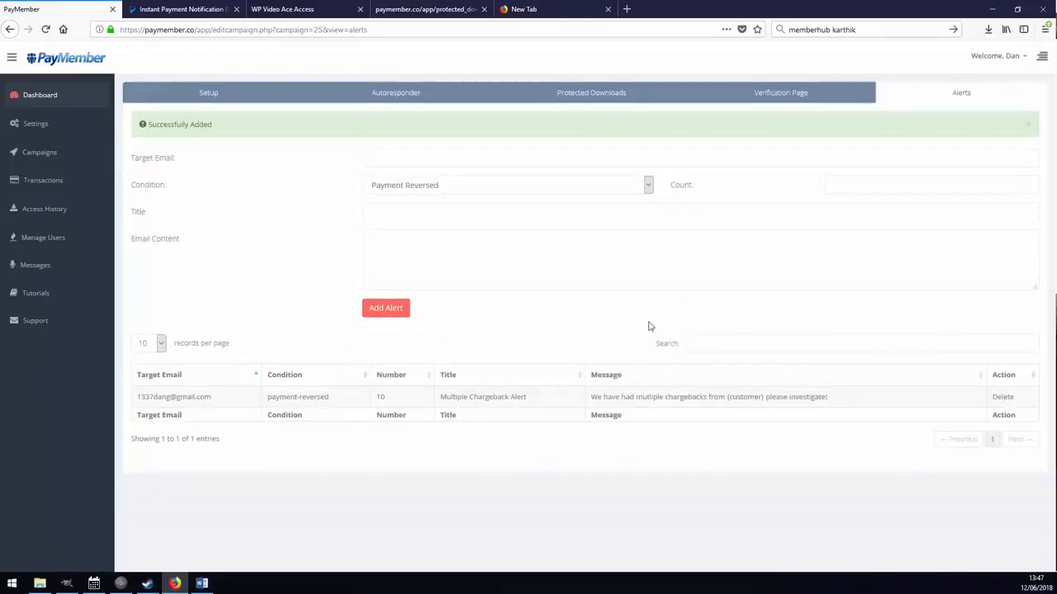
- Try Payment Refunded as the condition for another alert and set it to Payment Completed instead
{"action": "left_click", "coordinate": [467, 188]}
{"action": "left_click", "coordinate": [430, 213]}
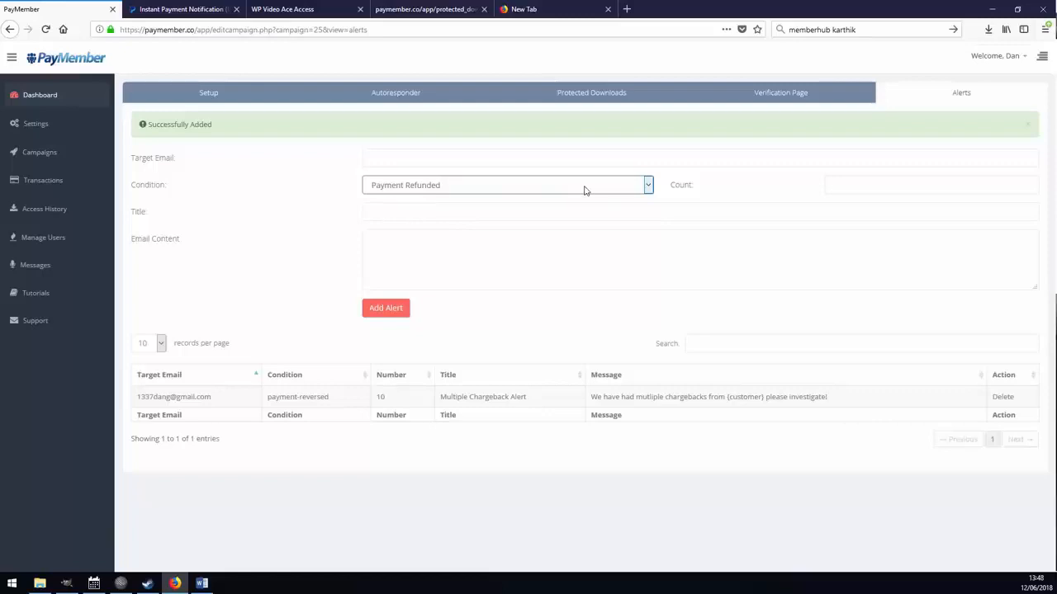
{"action": "left_click", "coordinate": [461, 187]}
{"action": "left_click", "coordinate": [429, 228]}
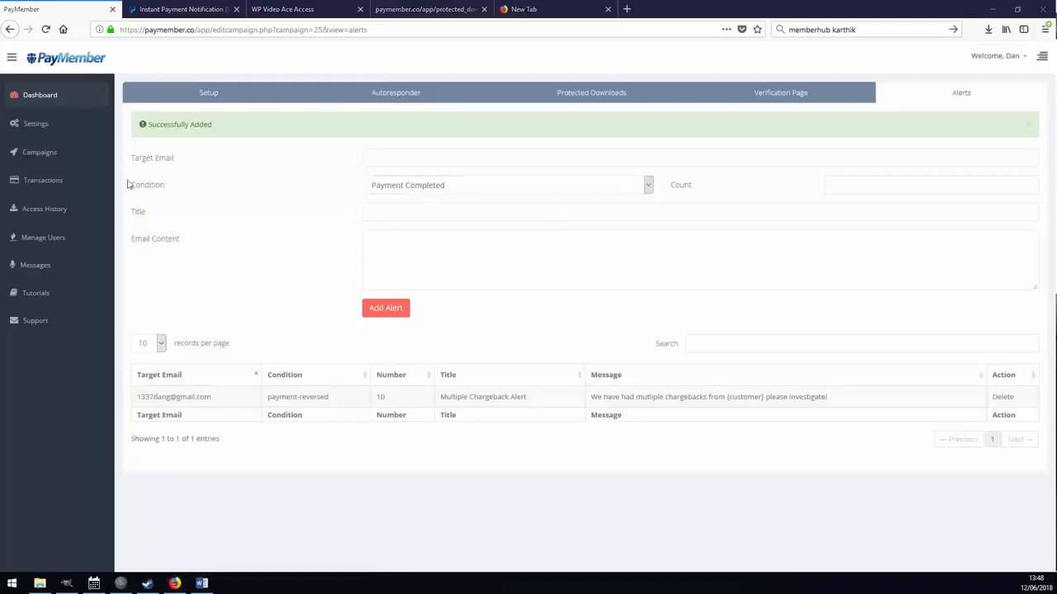
- Review the download access history, including the denied entry, and reopen the WP Video Ace campaign's alerts
{"action": "left_click", "coordinate": [47, 213]}
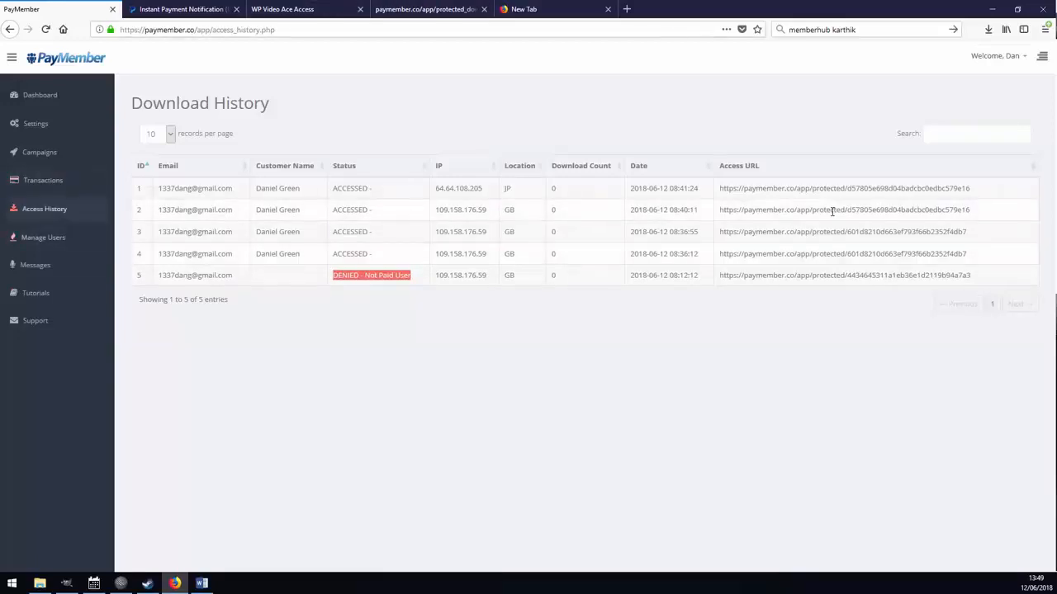
{"action": "left_click", "coordinate": [39, 151]}
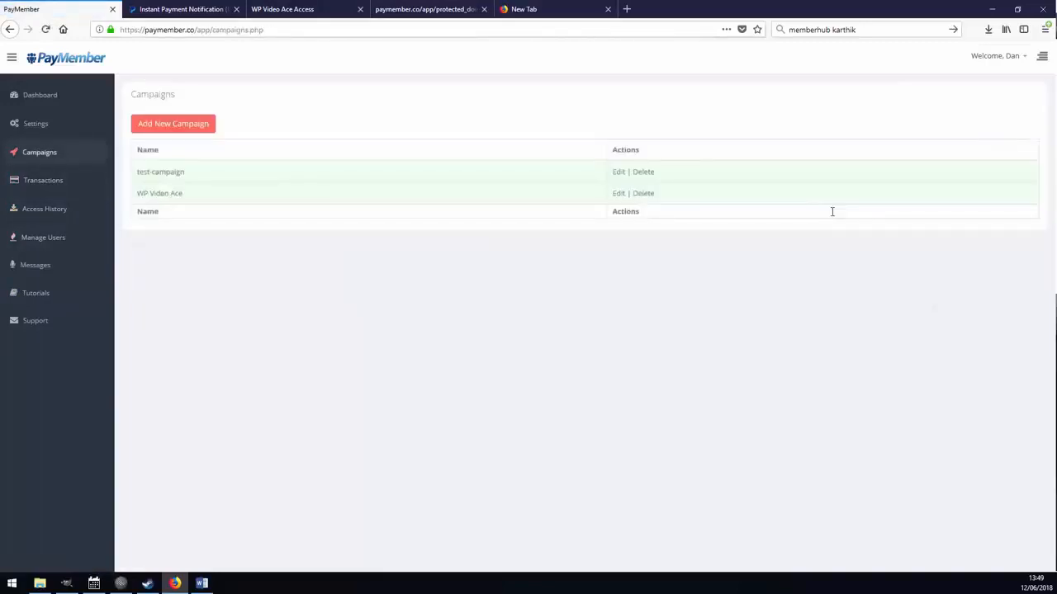
{"action": "left_click", "coordinate": [618, 193]}
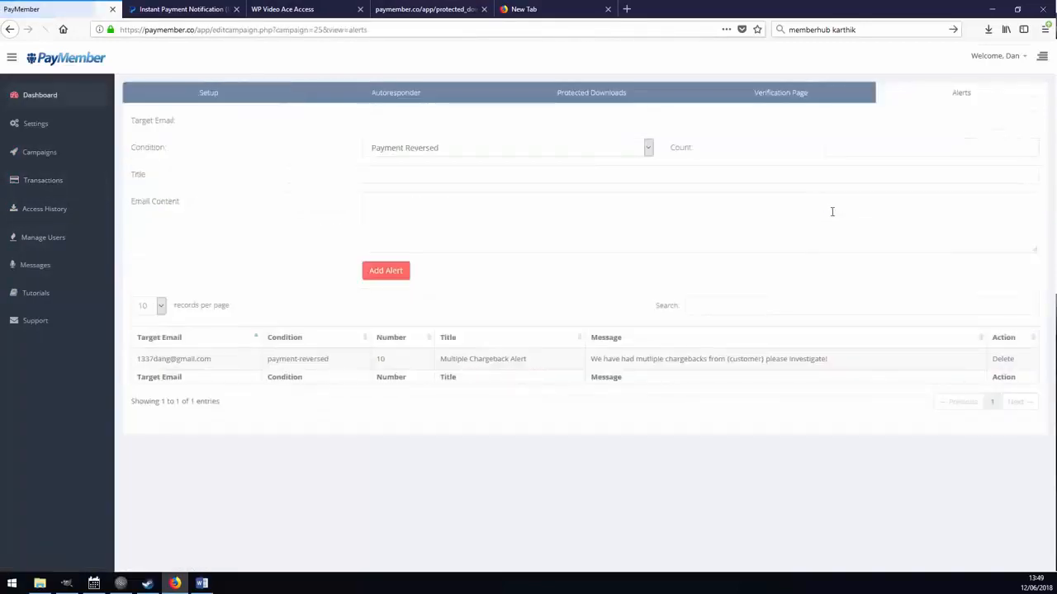
- Set the new alert's condition to Successful Access to Protected Page with a count of 100
{"action": "left_click", "coordinate": [507, 147]}
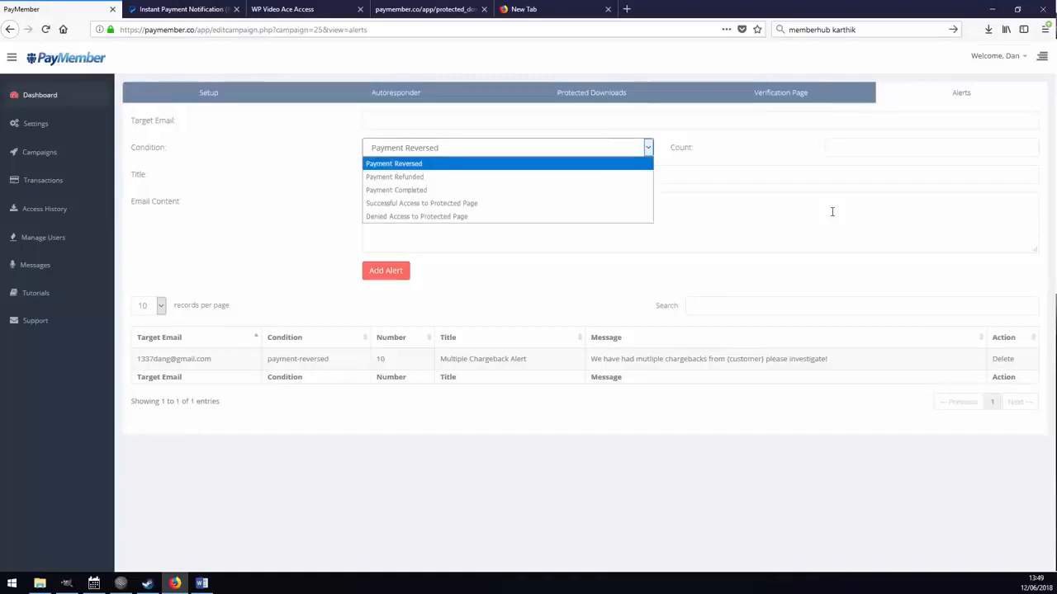
{"action": "left_click", "coordinate": [421, 203]}
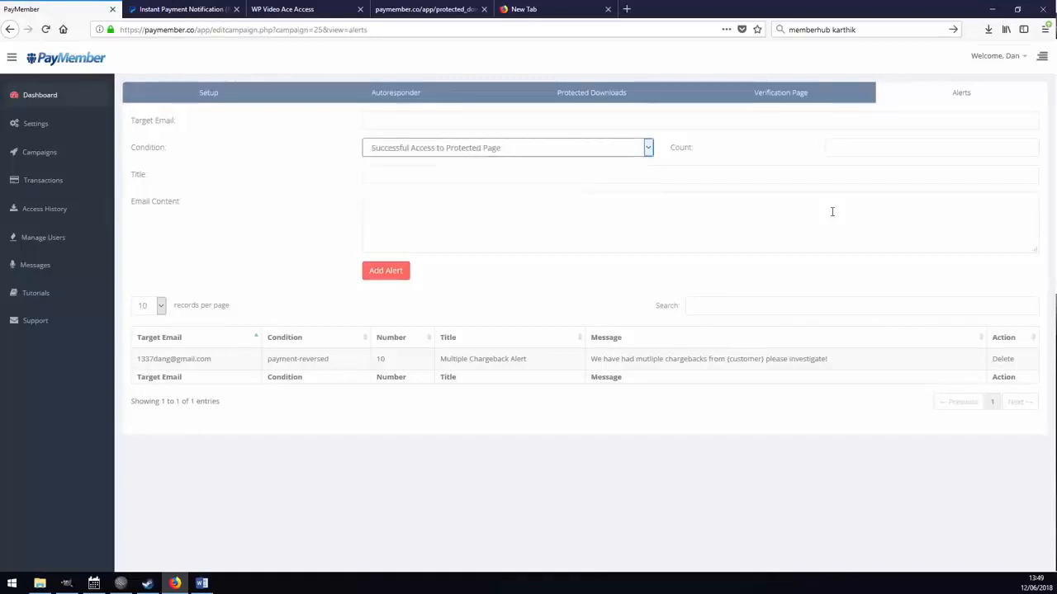
{"action": "key", "text": "Tab"}
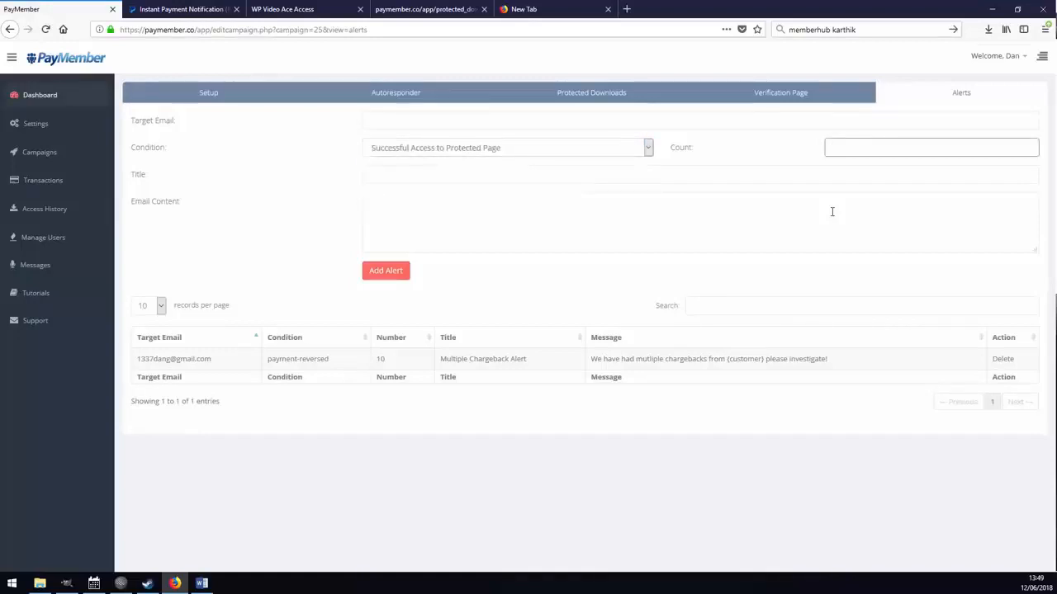
{"action": "type", "text": "100"}
{"action": "key", "text": "Tab"}
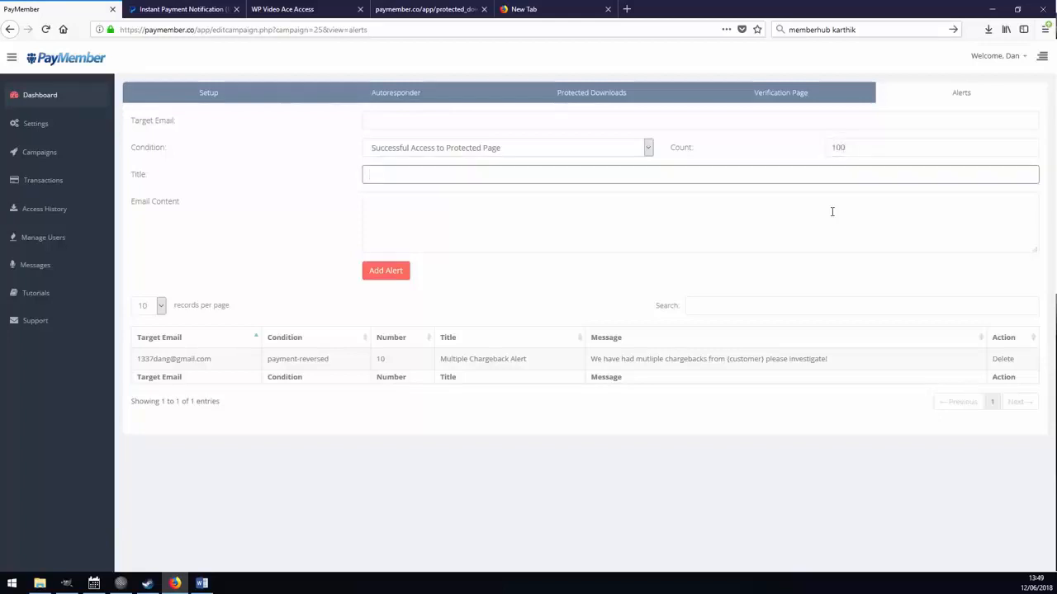